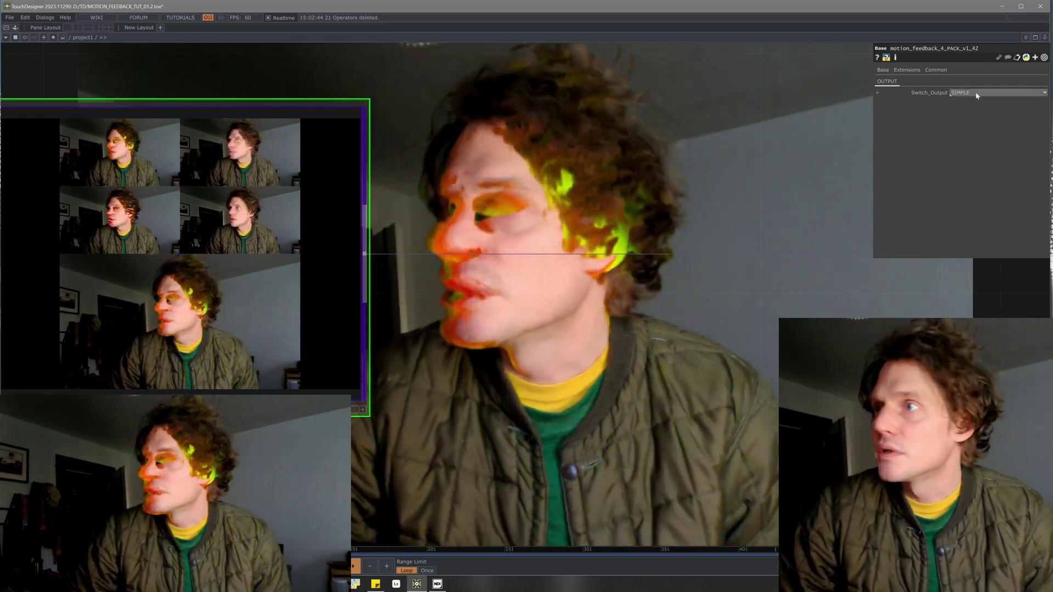
Set the Switch_Output of the motion feedback pack to REACTION
click(977, 93)
click(966, 108)
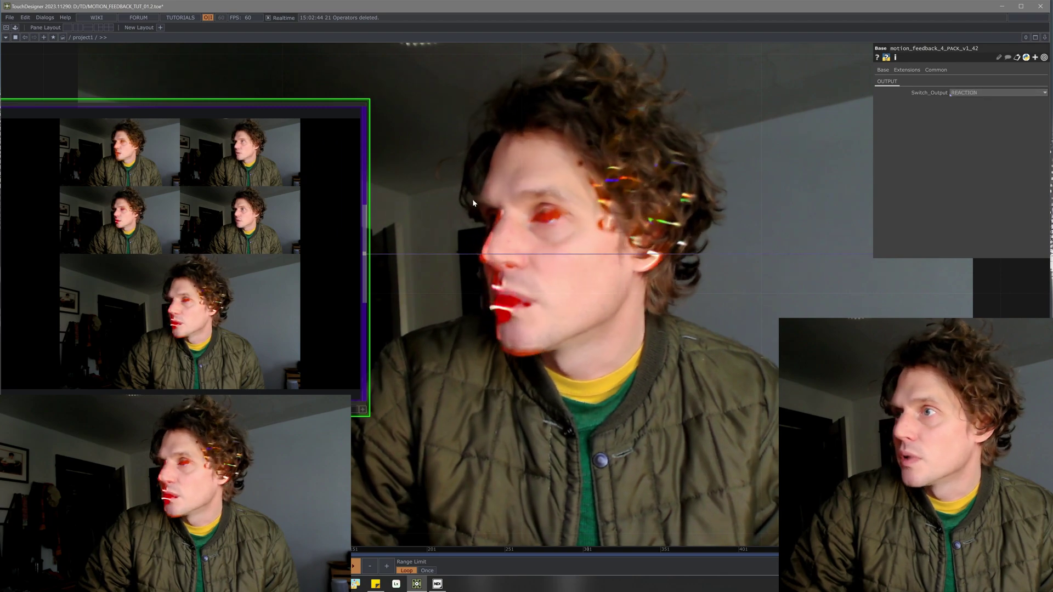
Look inside the motion feedback pack at the simple feedback module and its parameters, and return to the project level
key(i)
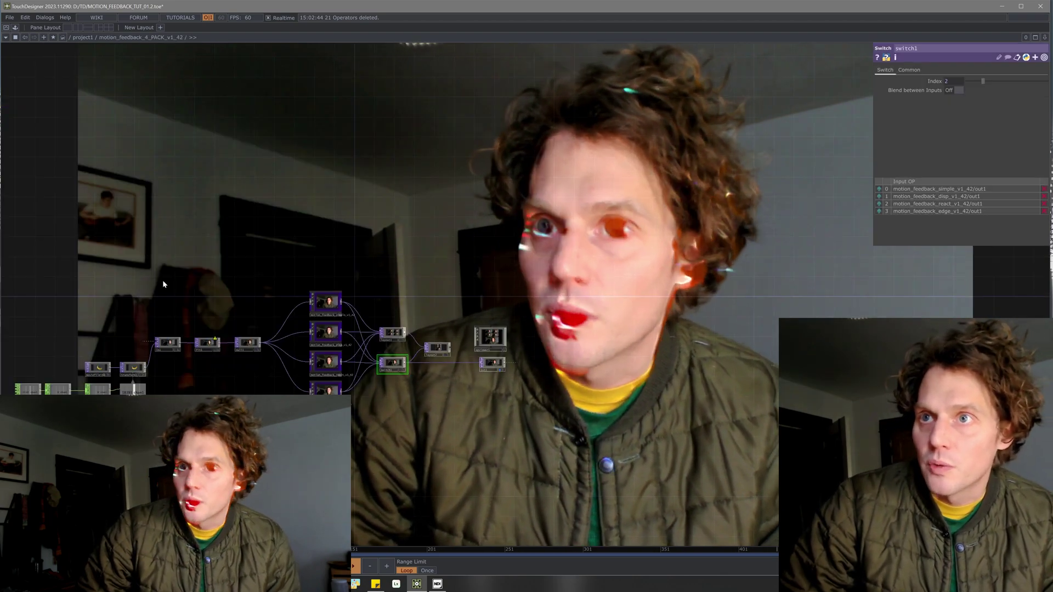
scroll(331, 341, up, 5)
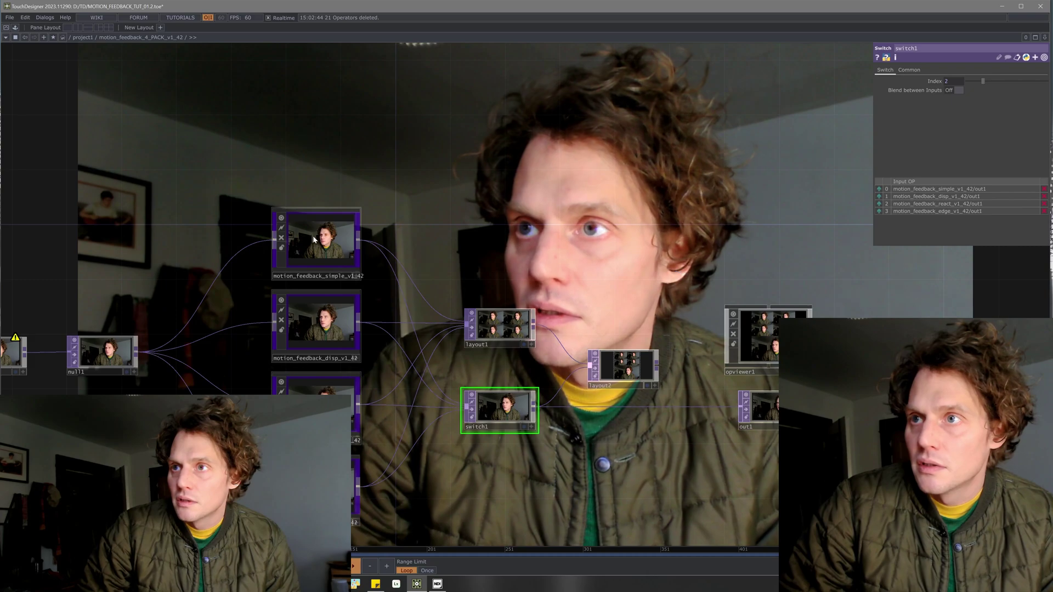
click(313, 244)
scroll(519, 241, down, 2)
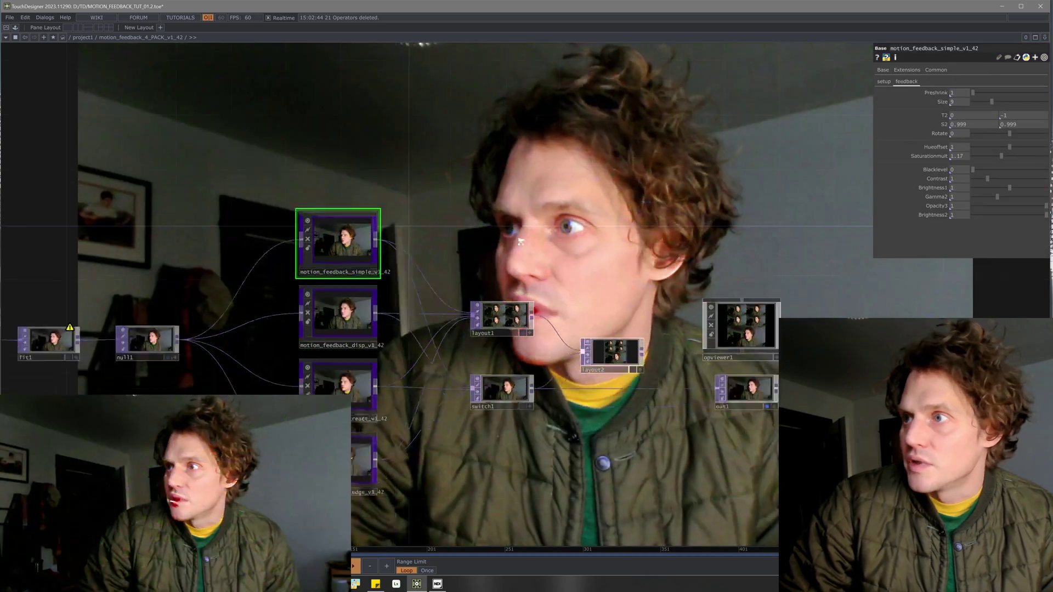
scroll(527, 242, up, 2)
middle_drag(538, 245, 519, 218)
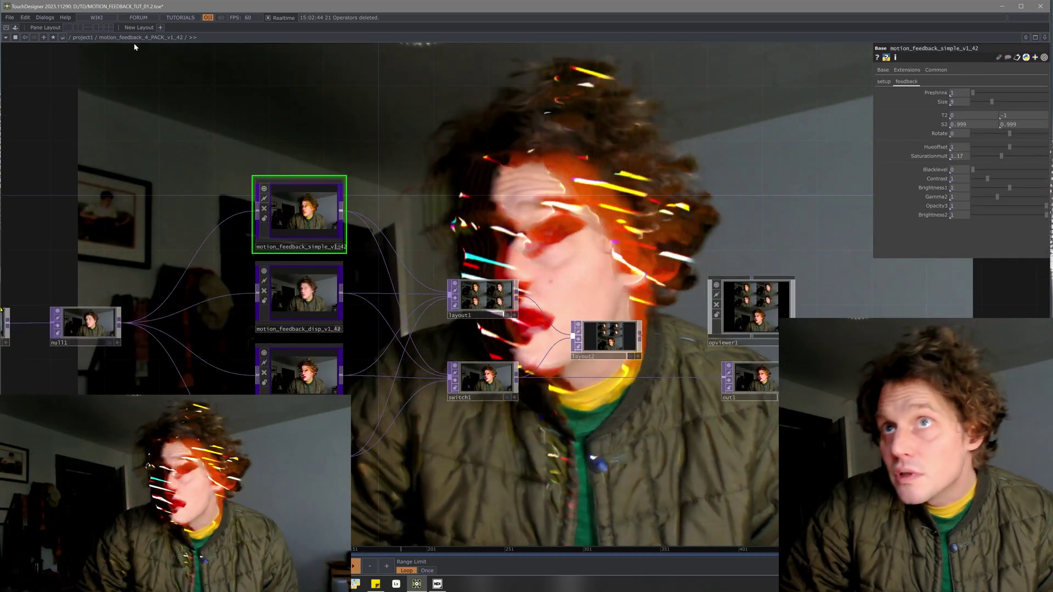
click(84, 37)
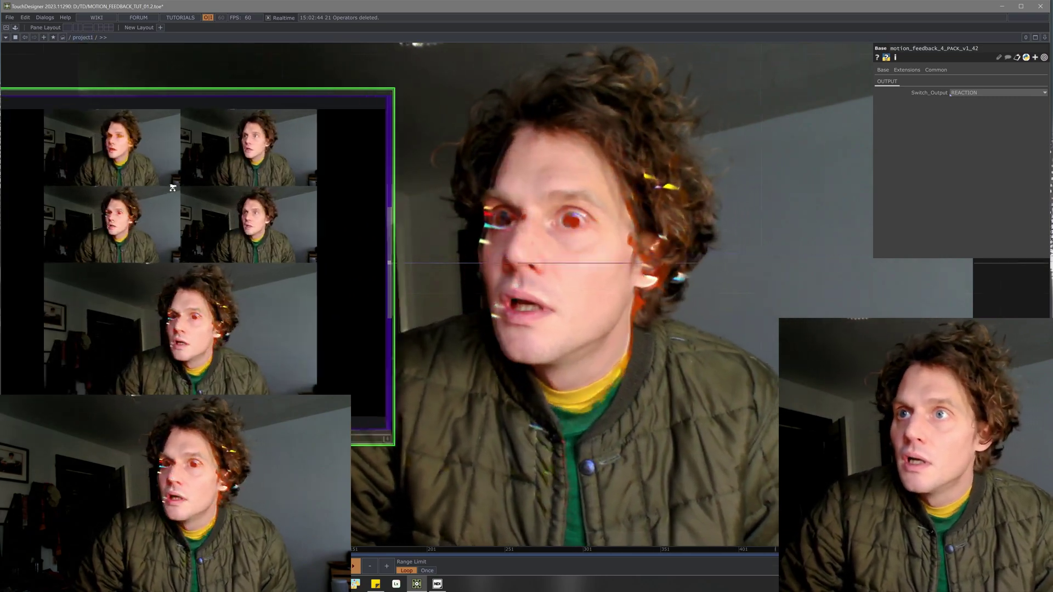
Set the Switch_Output of the motion feedback pack to EDGE
scroll(163, 187, up, 2)
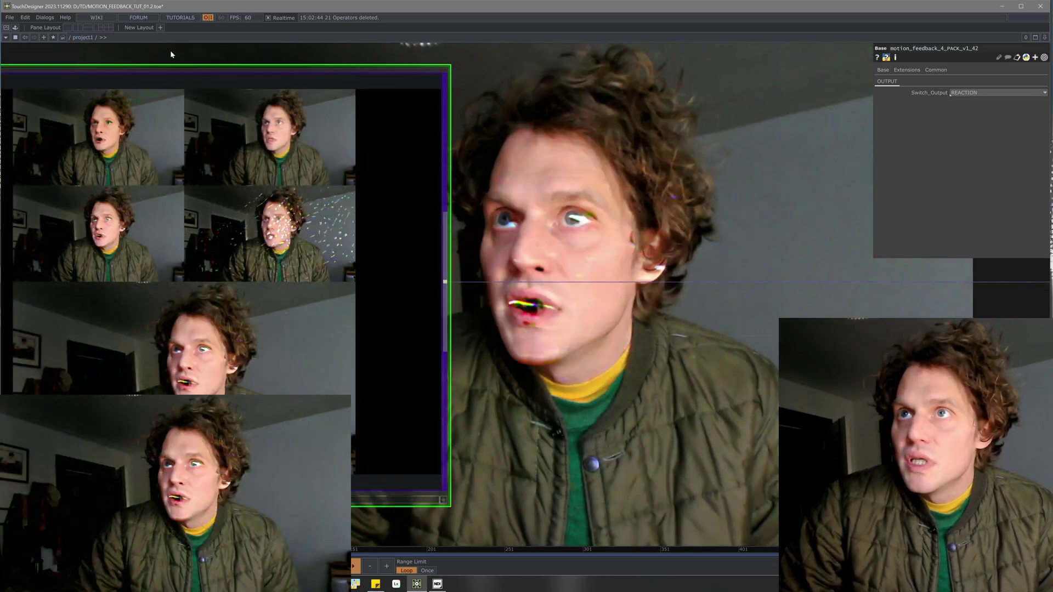
drag(171, 55, 291, 71)
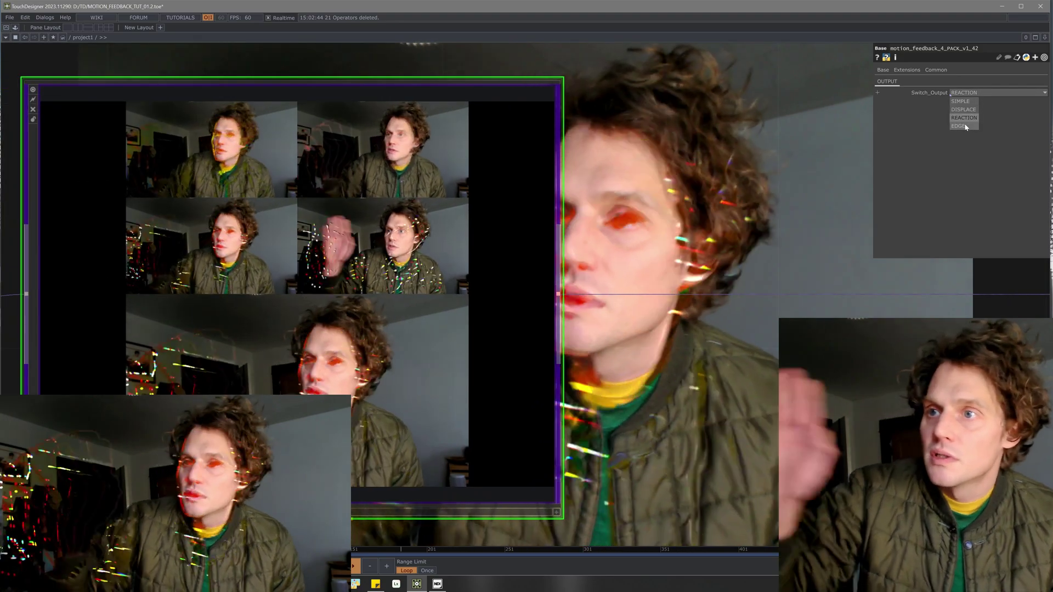
click(960, 126)
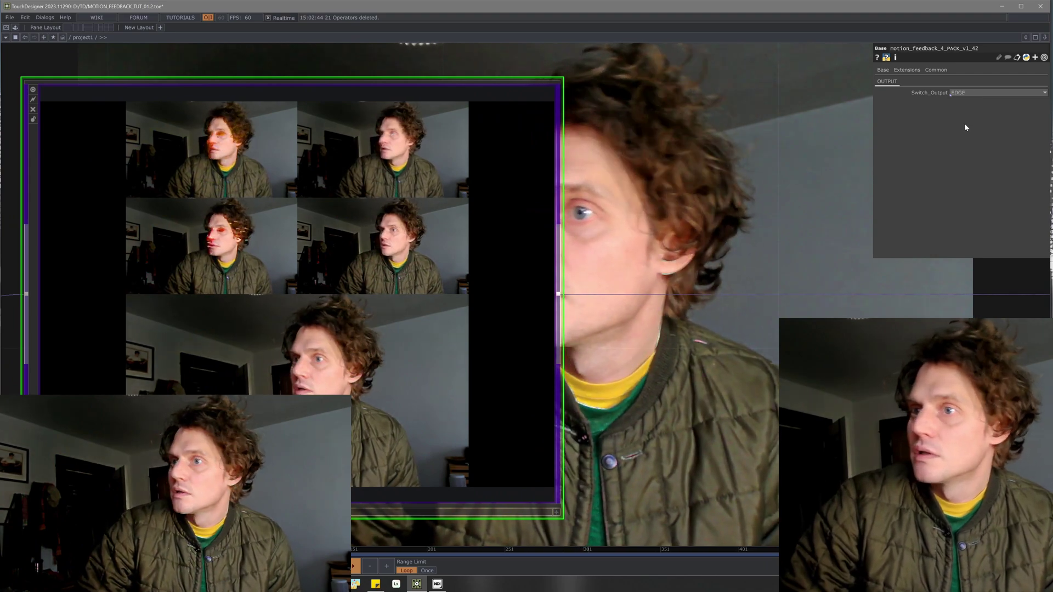
scroll(626, 379, down, 2)
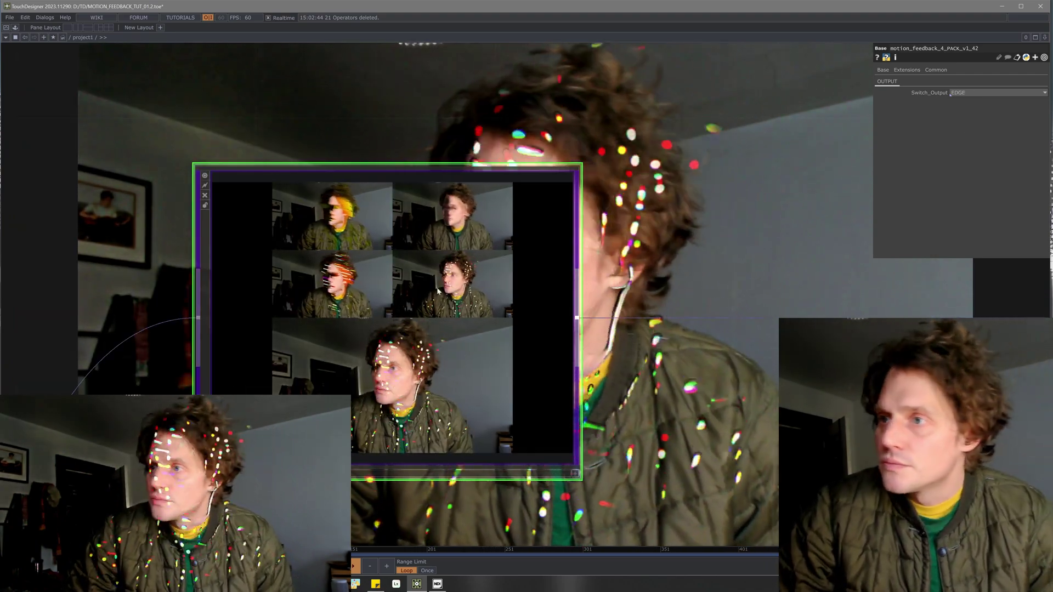
drag(710, 355, 631, 304)
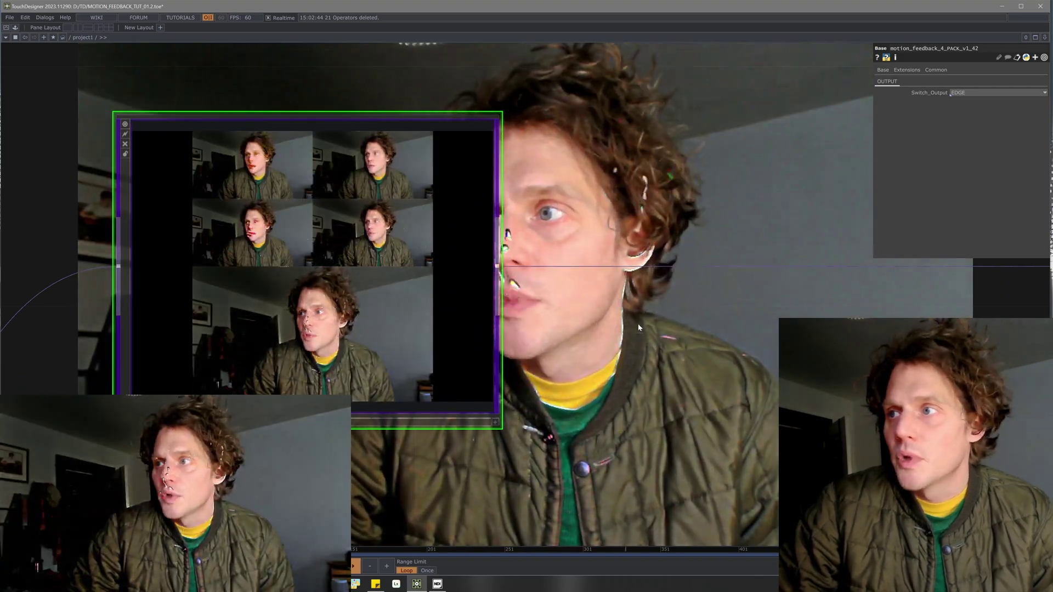
drag(592, 328, 591, 337)
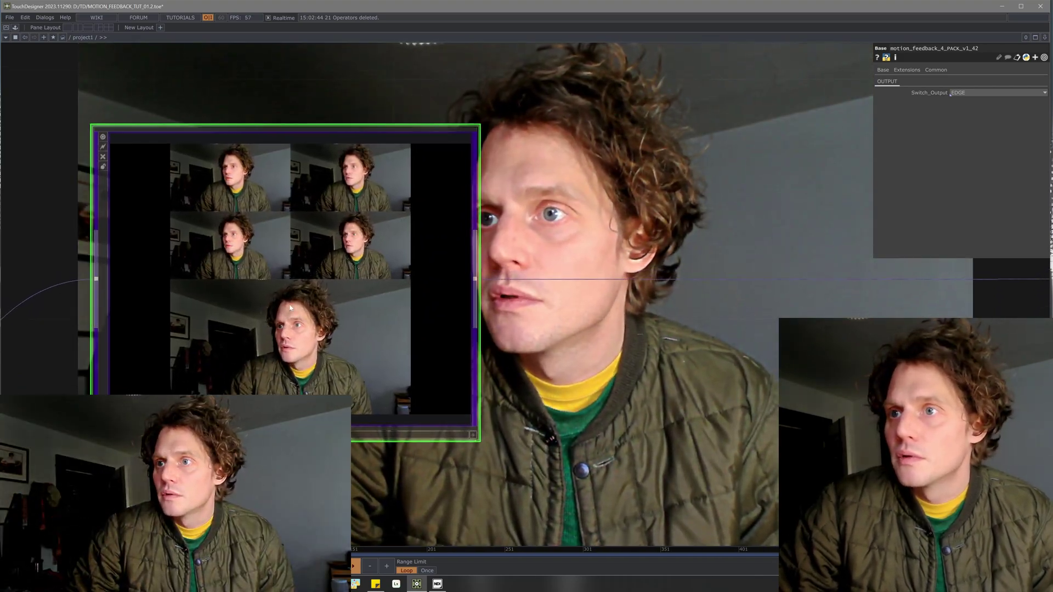
scroll(243, 293, down, 3)
scroll(203, 281, up, 3)
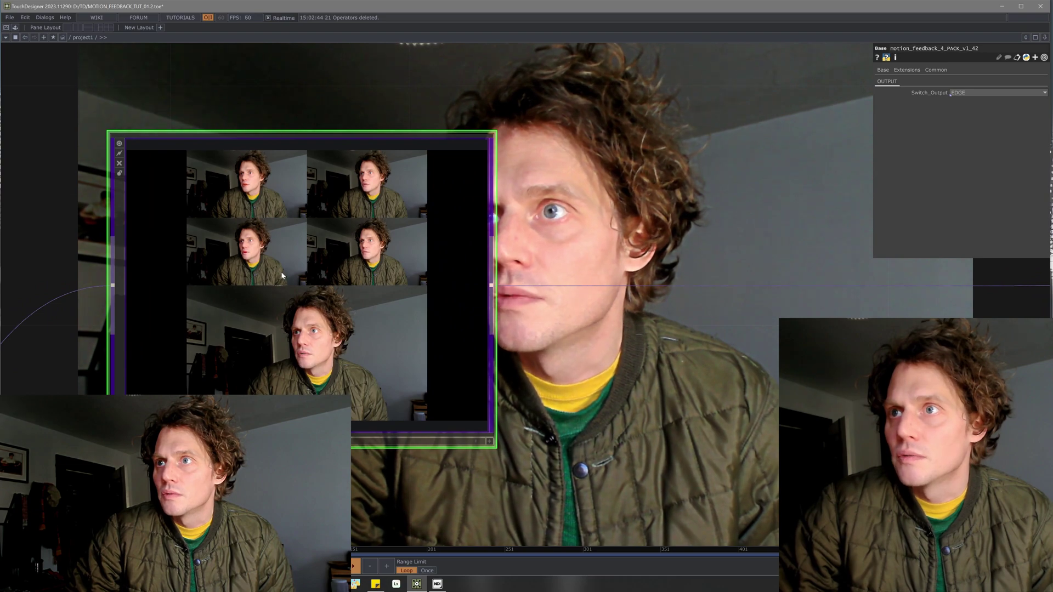
drag(603, 191, 535, 163)
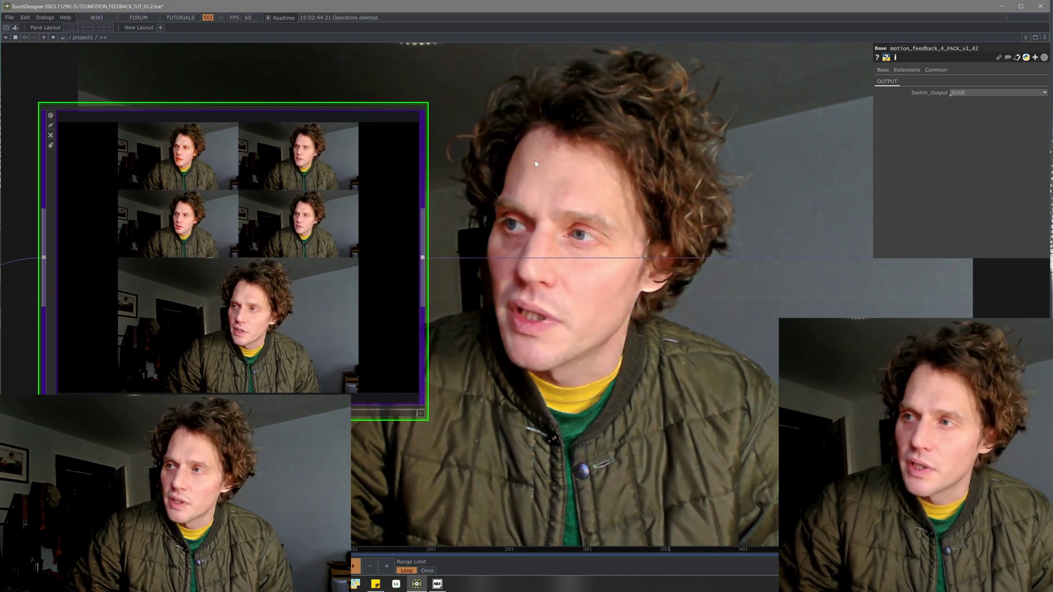
drag(532, 170, 558, 158)
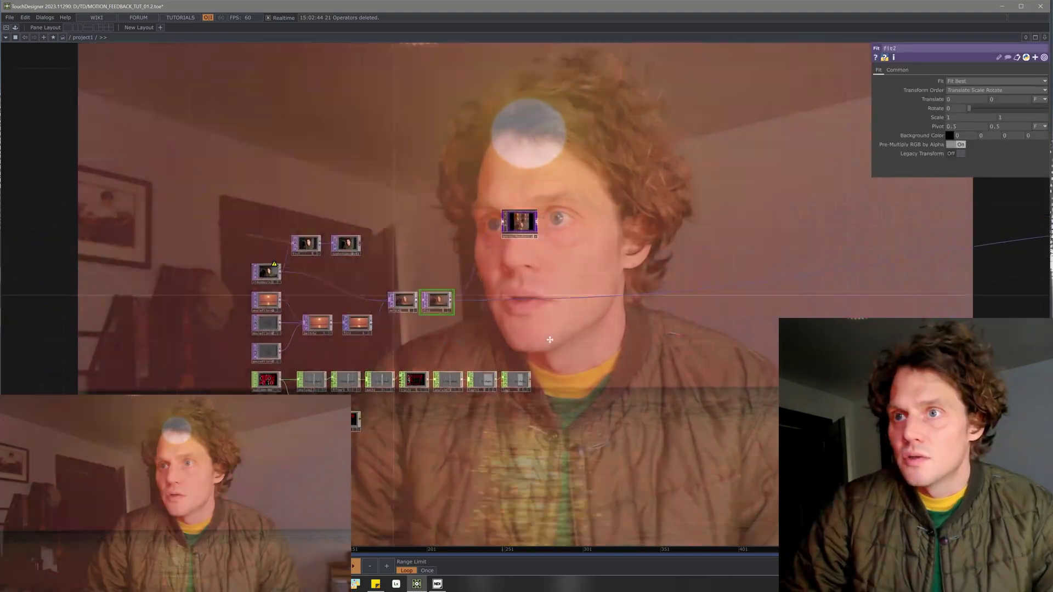
Branch a Cache TOP off the output of fit2 and set its Output Index to -2
scroll(425, 338, up, 3)
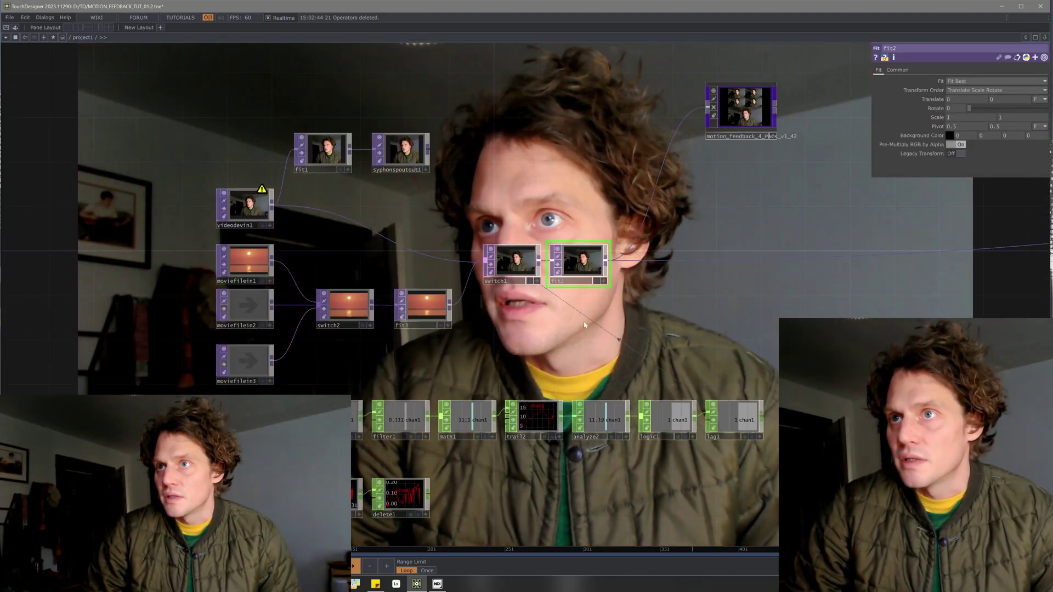
drag(546, 352, 455, 342)
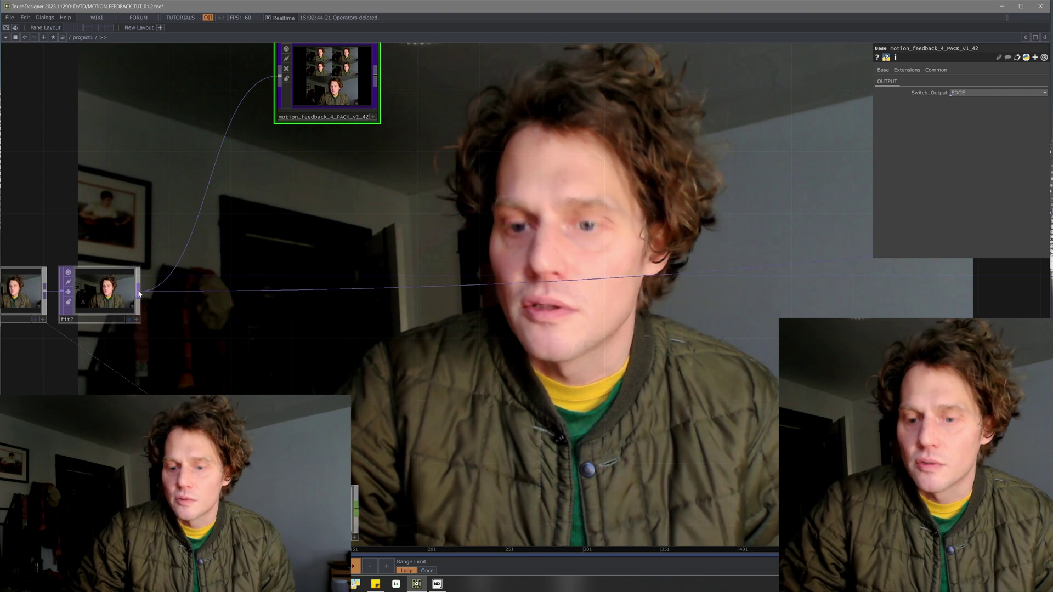
right_click(139, 293)
click(27, 238)
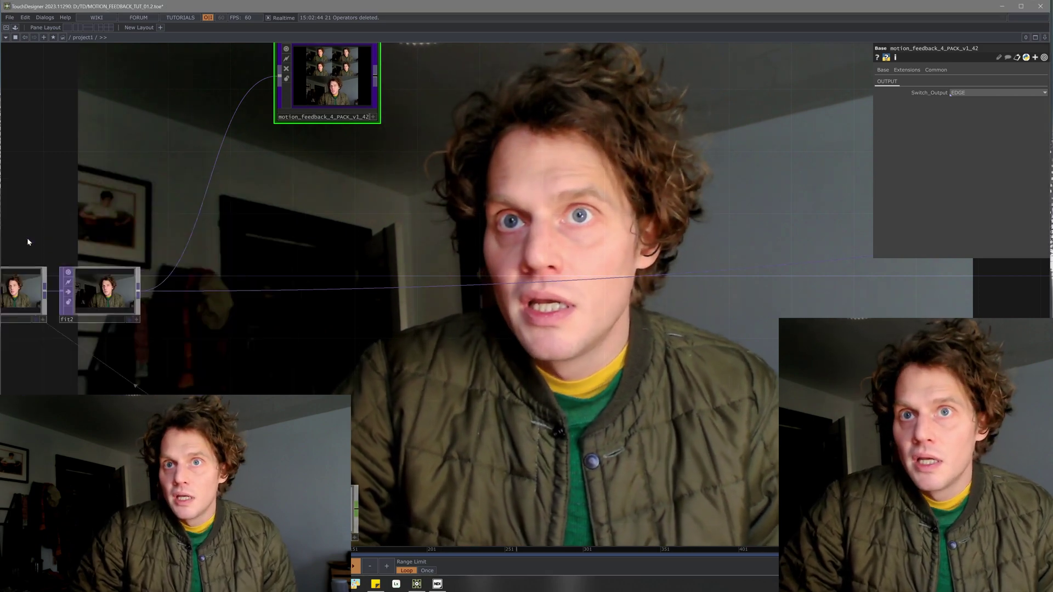
click(206, 340)
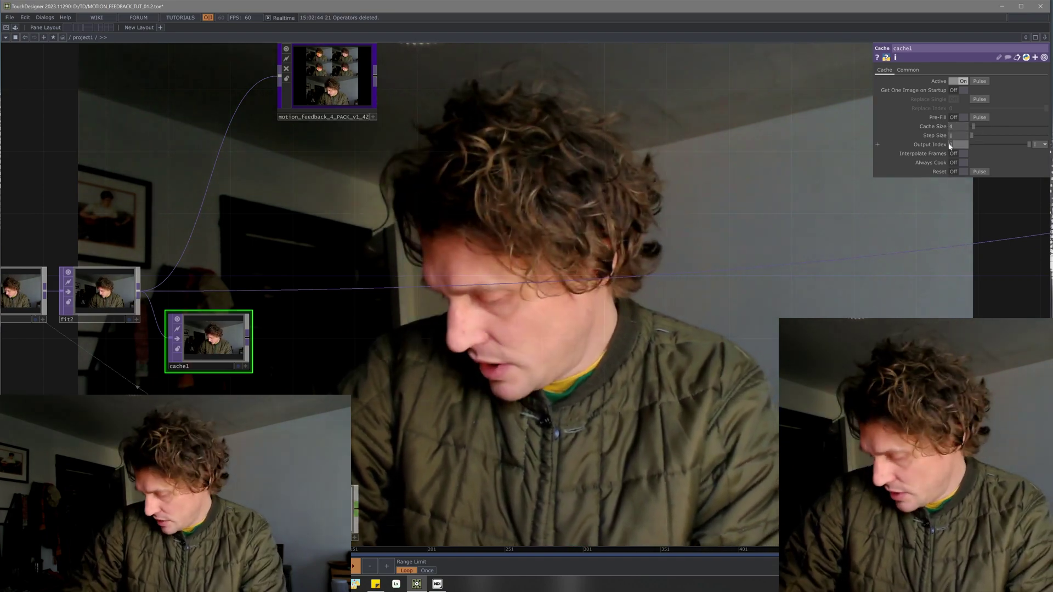
text(-2)
key(Return)
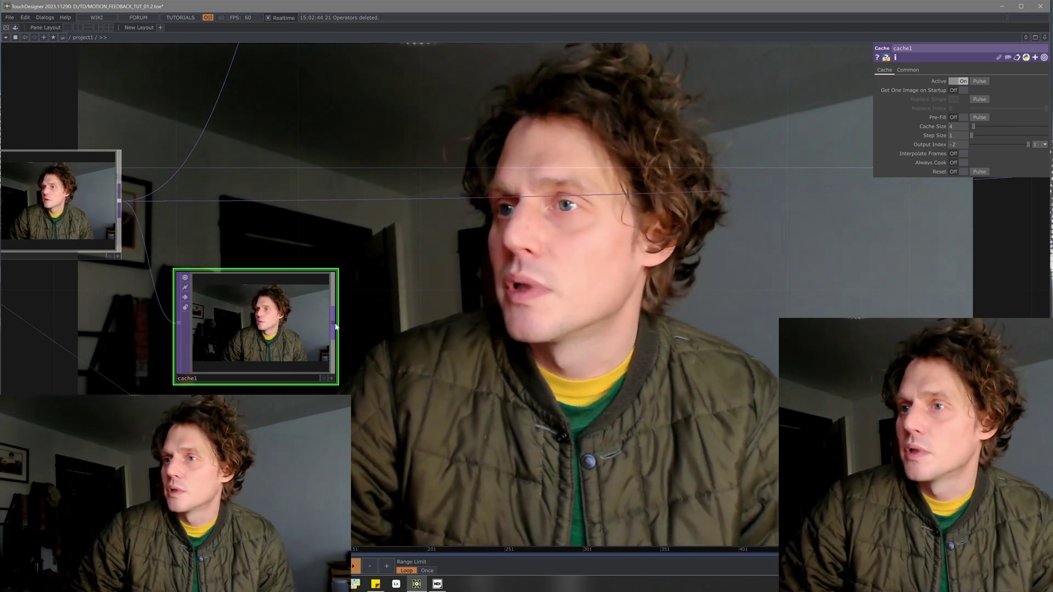
Add a Difference TOP after cache1 and connect fit2 to its second input
right_click(335, 327)
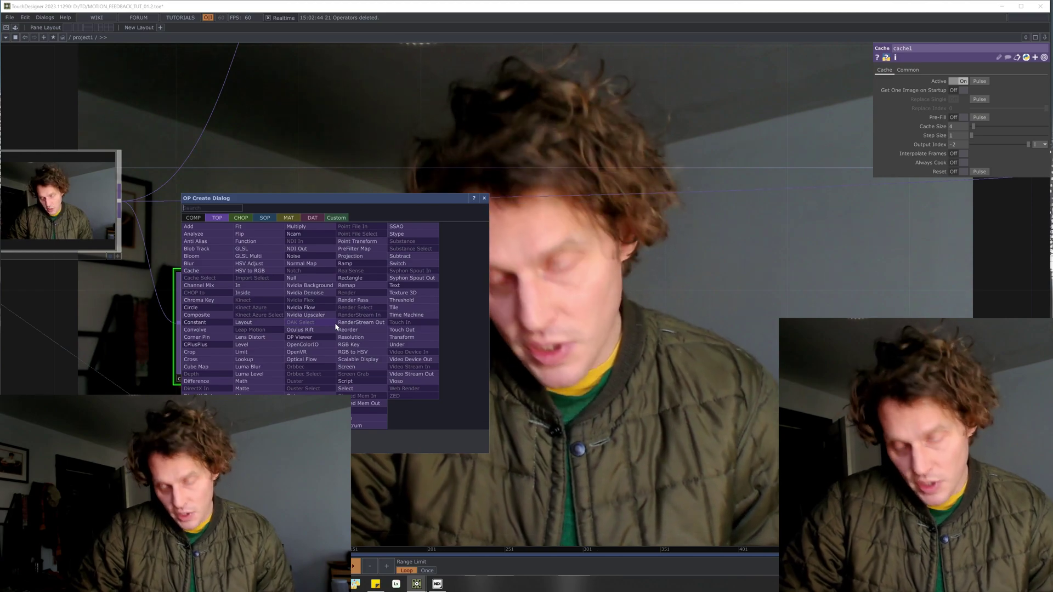
click(197, 381)
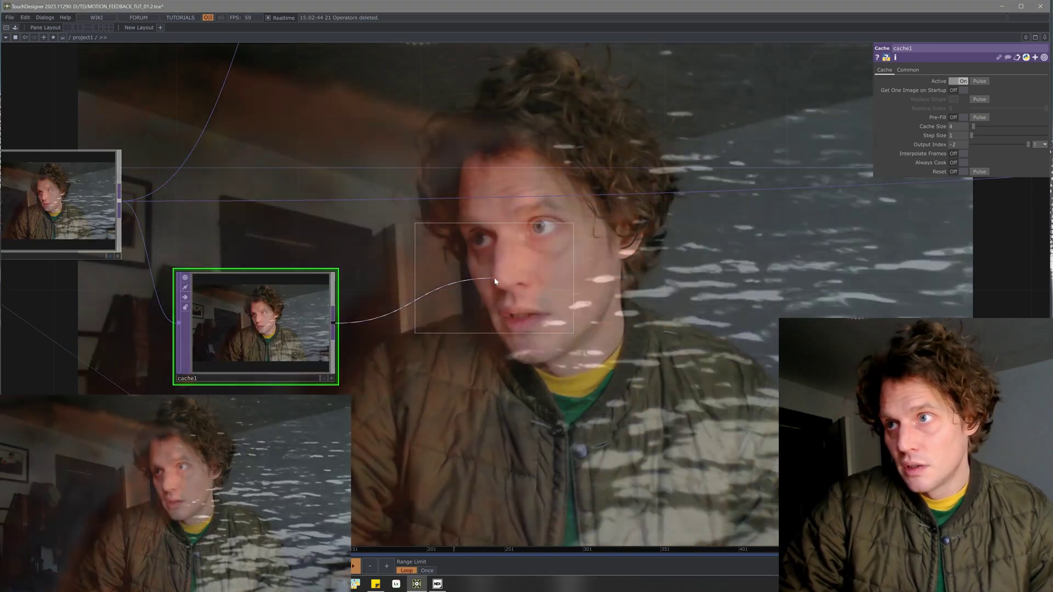
click(469, 264)
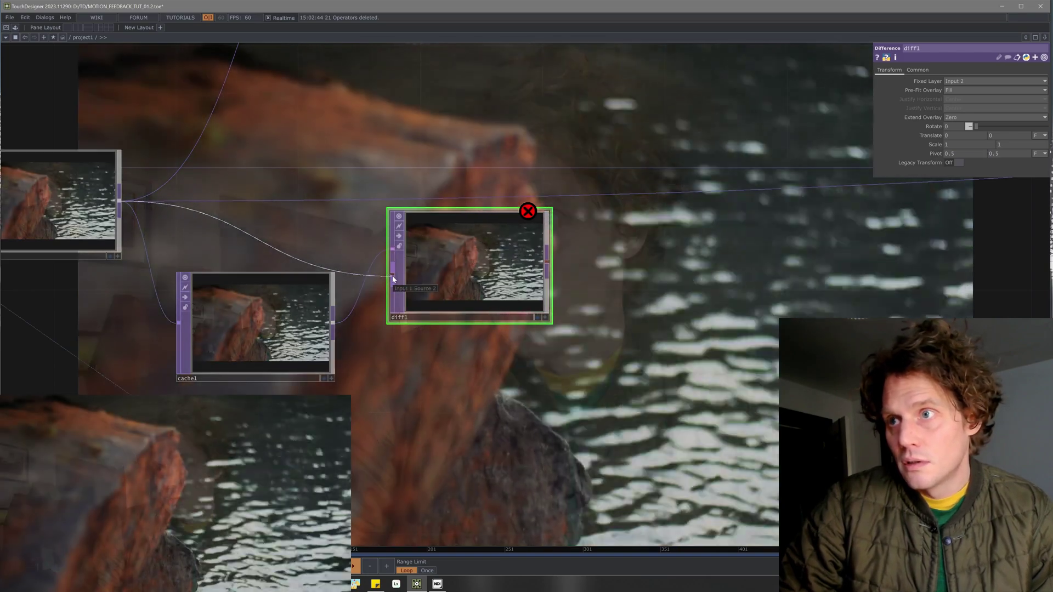
click(393, 277)
Examine the Difference TOP's Fixed Layer options and how its preview reacts to movement
scroll(490, 276, up, 3)
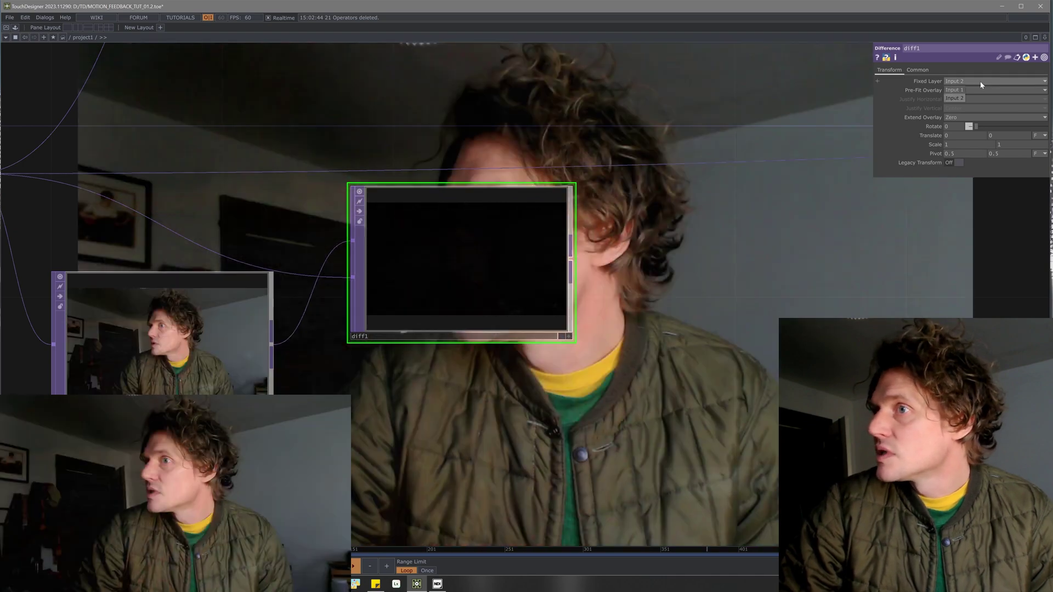
click(981, 82)
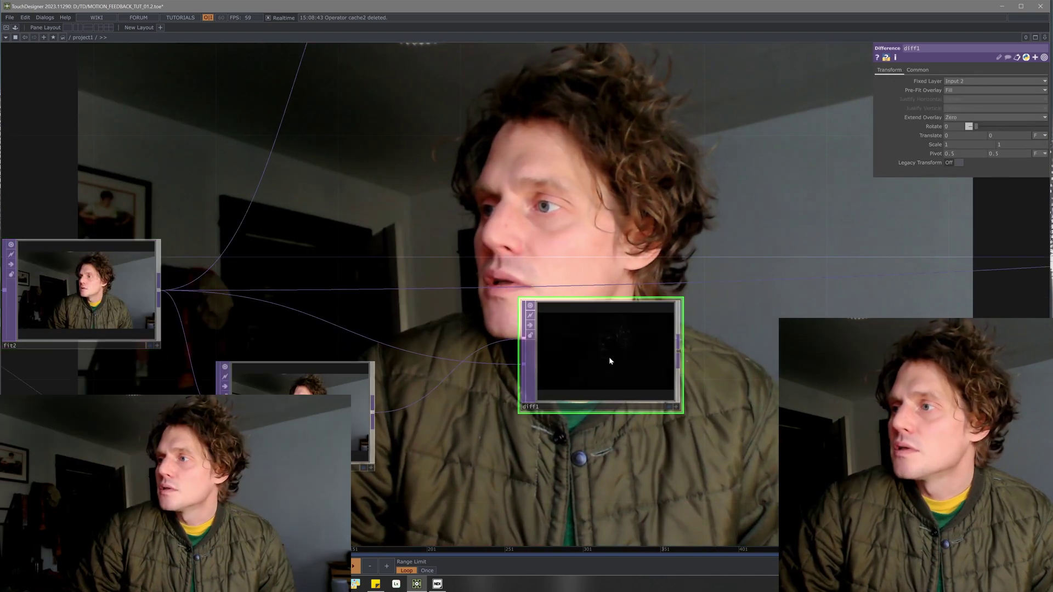
scroll(654, 355, up, 3)
scroll(654, 355, up, 3)
drag(743, 338, 574, 300)
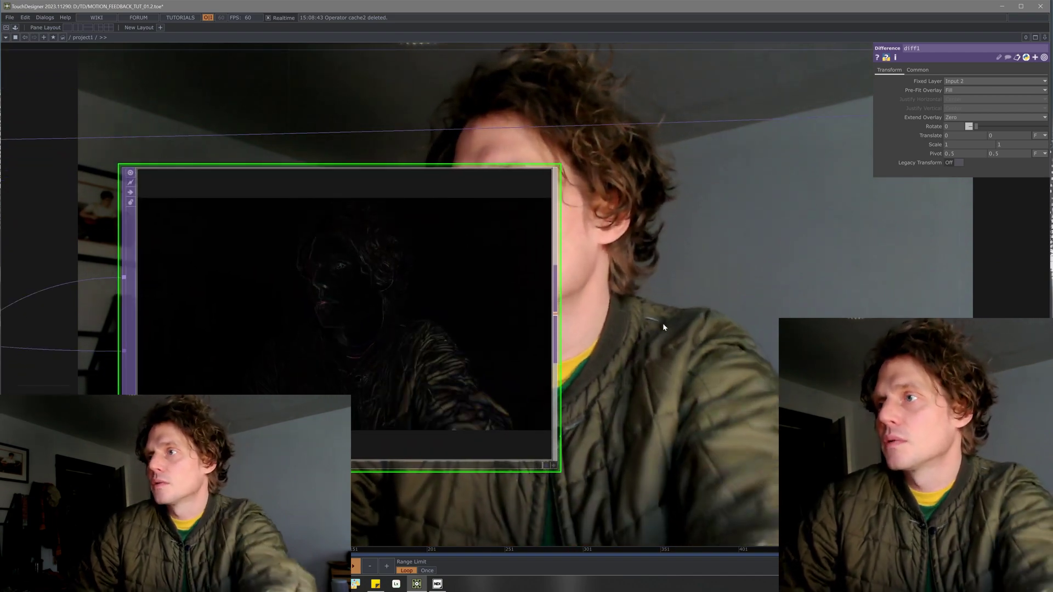
scroll(726, 344, down, 2)
middle_drag(726, 344, 649, 308)
scroll(728, 327, down, 2)
drag(730, 328, 462, 298)
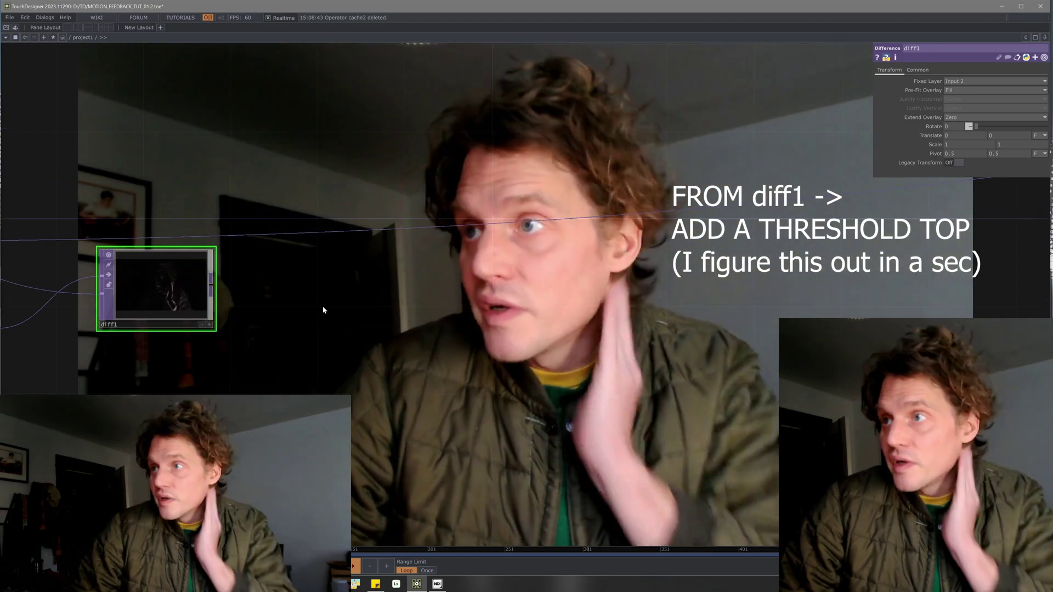
Add a Feedback TOP after diff1, followed by a Level TOP connected to the feedback output
right_click(213, 289)
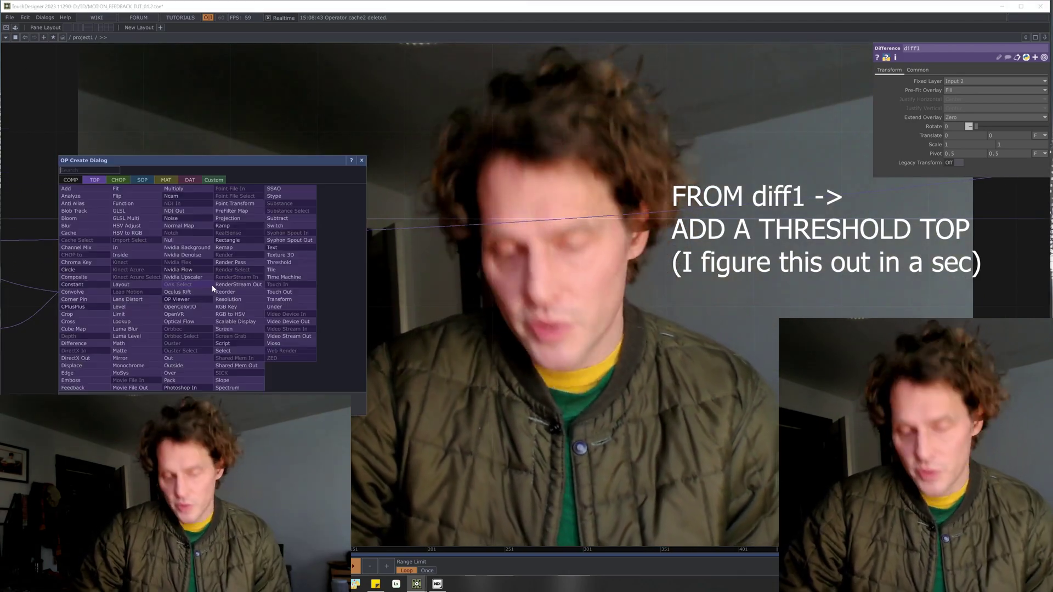
click(73, 388)
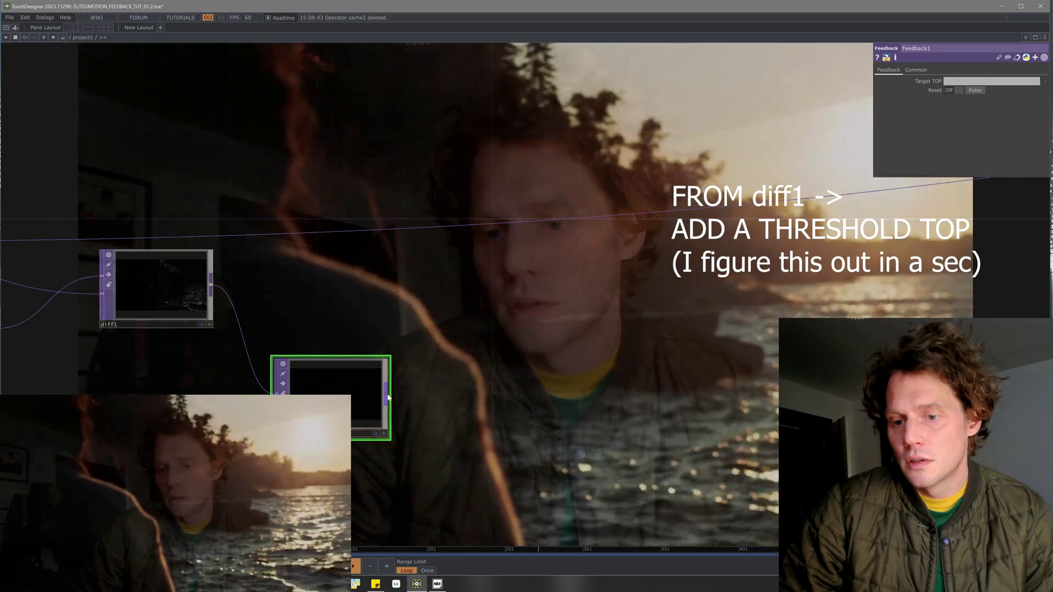
right_click(388, 397)
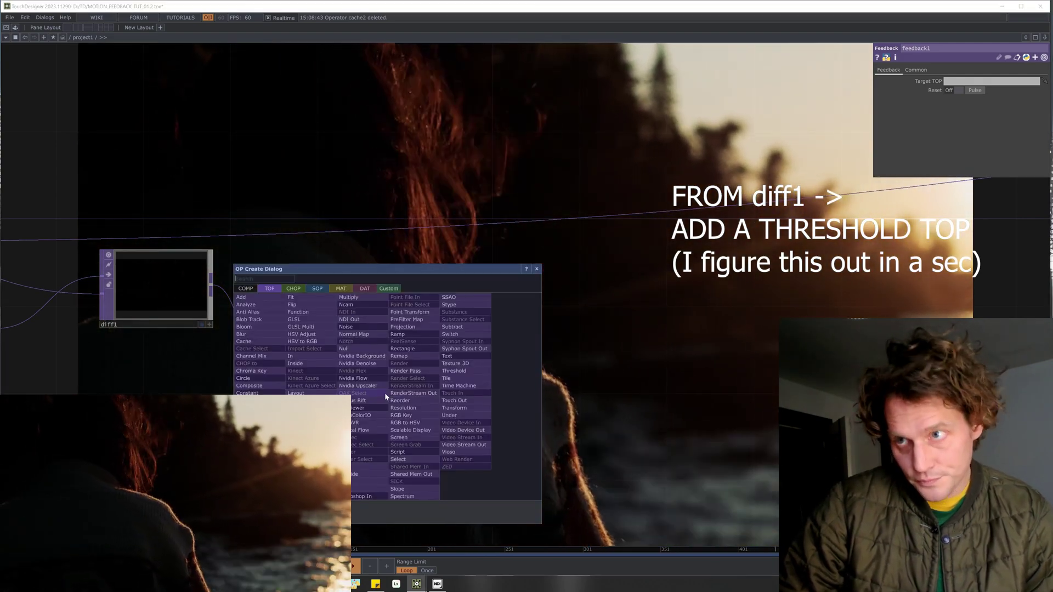
click(299, 415)
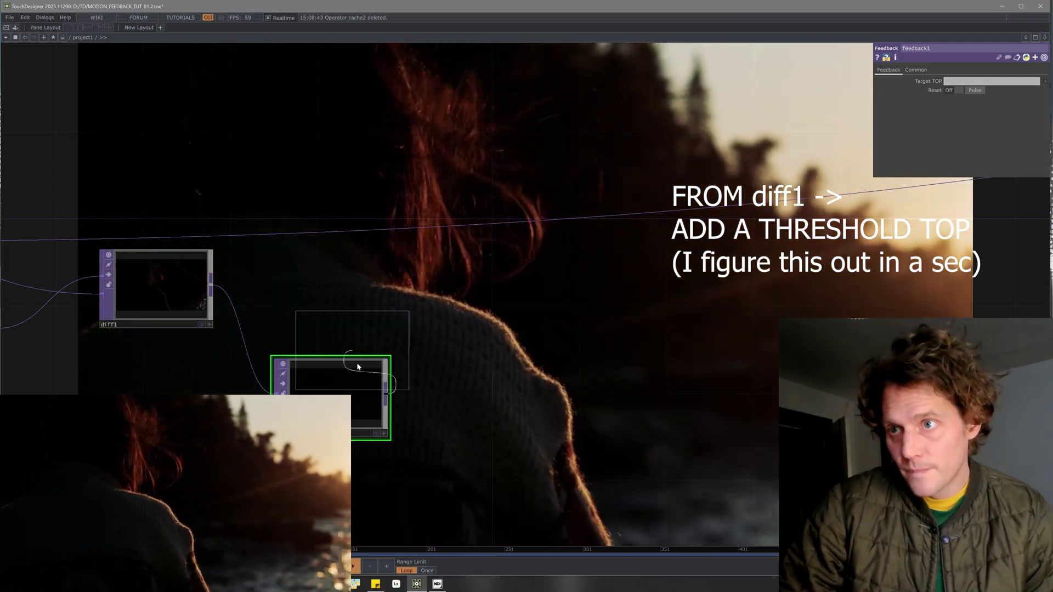
click(478, 403)
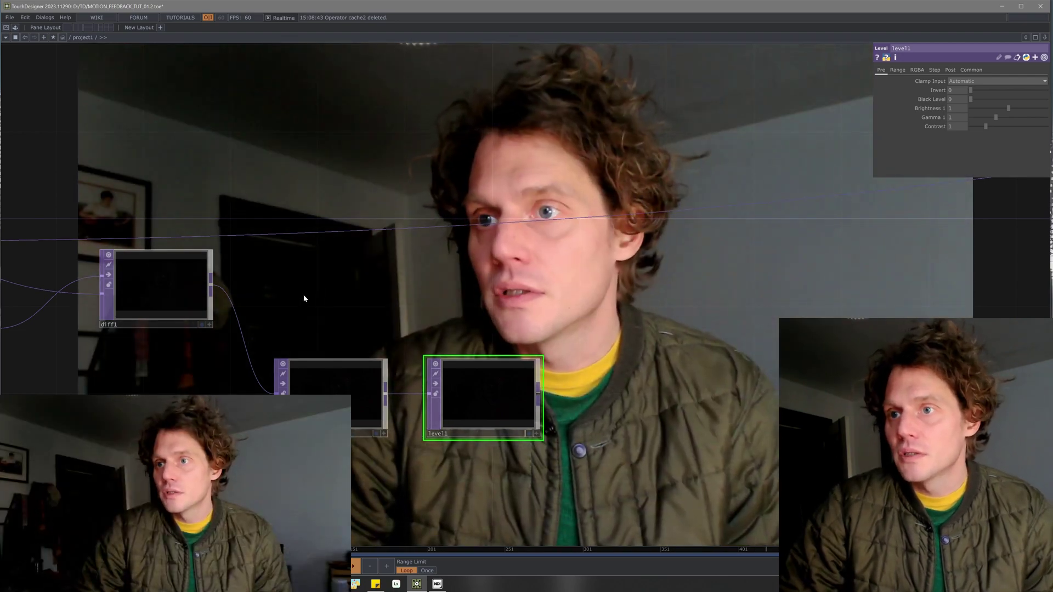
Move the Feedback and Level TOPs aside and insert a Threshold TOP between diff1 and feedback1
drag(299, 295, 267, 298)
right_drag(477, 396, 481, 398)
drag(295, 403, 469, 403)
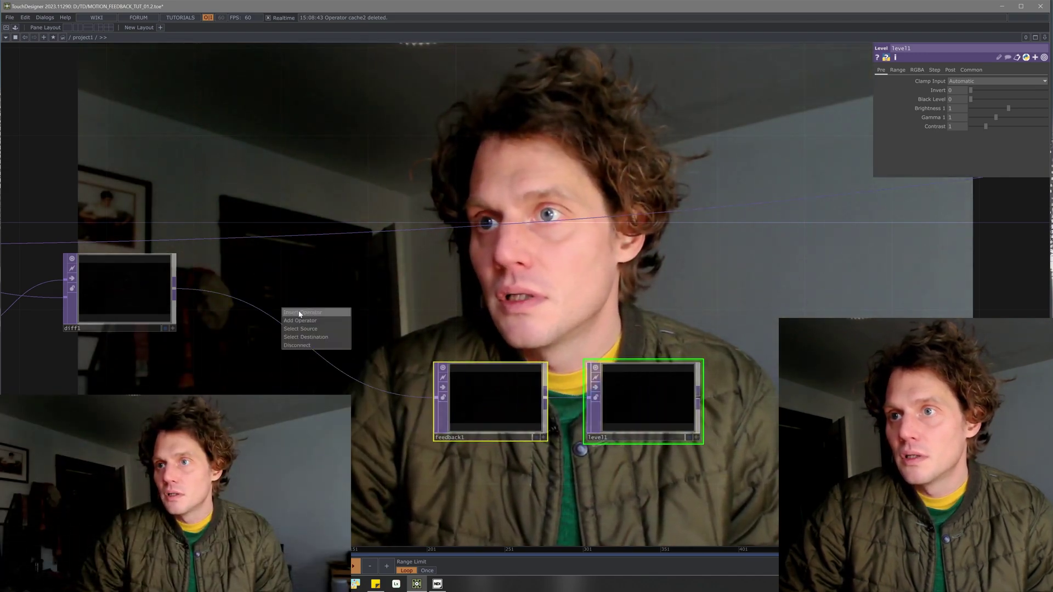
click(300, 313)
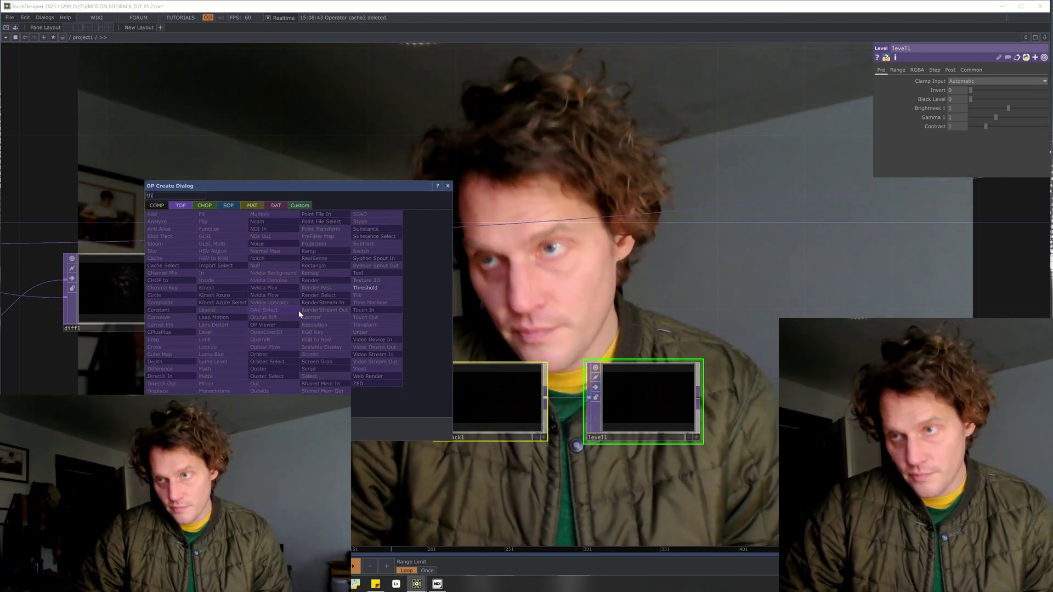
click(362, 288)
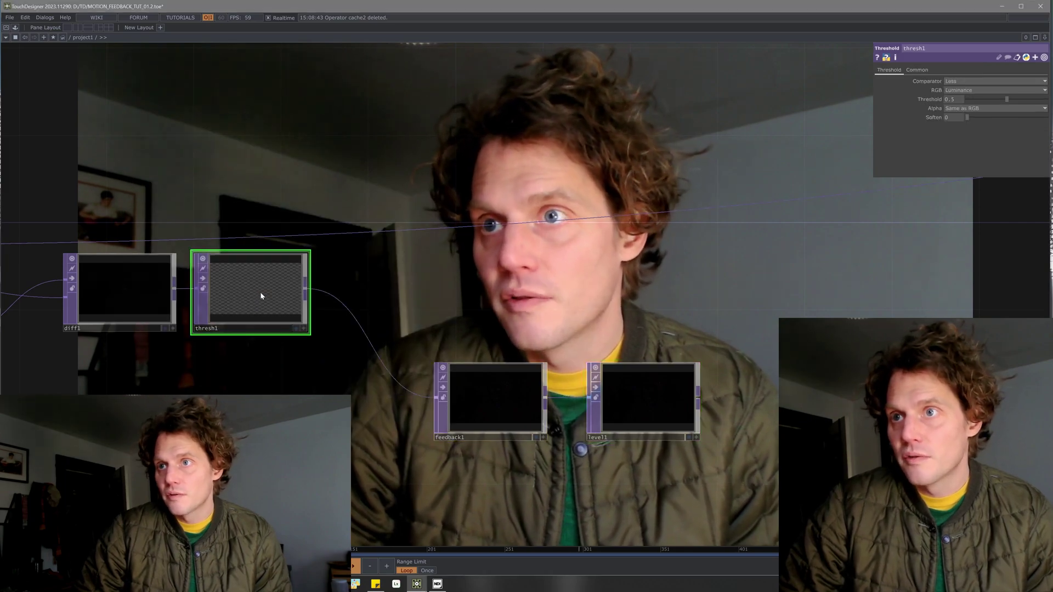
Lower thresh1's Threshold to 0.023 and set its Soften value to 0
scroll(250, 297, up, 3)
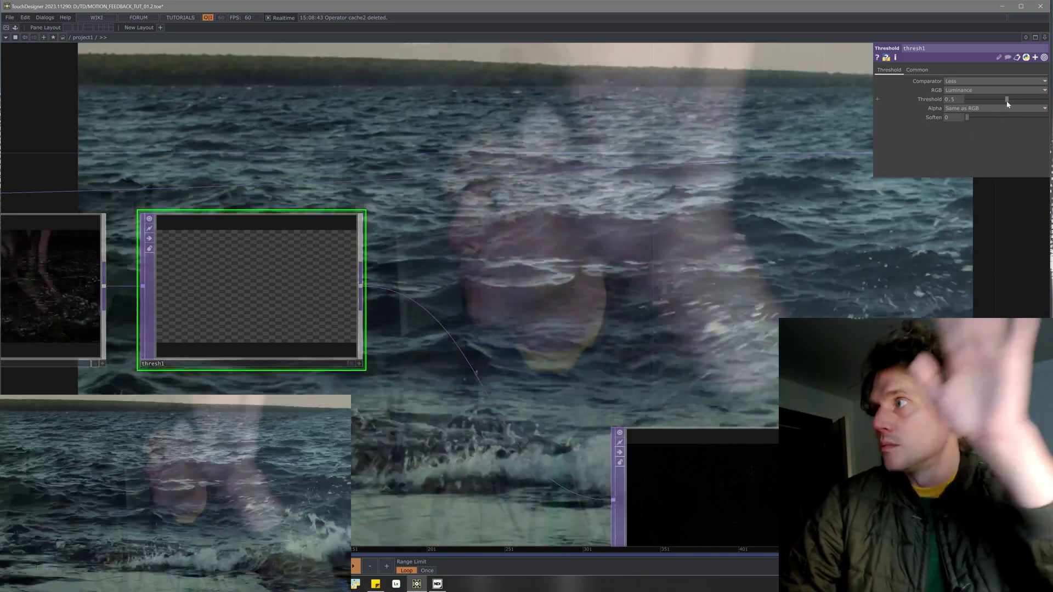
drag(1007, 99, 970, 107)
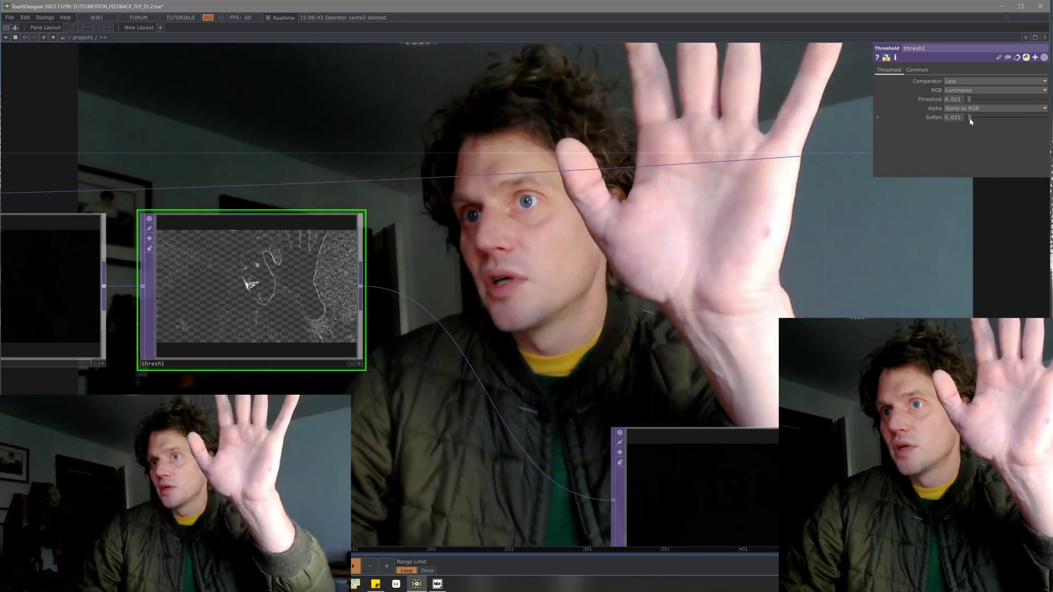
drag(969, 118, 962, 117)
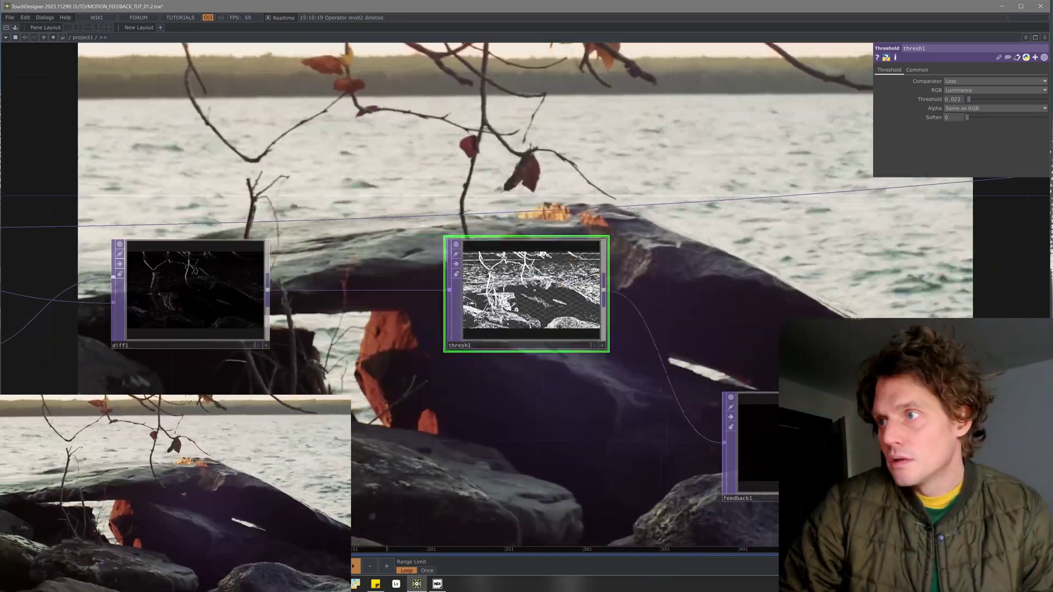
Insert a Blur TOP between diff1 and thresh1, with Pre-Shrink 2 and Filter Size 3
key(Tab)
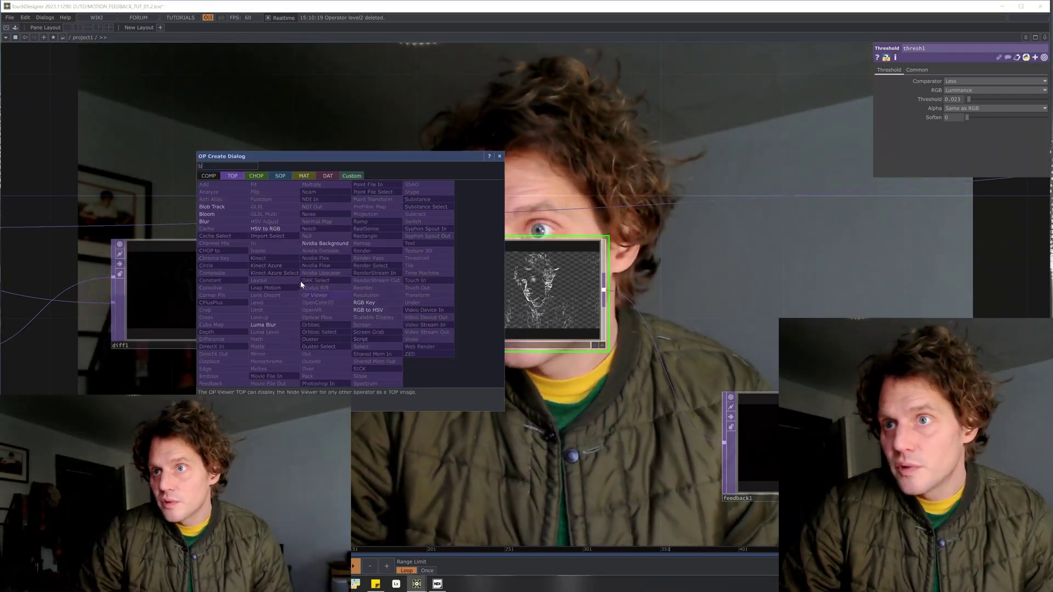
click(215, 223)
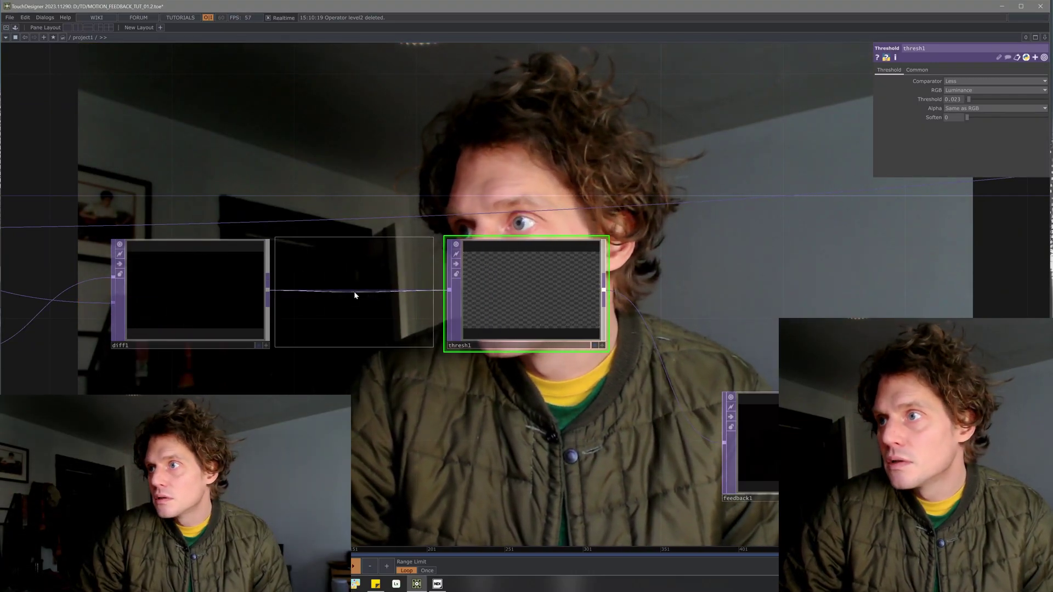
scroll(406, 308, up, 5)
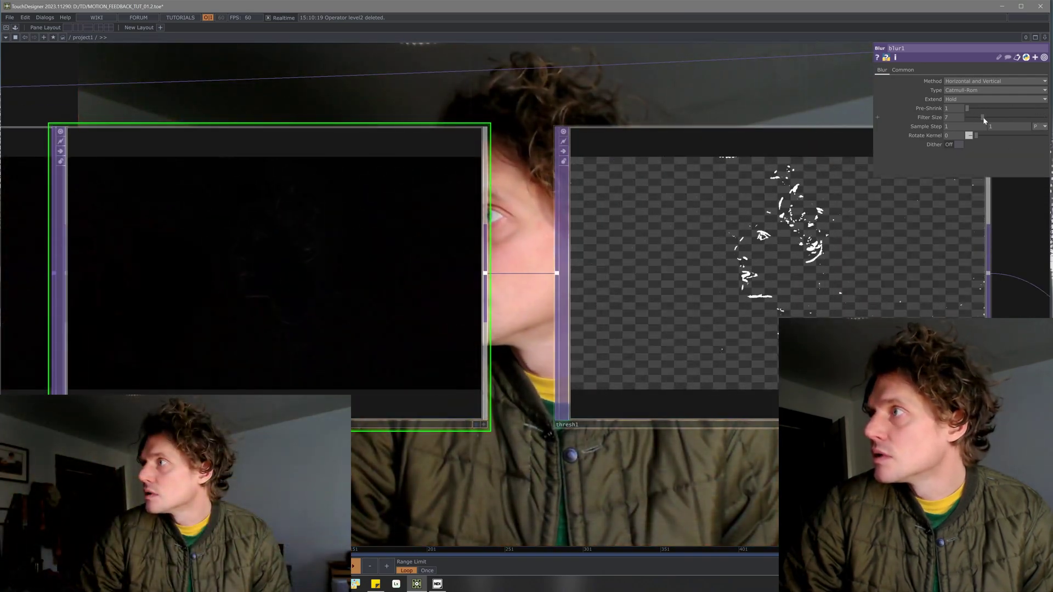
drag(975, 120, 958, 117)
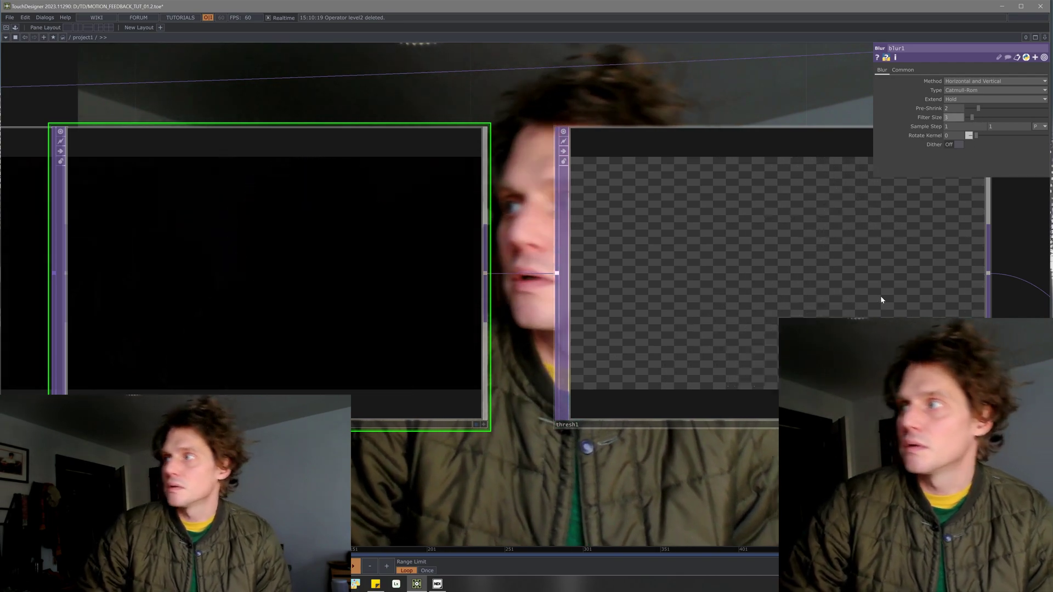
Add a Composite TOP combining thresh1 and level1 with the Over operation, and make it the target of feedback1
scroll(781, 303, down, 6)
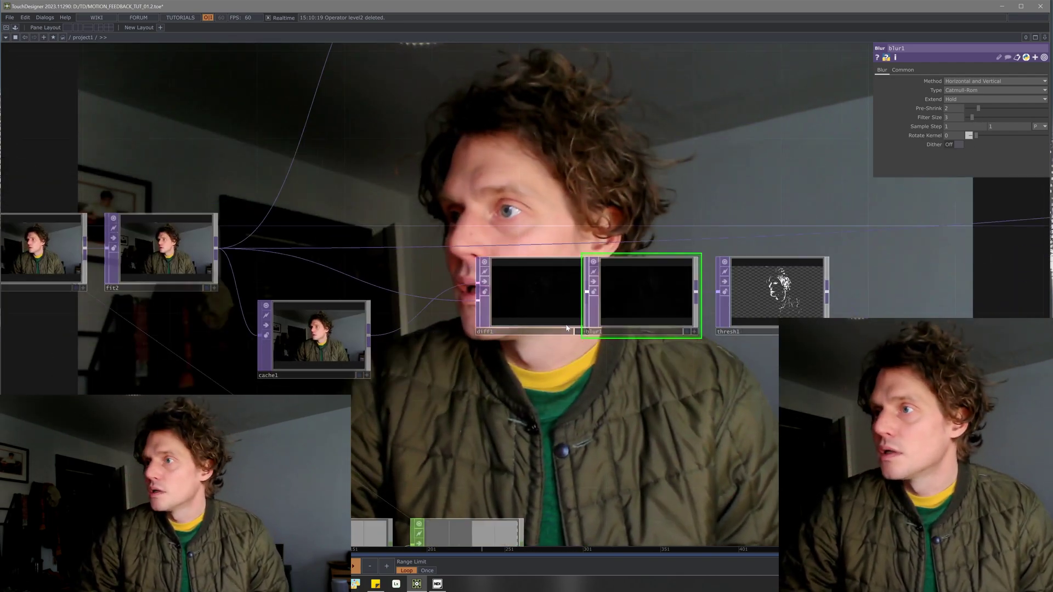
drag(755, 431, 510, 342)
drag(595, 410, 259, 376)
scroll(549, 354, down, 5)
drag(686, 382, 612, 386)
scroll(593, 348, up, 4)
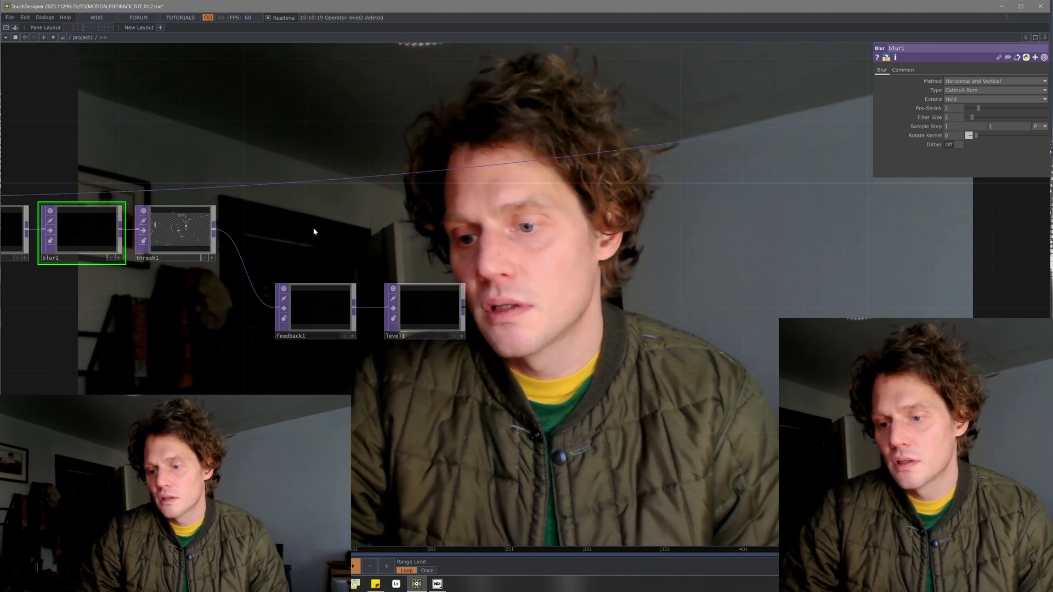
right_click(214, 232)
click(80, 220)
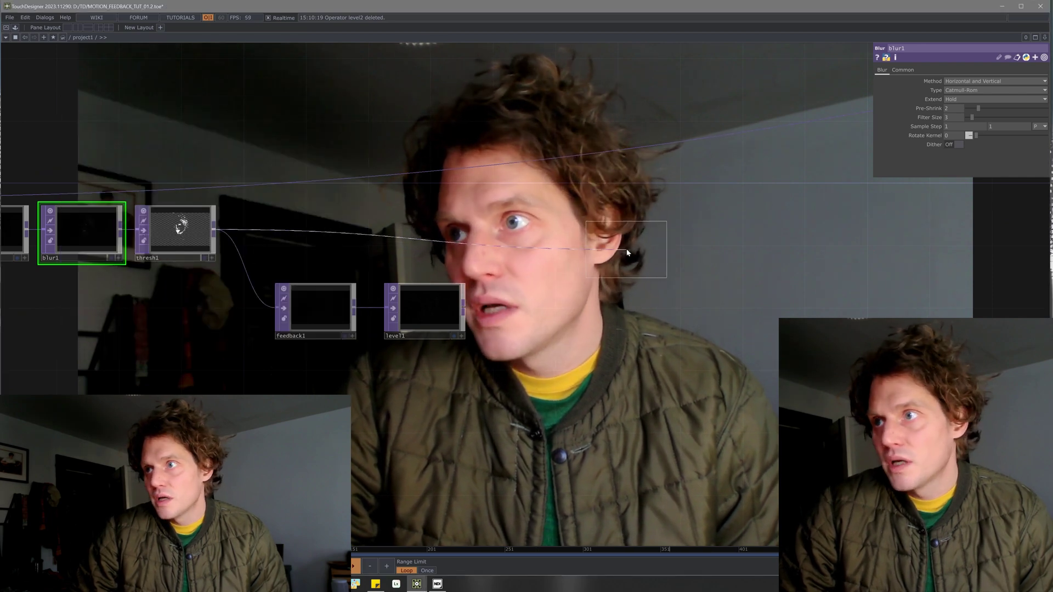
click(582, 237)
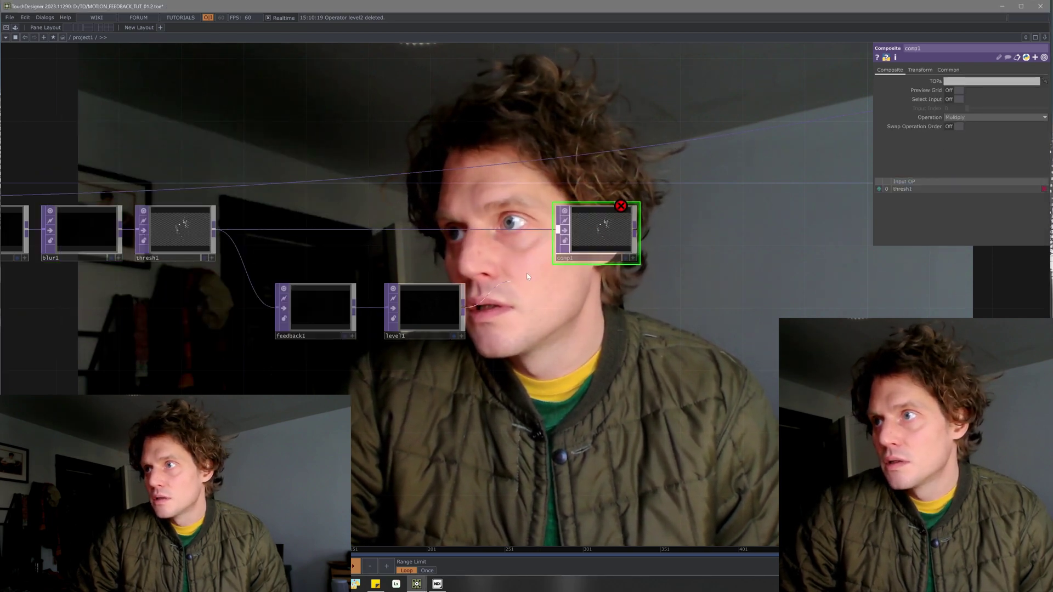
click(972, 117)
click(1023, 192)
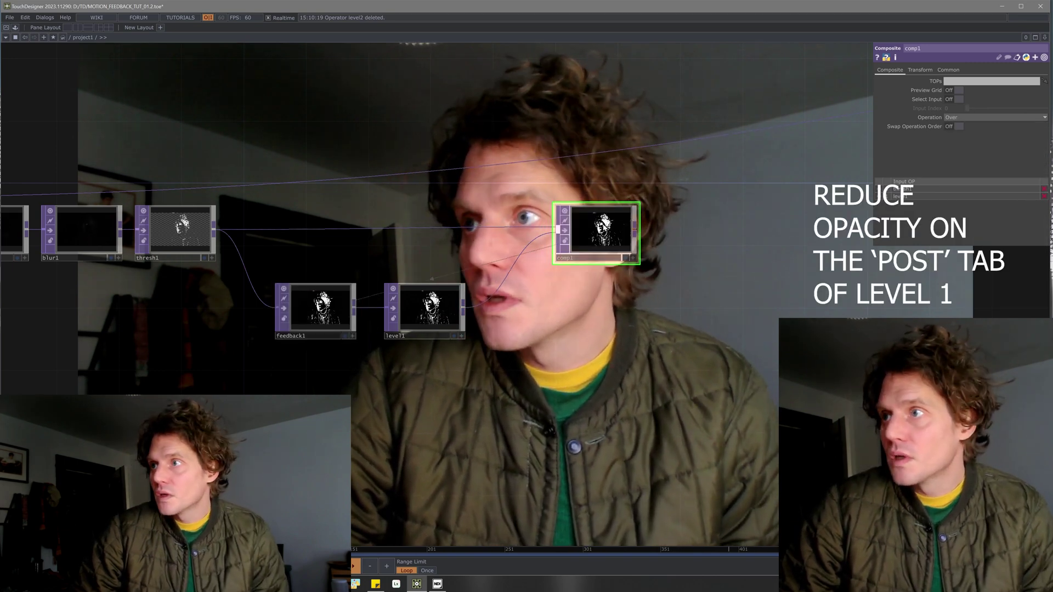
Reduce level1's post Opacity to 0.88
click(428, 310)
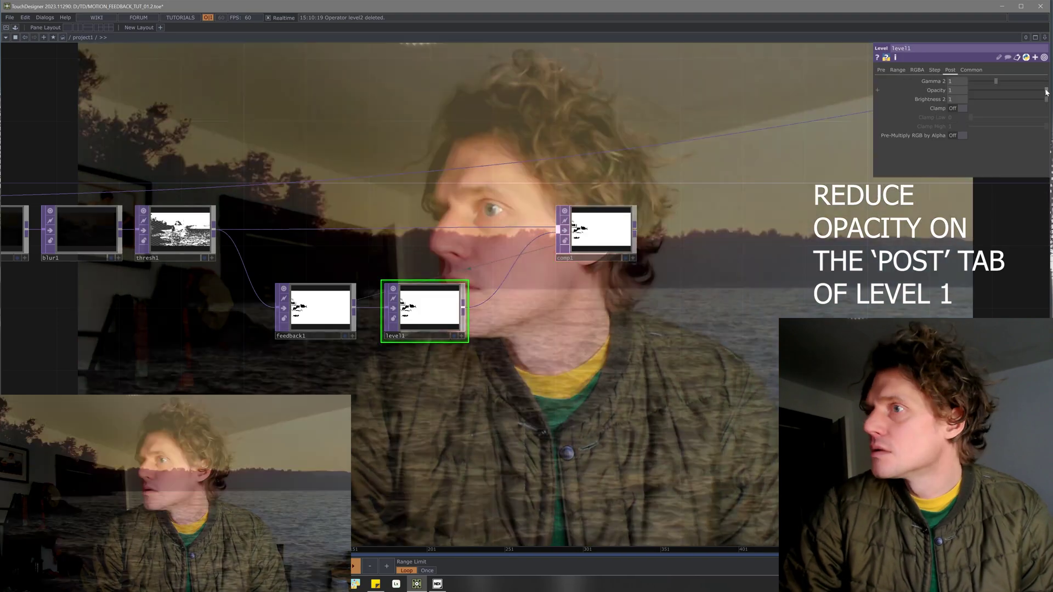
click(950, 70)
drag(1046, 90, 1044, 92)
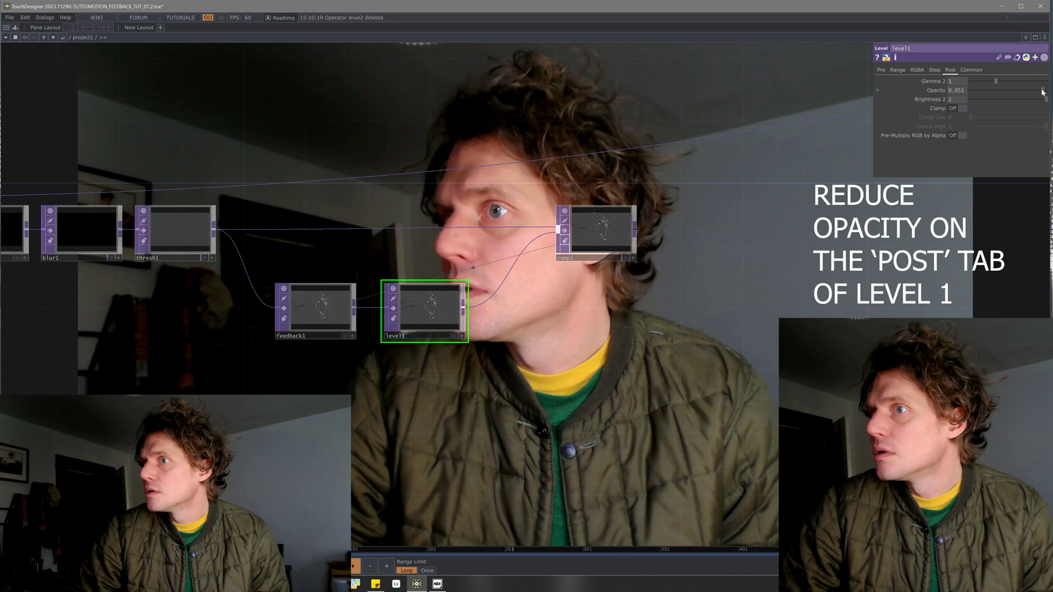
drag(1042, 92, 1038, 92)
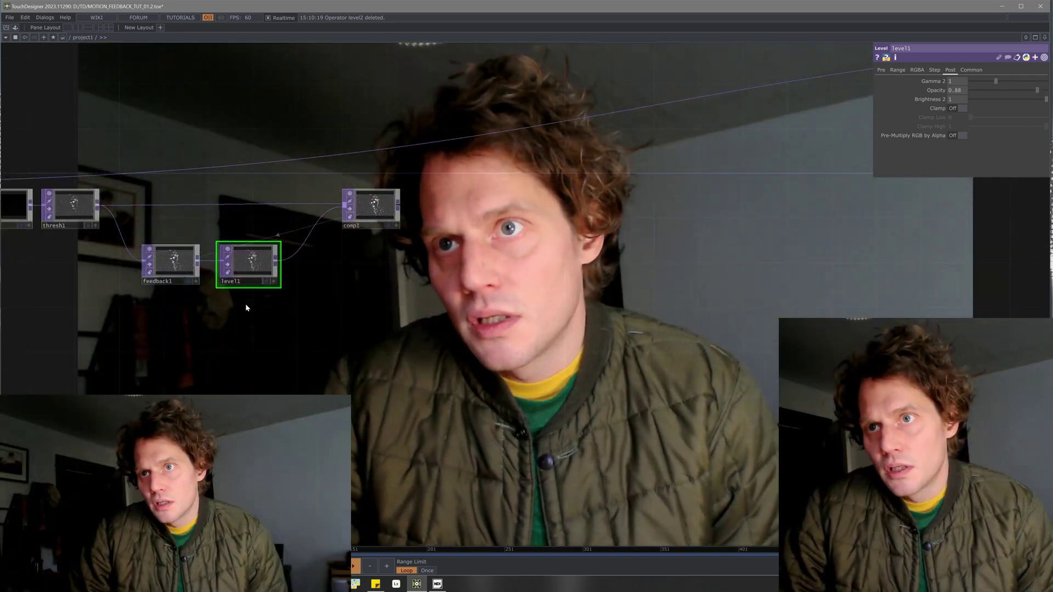
Branch a second Feedback TOP off feedback1's output and place it below level1
key(Tab)
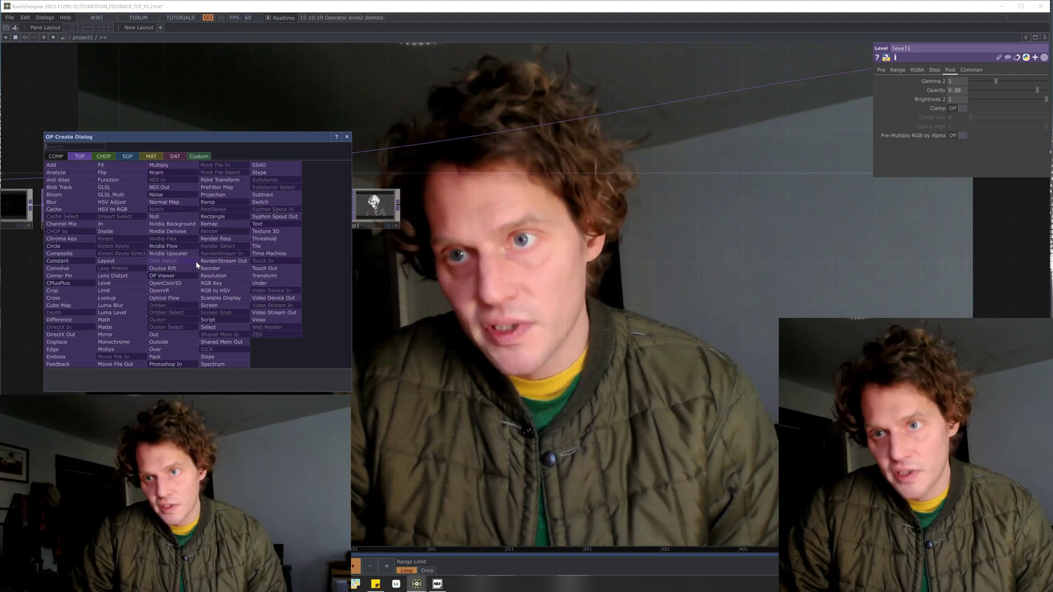
text(t)
key(BackSpace)
text(f)
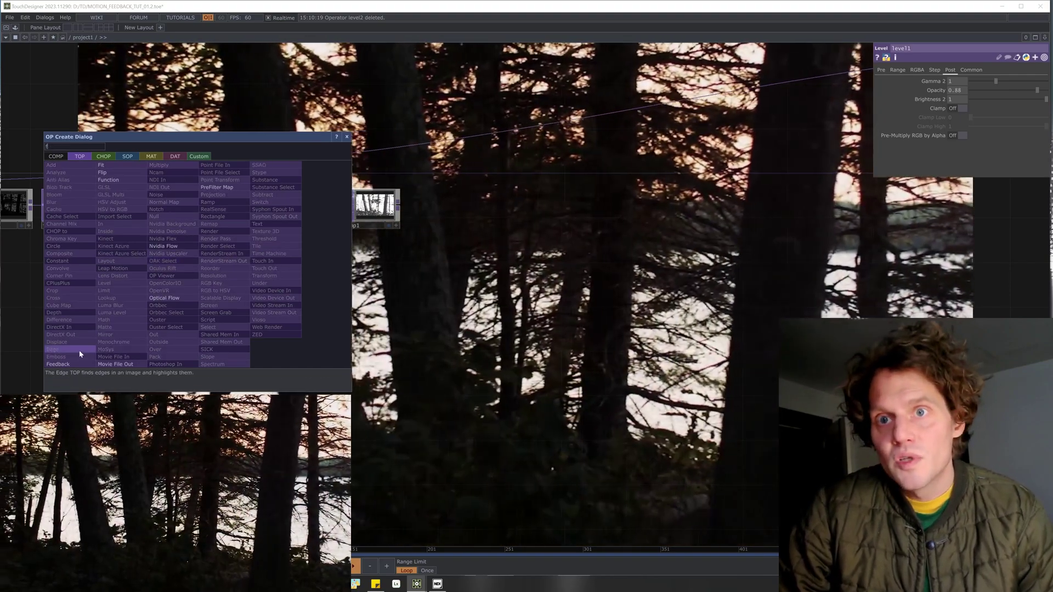
click(77, 365)
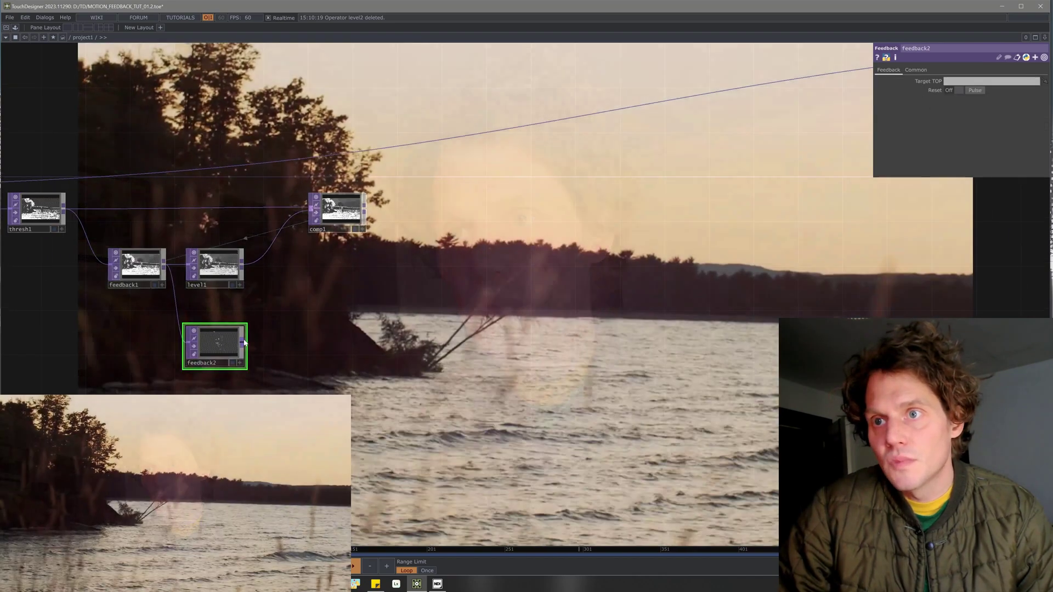
Add a Transform TOP after feedback2, followed by a Level TOP connected to the transform's output
key(Tab)
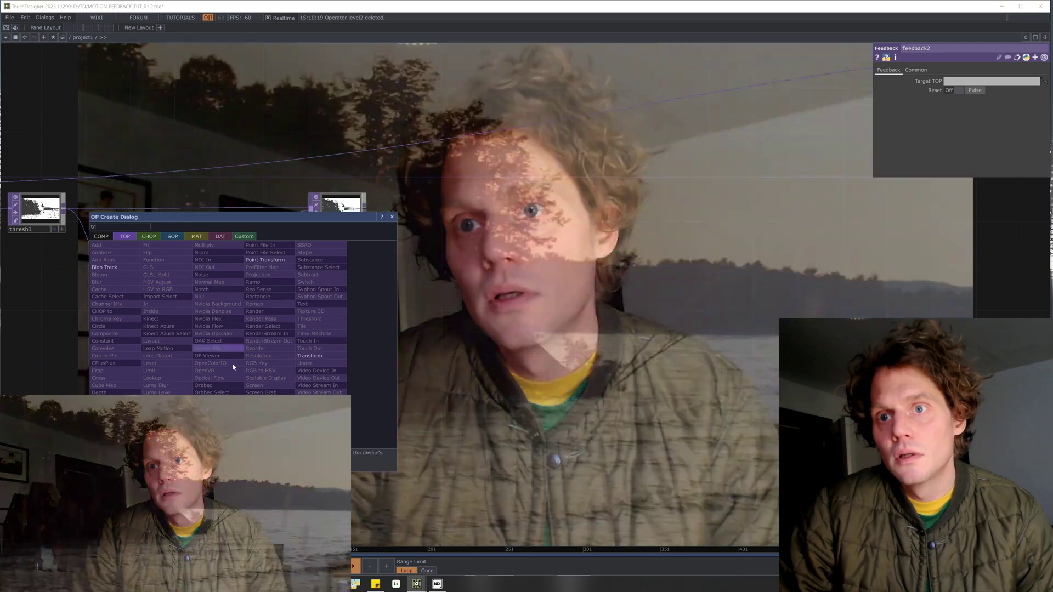
text(tr)
click(310, 356)
click(313, 347)
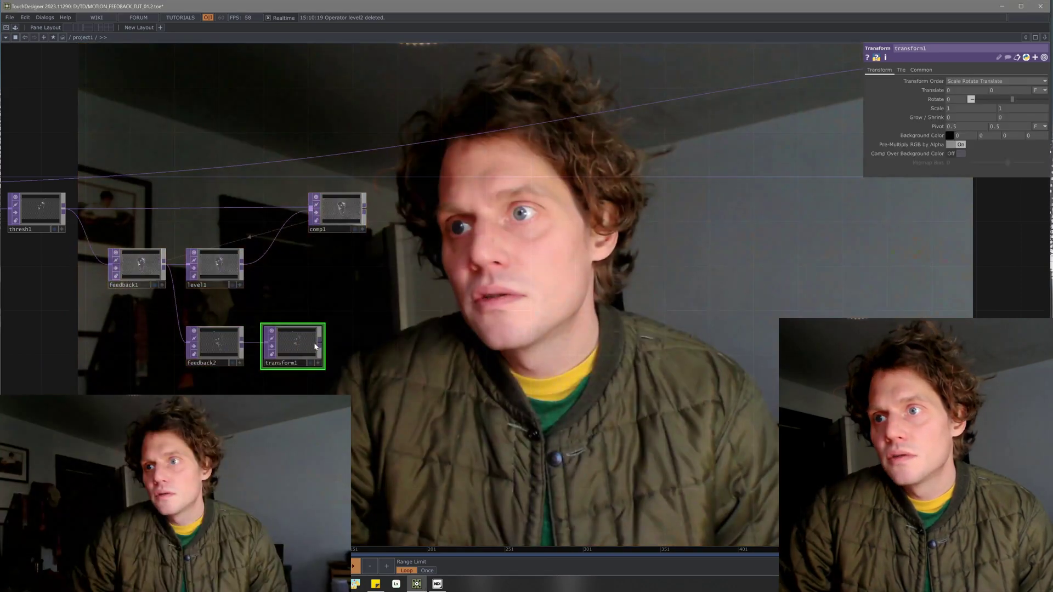
right_click(321, 346)
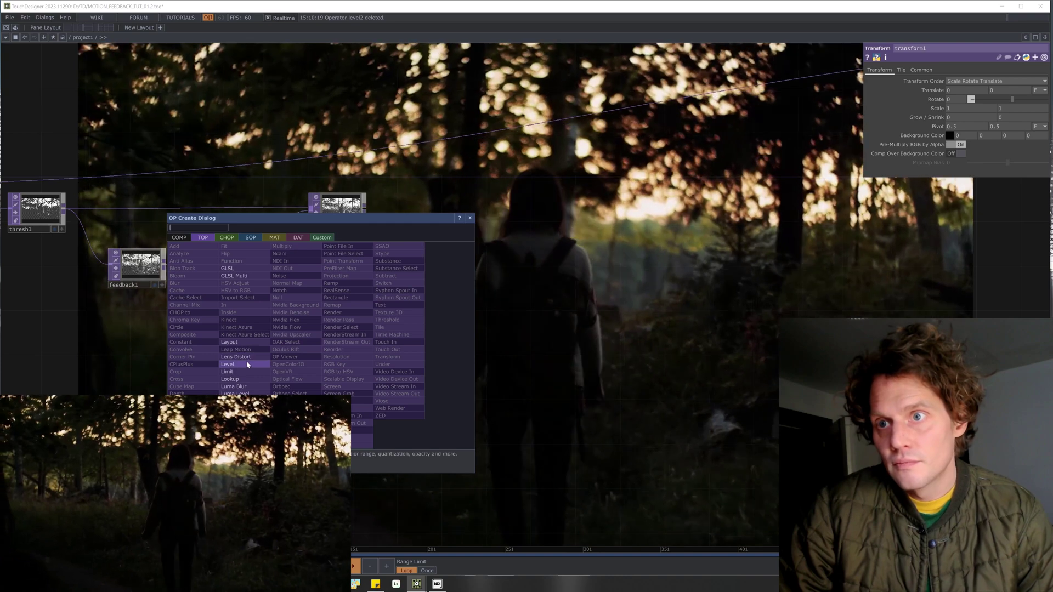
click(235, 365)
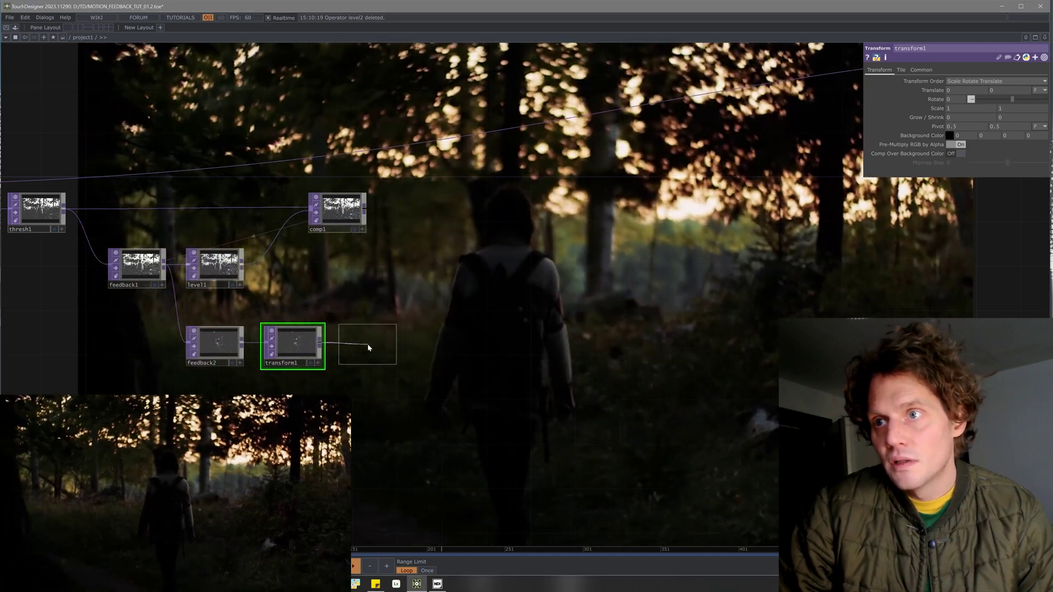
click(370, 346)
drag(442, 347, 405, 352)
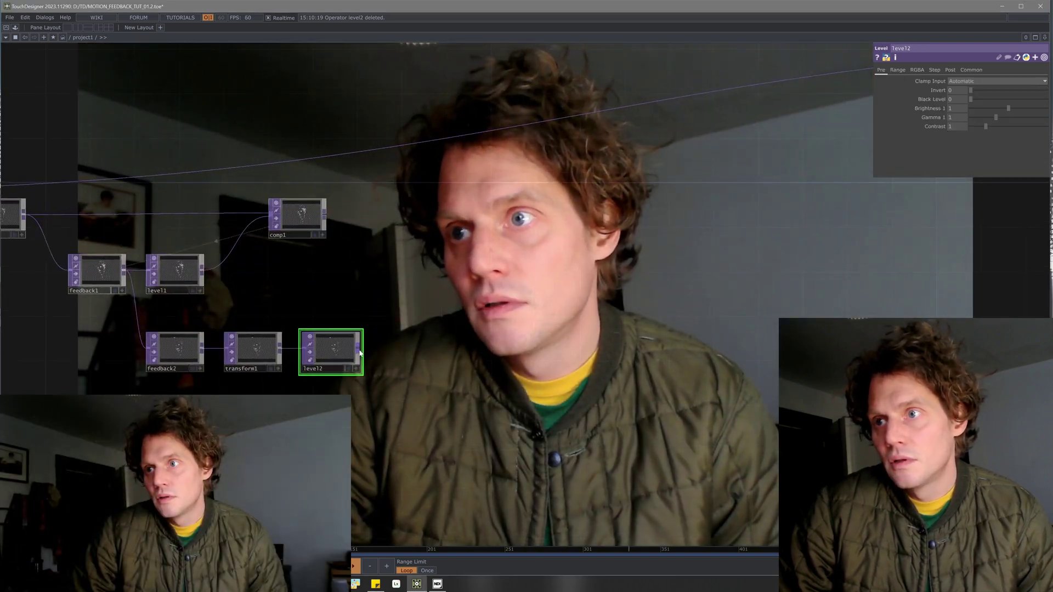
Add a Blur TOP after level2
right_click(360, 353)
text(b)
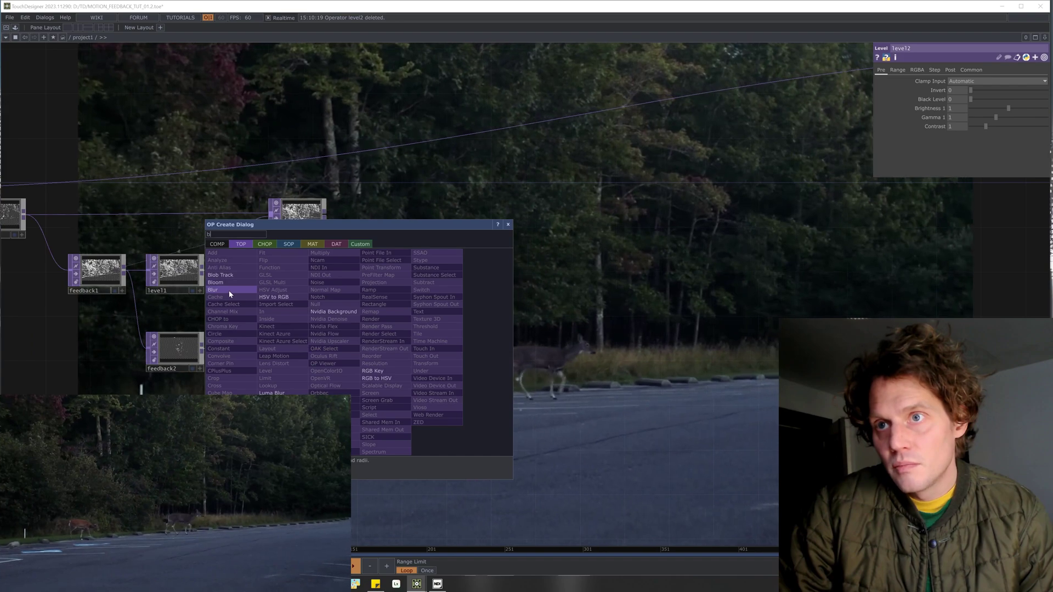
click(229, 291)
click(398, 352)
drag(499, 354, 450, 359)
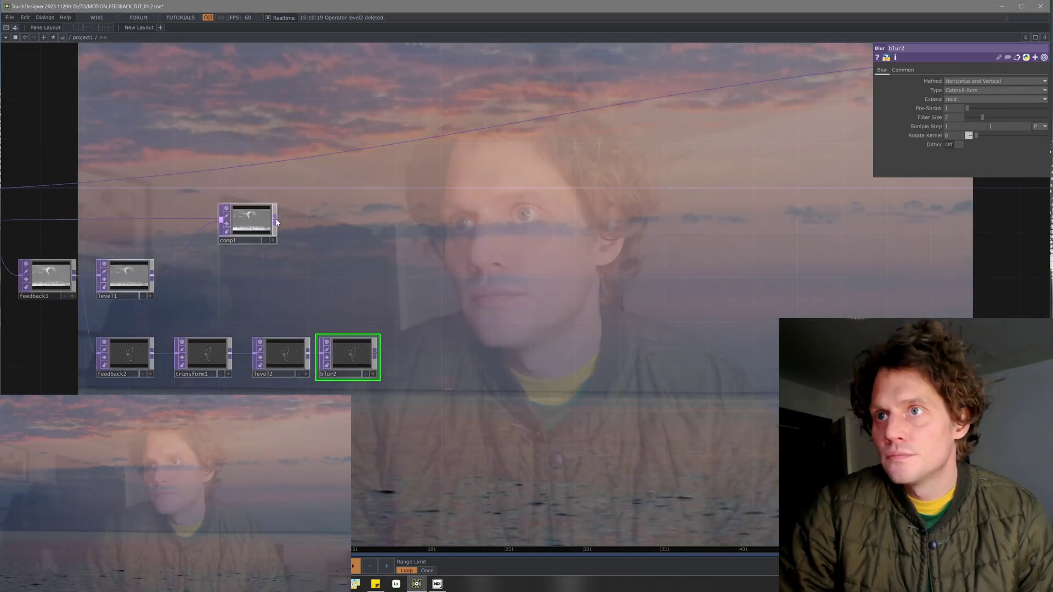
Add a second Composite TOP after comp1 and connect blur2 as its second input
right_click(277, 220)
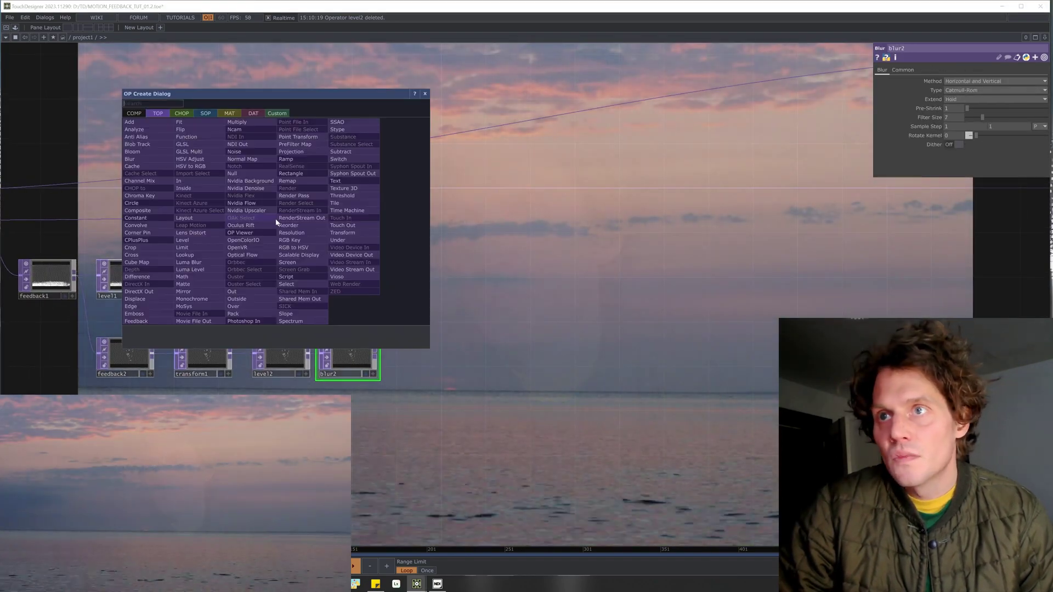
click(156, 214)
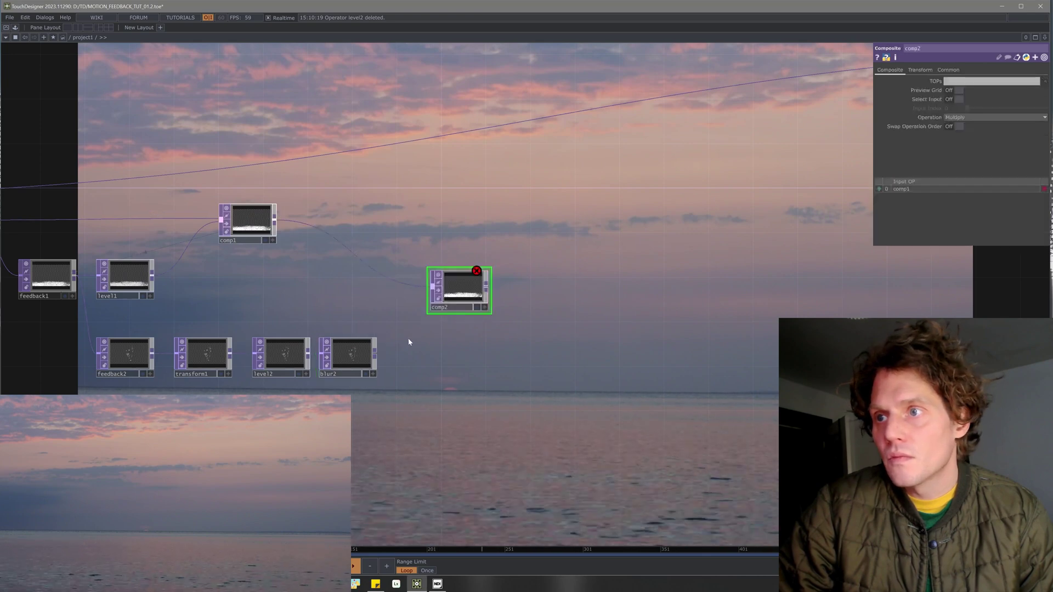
drag(374, 358, 426, 306)
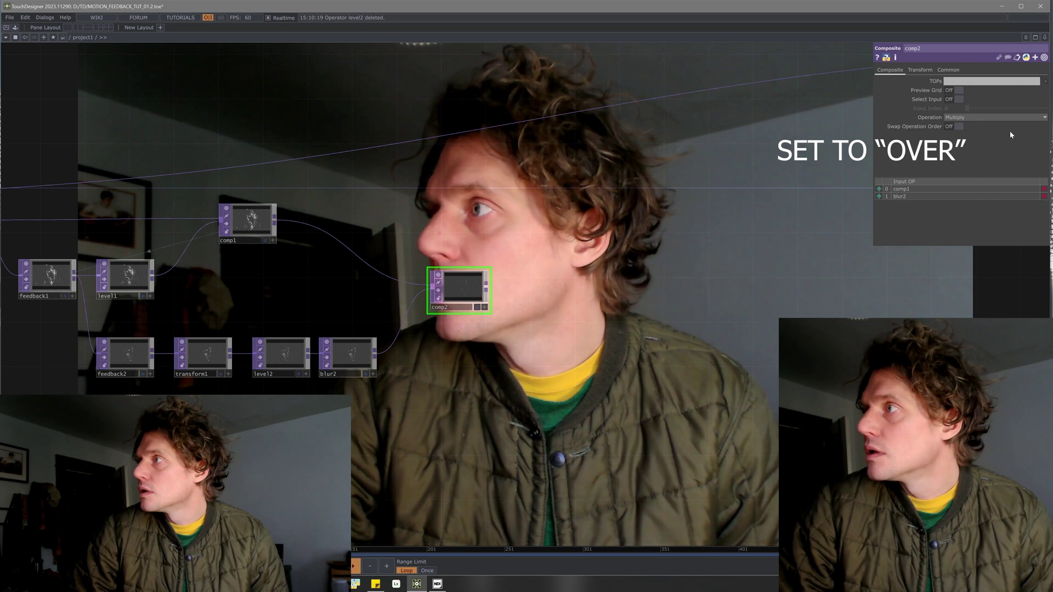
Set comp2's operation to Over and make comp2 the target of feedback2
click(955, 126)
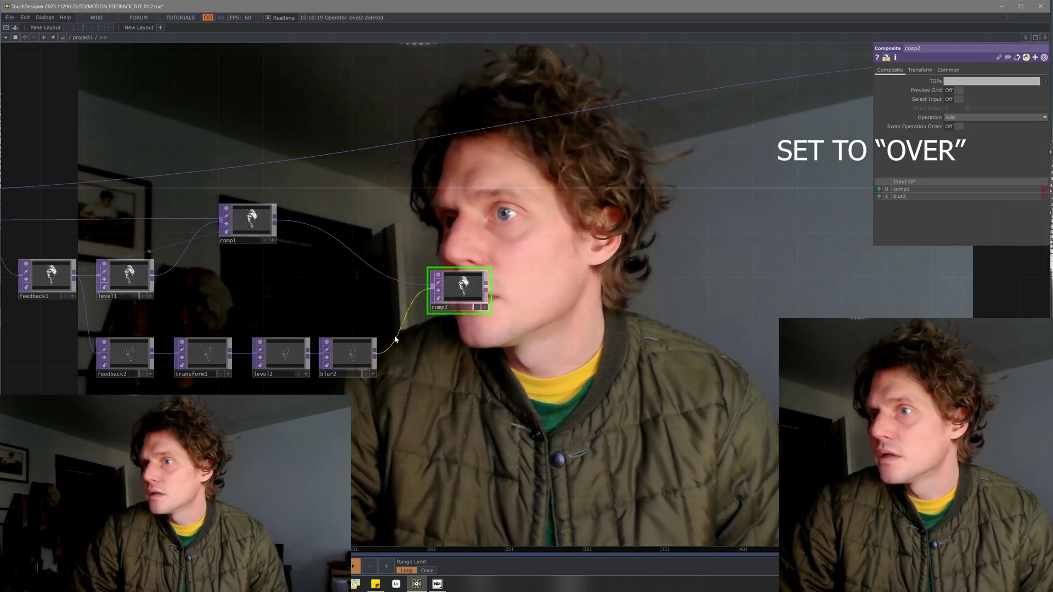
drag(461, 292, 555, 299)
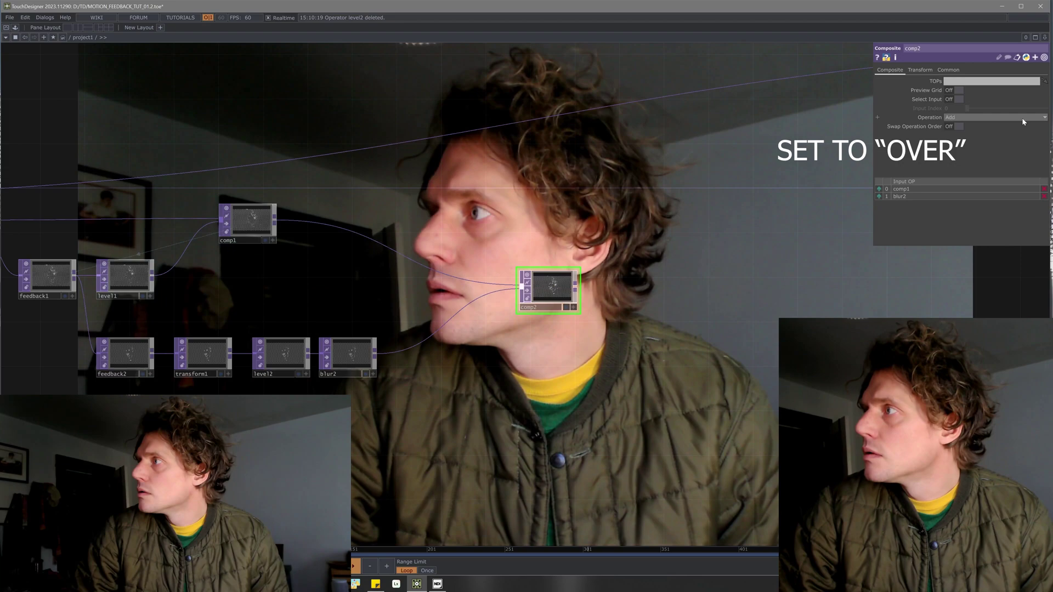
click(993, 117)
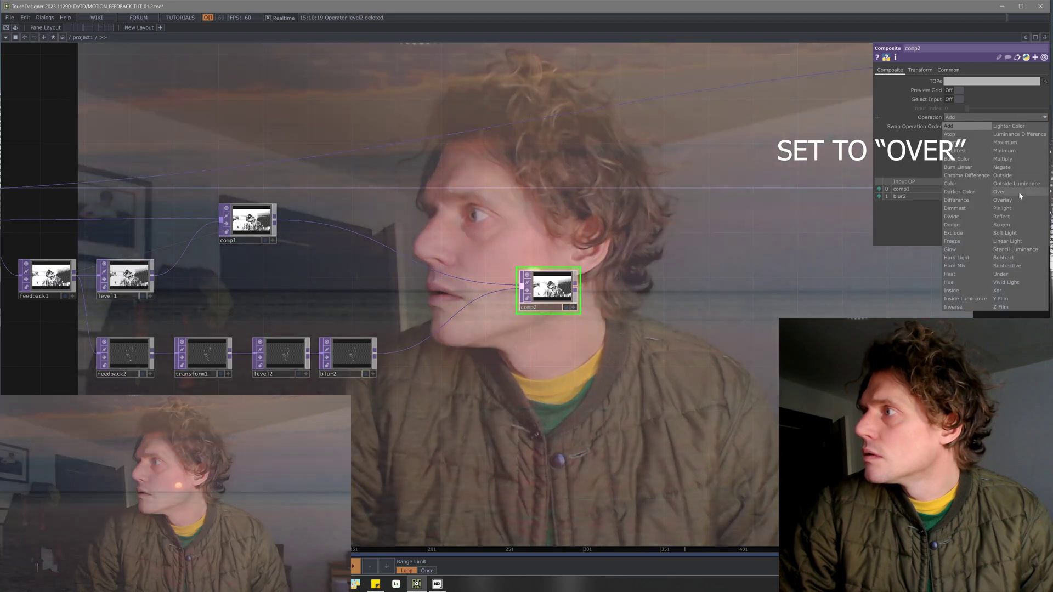
click(999, 192)
drag(548, 291, 125, 344)
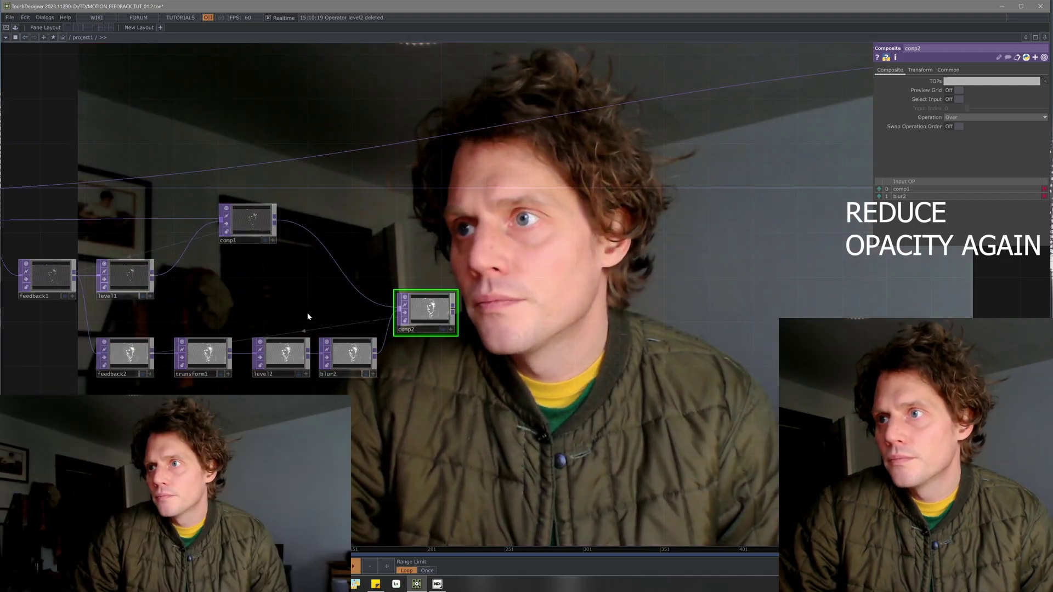
Reduce level2's post Opacity to 0.891
click(281, 354)
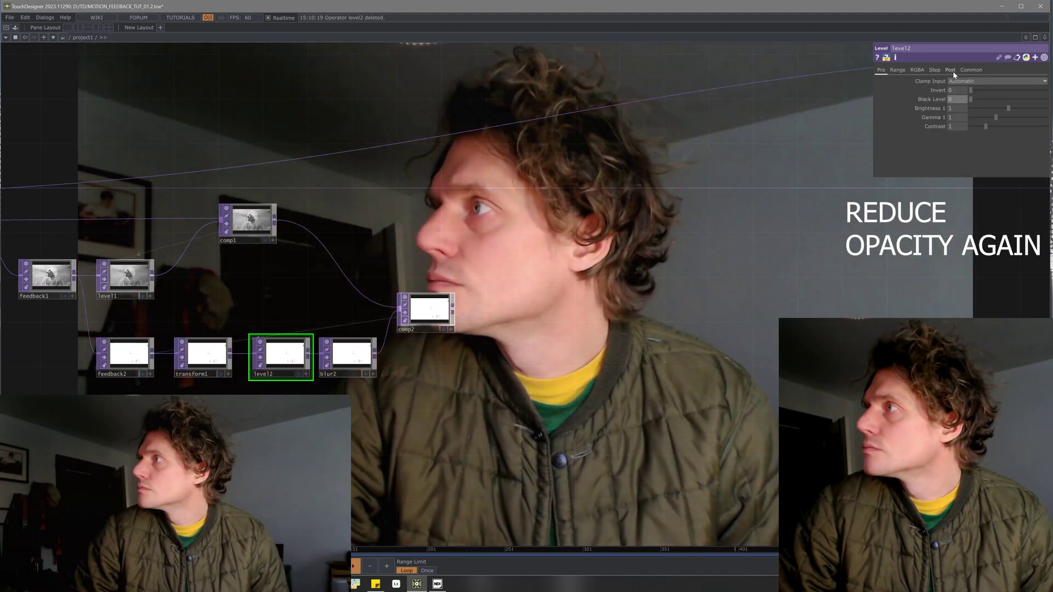
drag(1046, 94, 1039, 94)
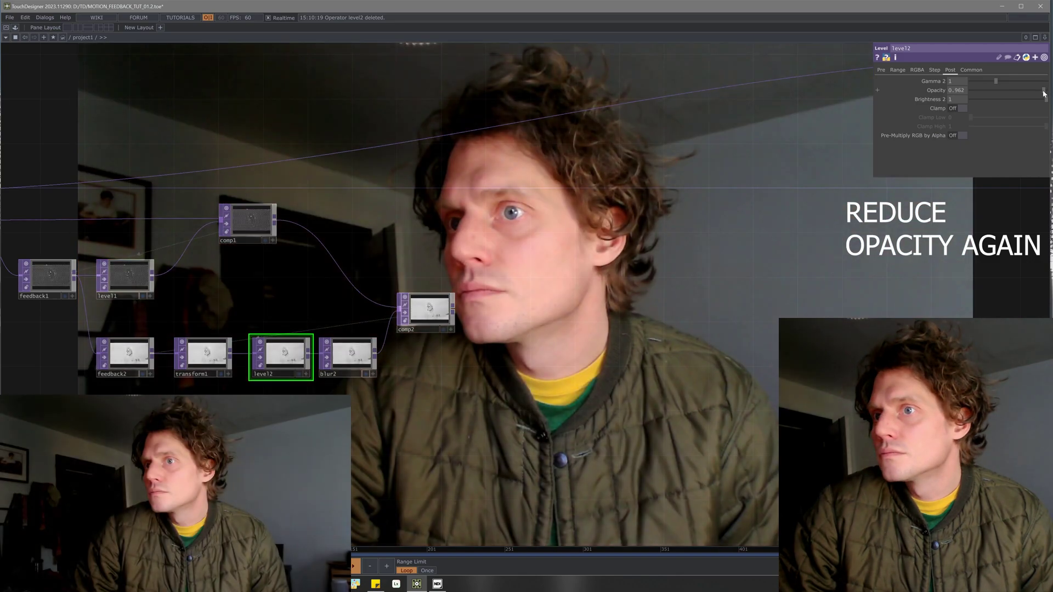
scroll(466, 389, up, 3)
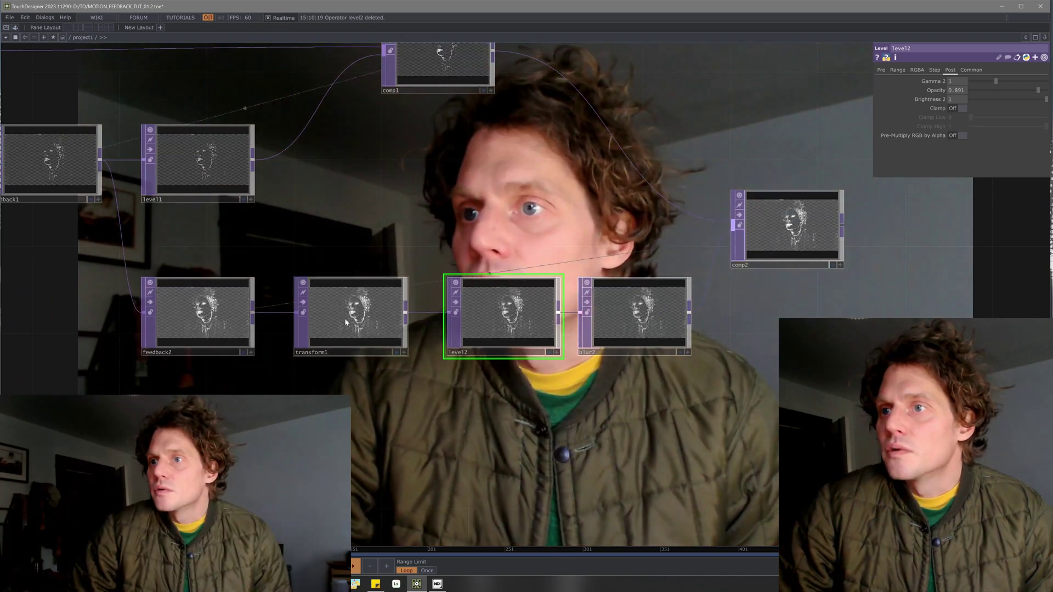
Set transform1's uniform Scale to 0.996 so the second feedback loop shrinks slightly
click(346, 322)
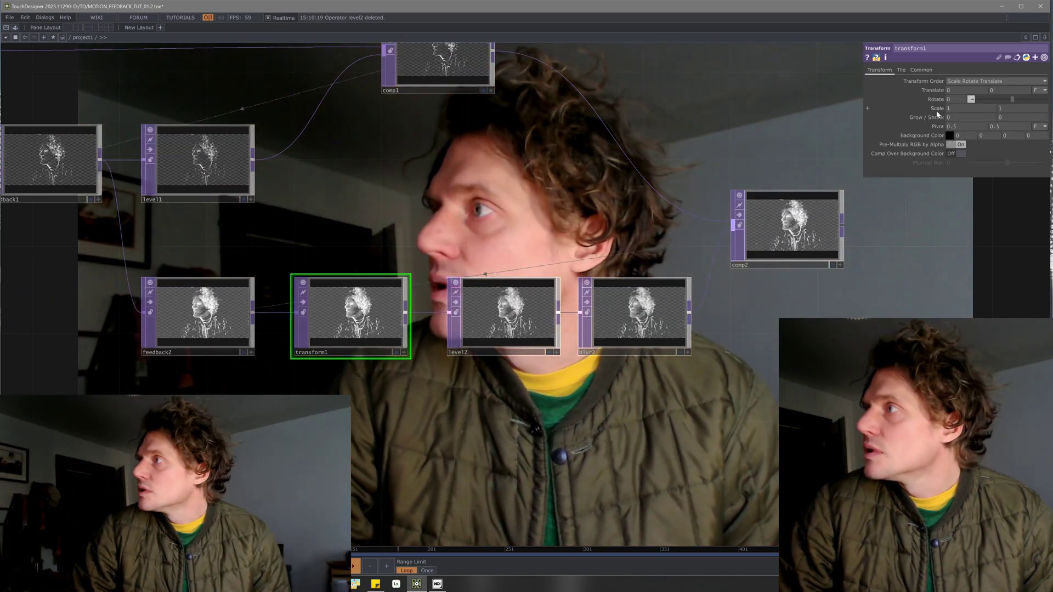
middle_drag(939, 113, 935, 92)
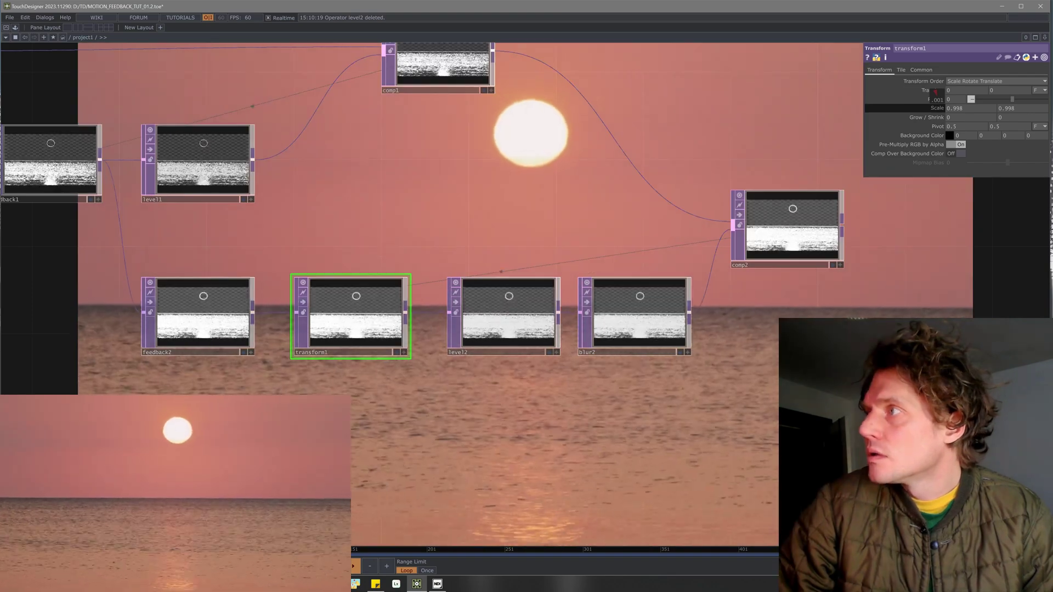
middle_drag(935, 92, 935, 92)
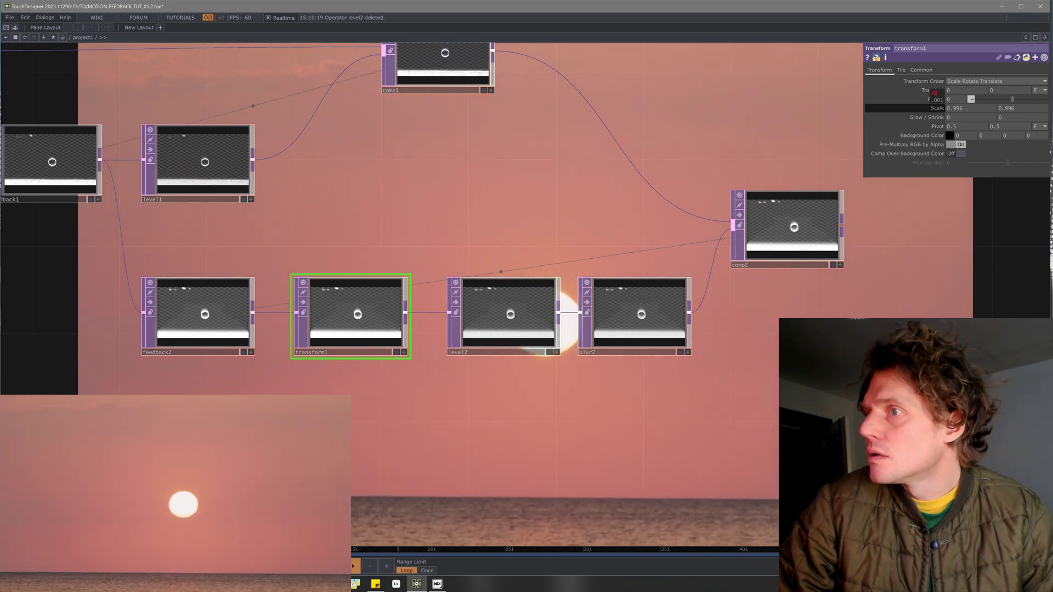
scroll(539, 318, up, 5)
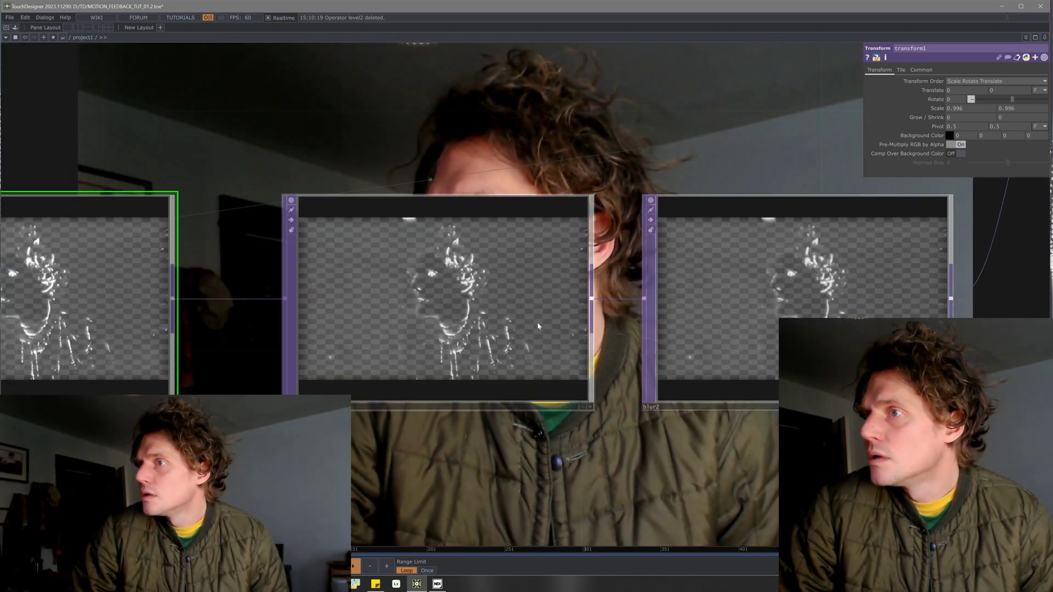
scroll(746, 350, down, 2)
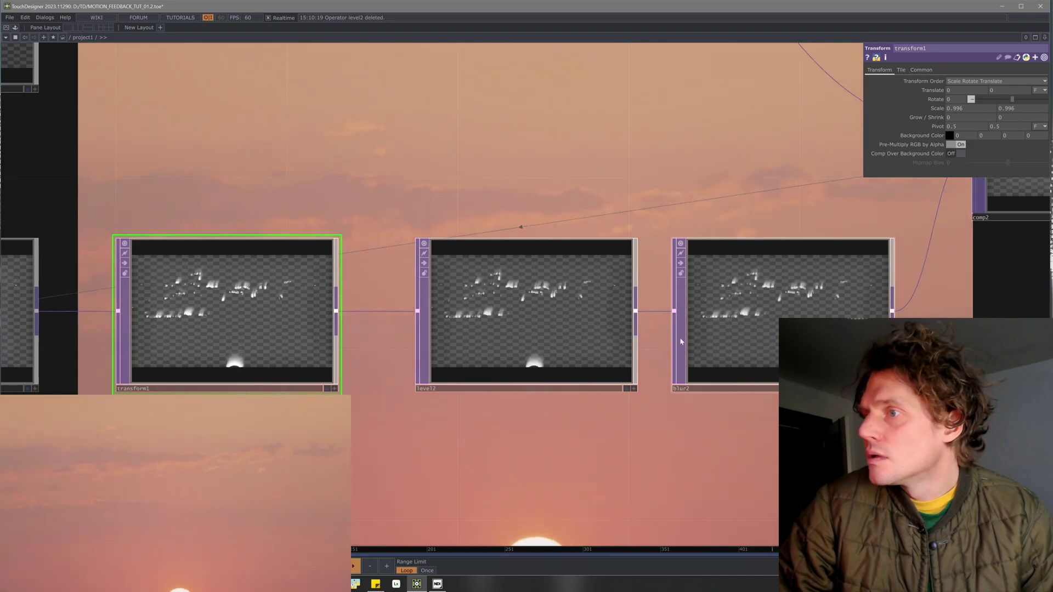
Set level2's pre Brightness 1 to 1.02, Gamma 1 to 0.9 and Contrast to 1.03
scroll(638, 345, down, 2)
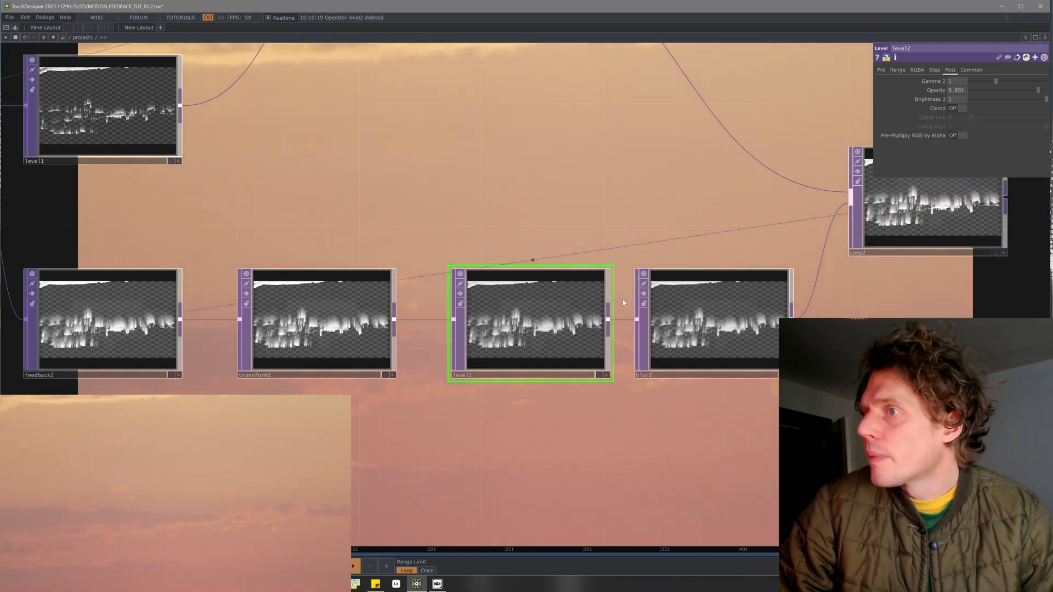
scroll(623, 302, up, 2)
click(880, 70)
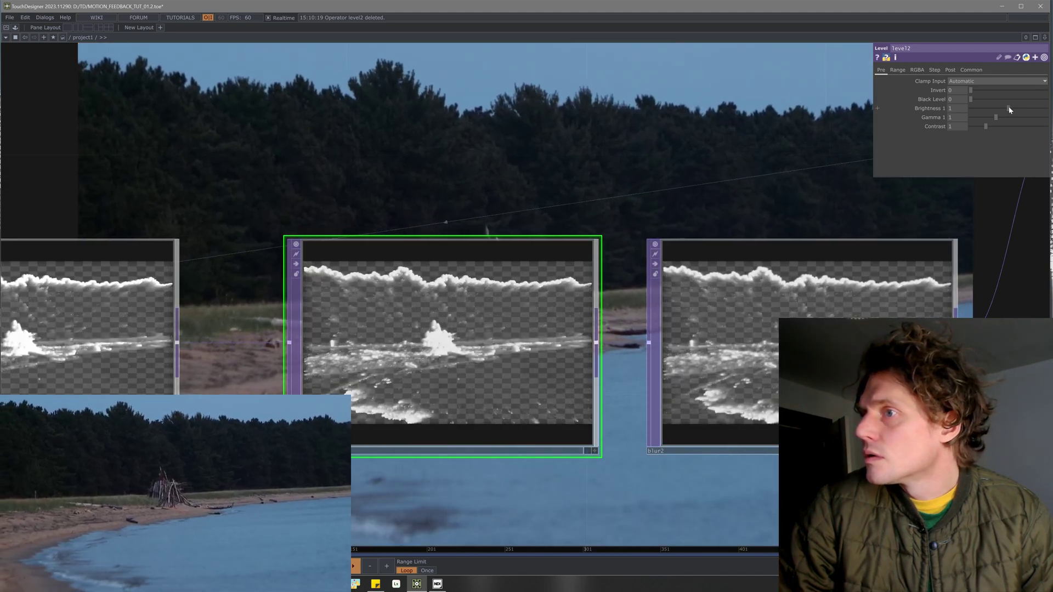
drag(1010, 107, 995, 118)
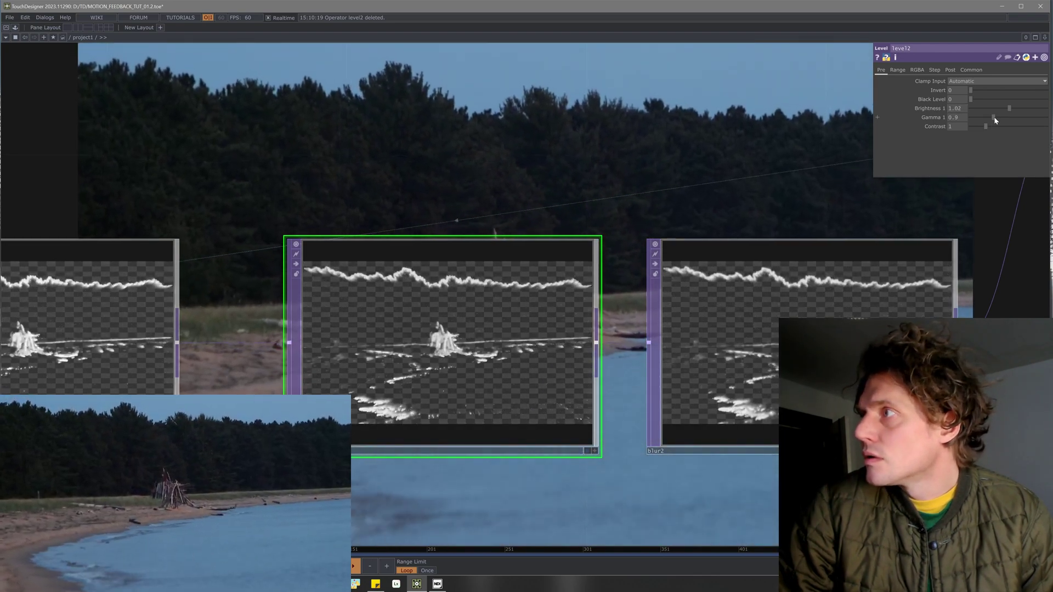
drag(988, 127, 989, 127)
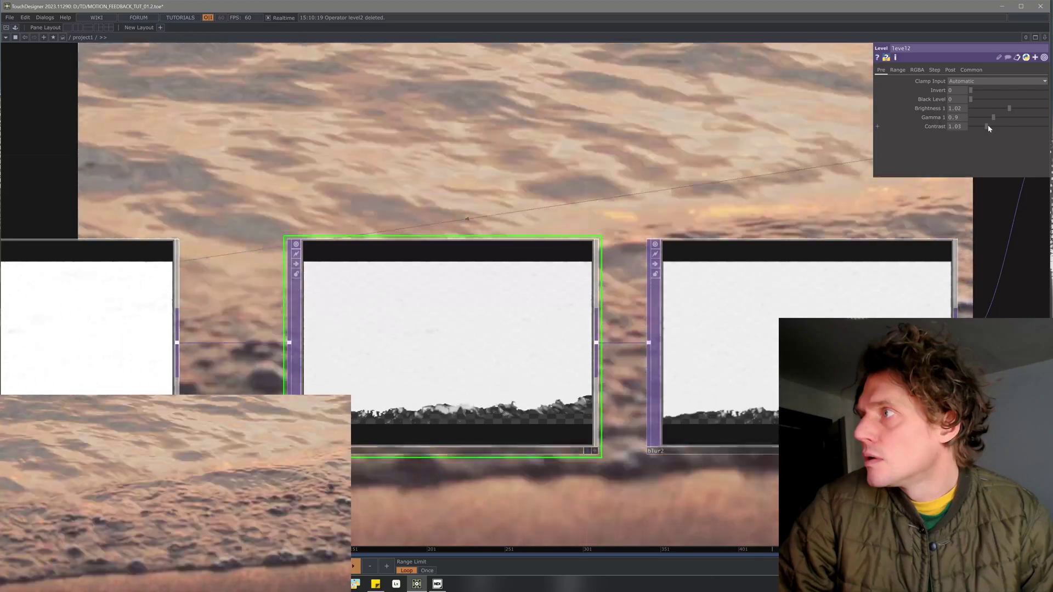
drag(989, 127, 987, 126)
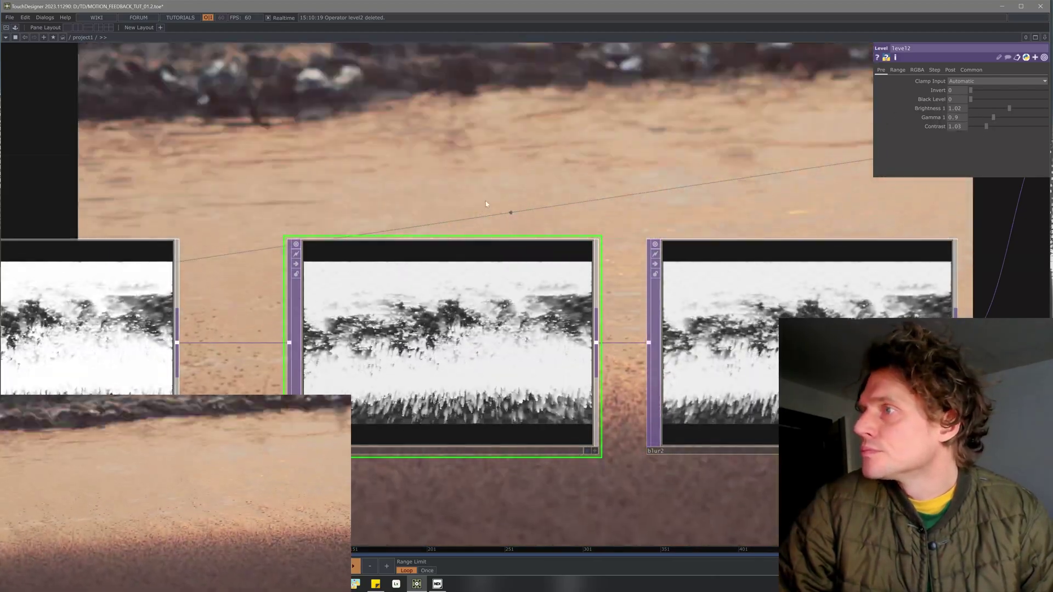
Bypass blur2 in the second feedback loop
scroll(485, 203, down, 3)
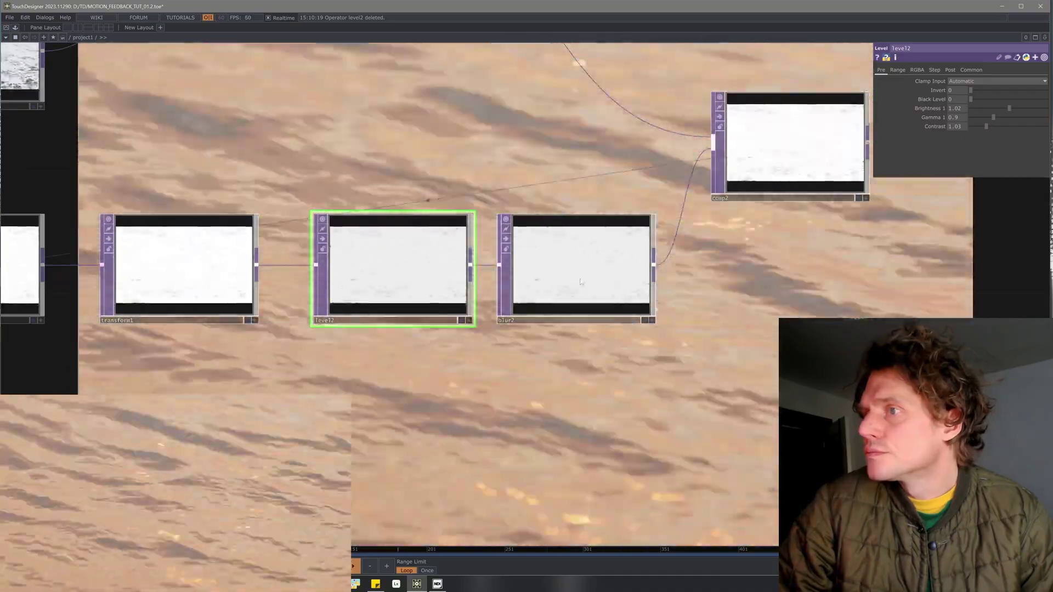
click(581, 282)
click(506, 241)
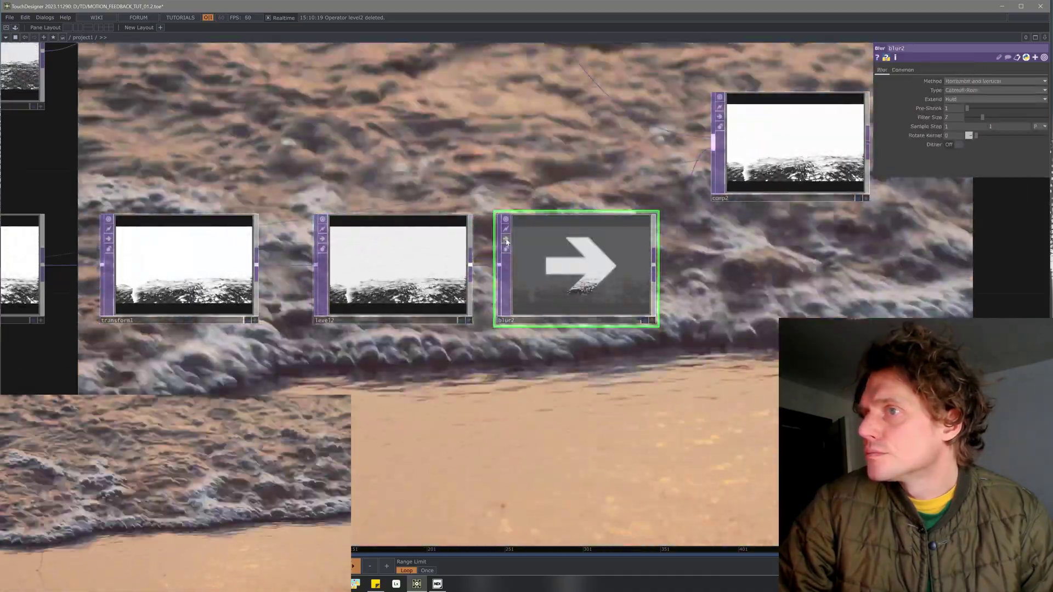
scroll(431, 271, up, 3)
Raise the Threshold value of thresh1 to 0.053
scroll(431, 271, down, 5)
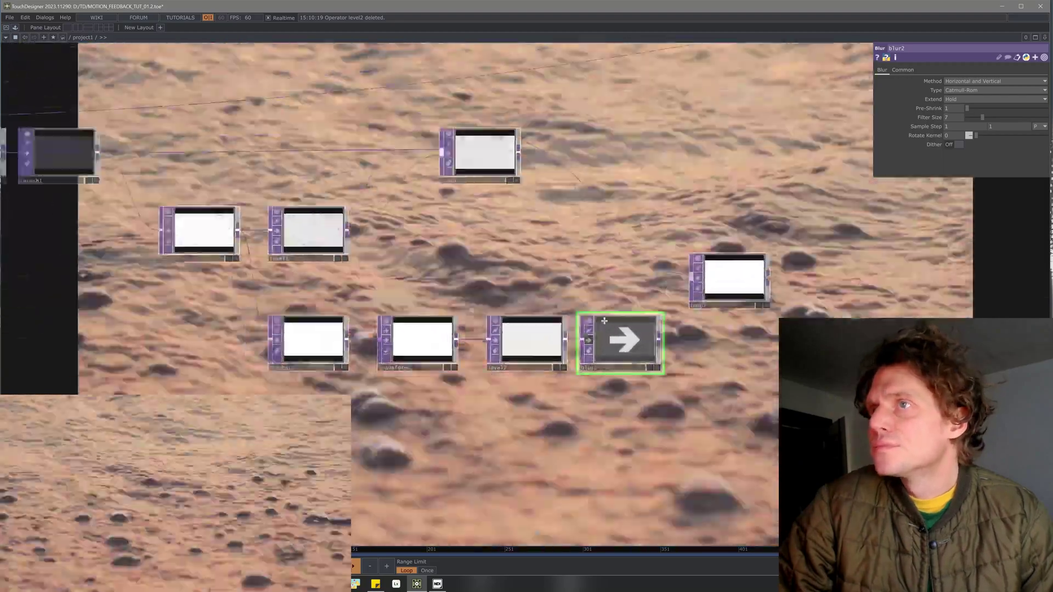
scroll(604, 321, down, 5)
scroll(347, 181, down, 2)
drag(212, 246, 268, 265)
scroll(269, 265, up, 4)
scroll(303, 225, up, 5)
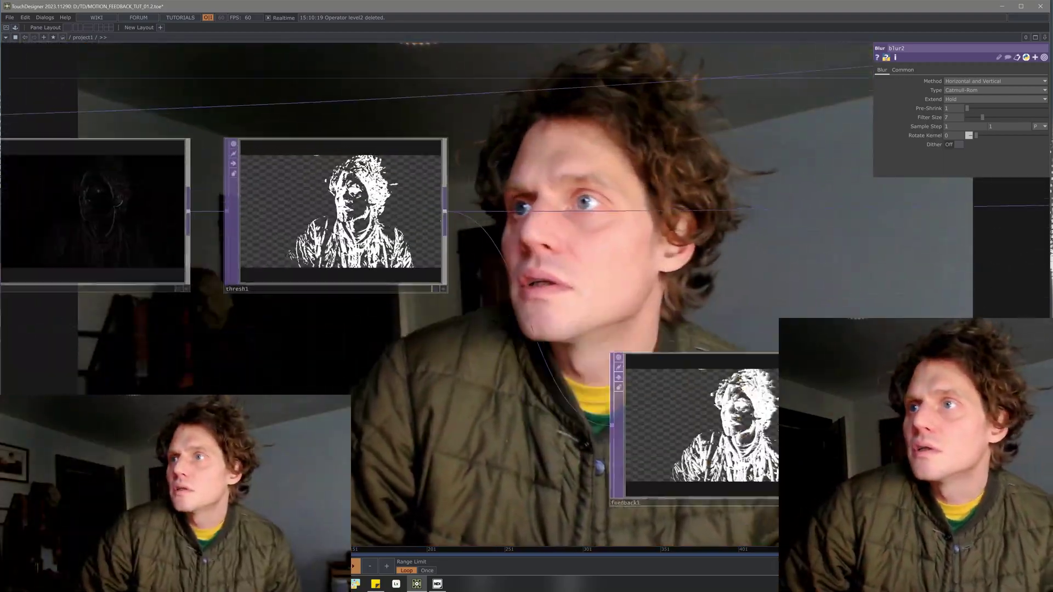
click(304, 226)
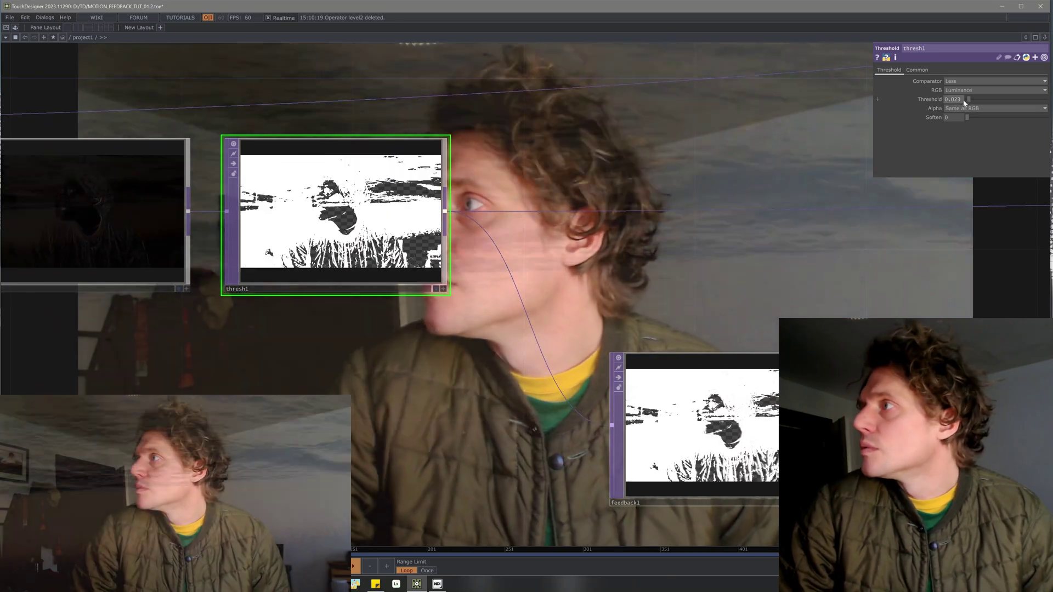
mouse_move(964, 102)
middle_down()
mouse_move(962, 120)
mouse_move(958, 110)
mouse_move(971, 109)
mouse_move(958, 83)
middle_up()
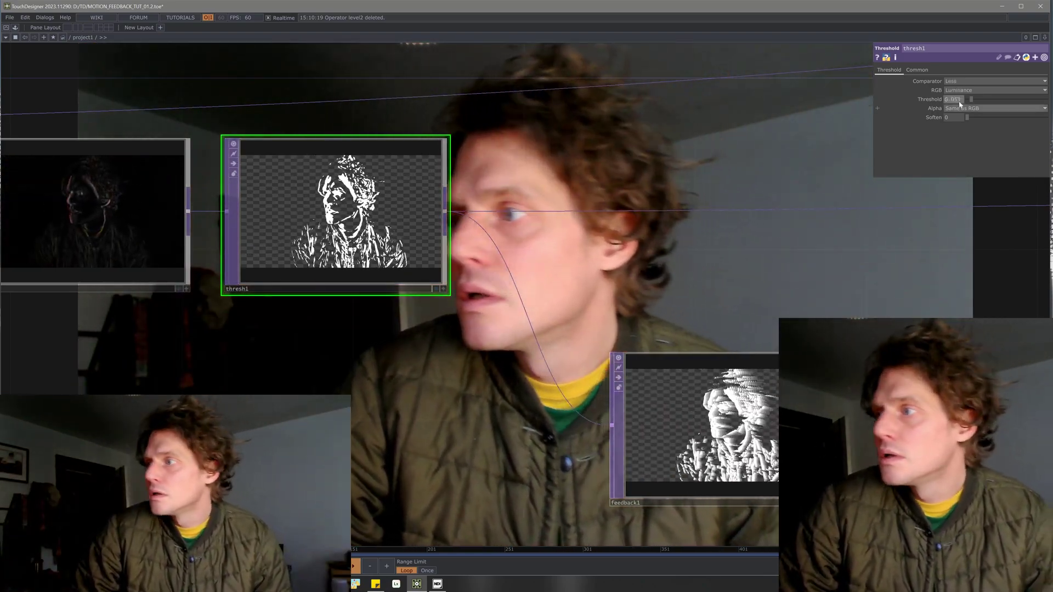
Compare comp2's feedback output with blur2 bypassed and with it active again
scroll(851, 296, down, 5)
drag(816, 303, 343, 244)
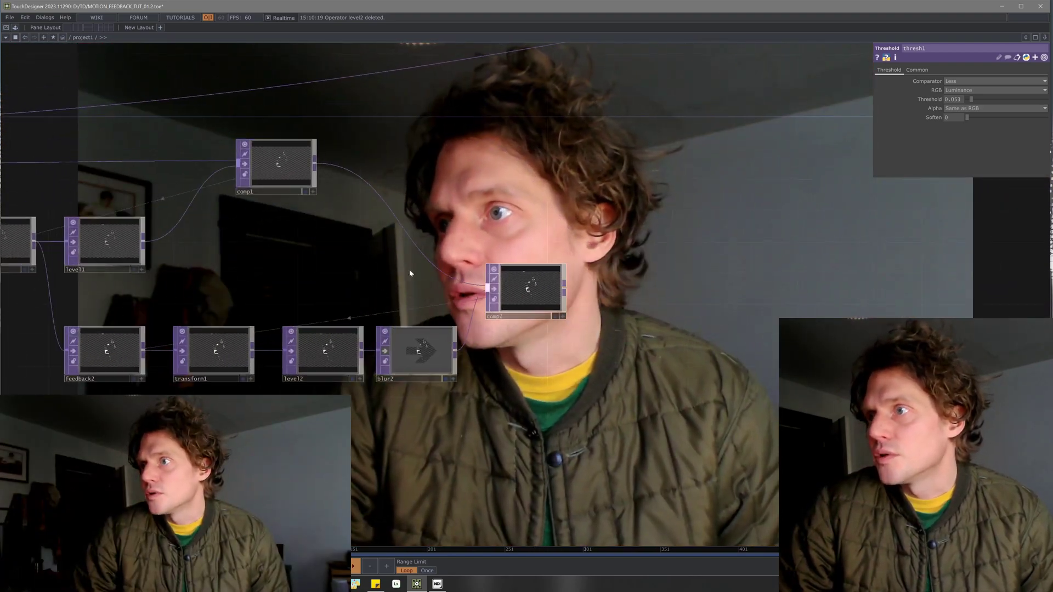
scroll(418, 274, up, 6)
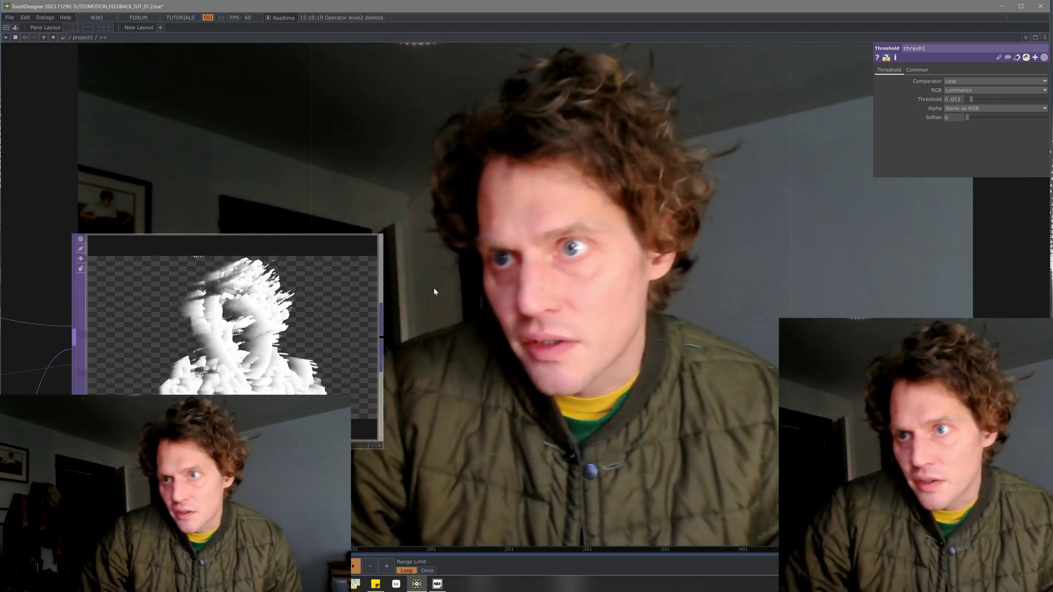
scroll(423, 293, down, 5)
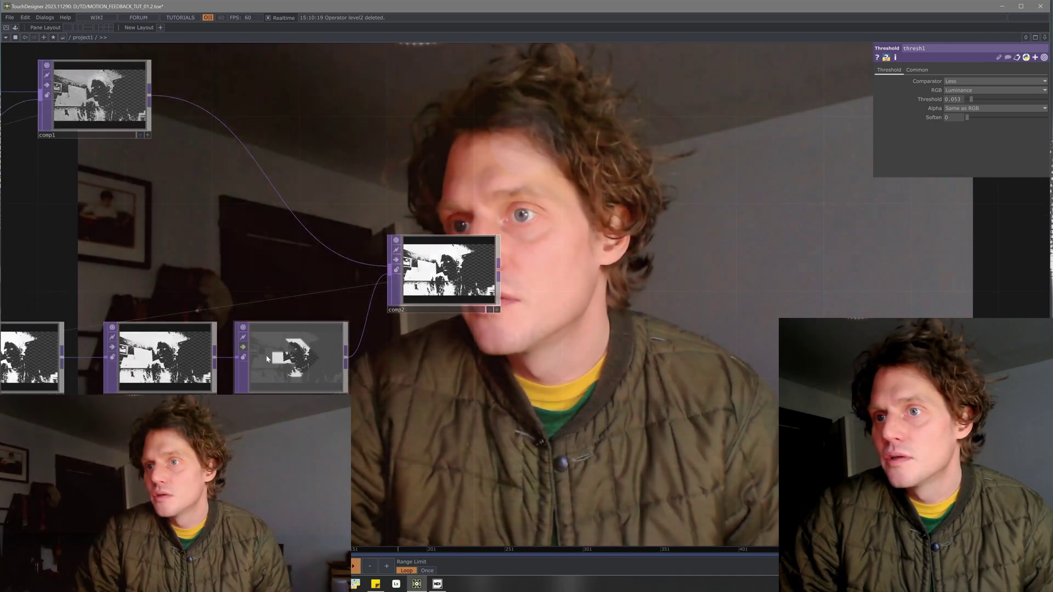
scroll(452, 371, up, 5)
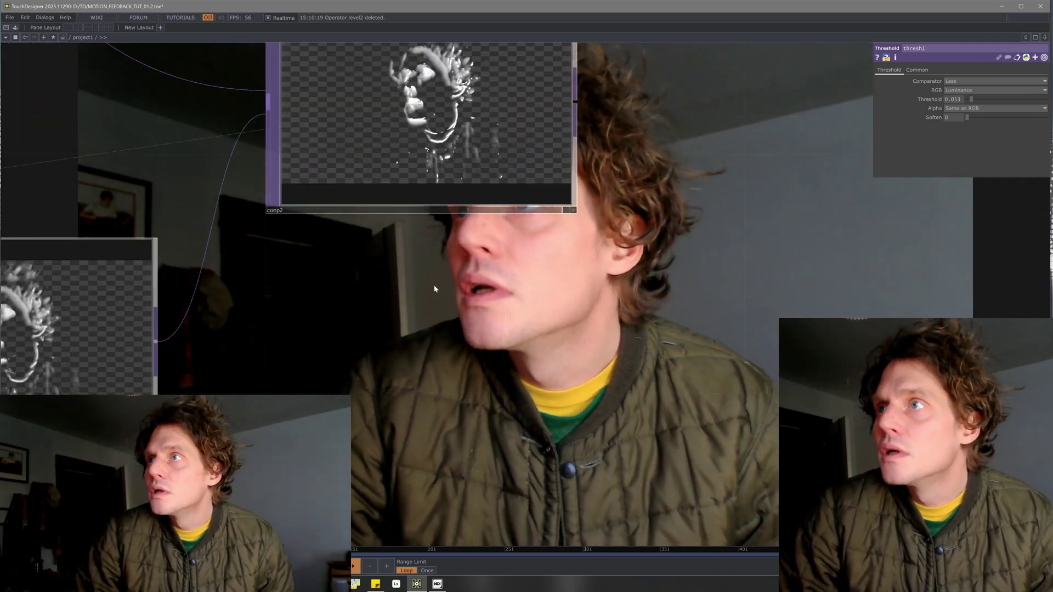
drag(433, 288, 436, 317)
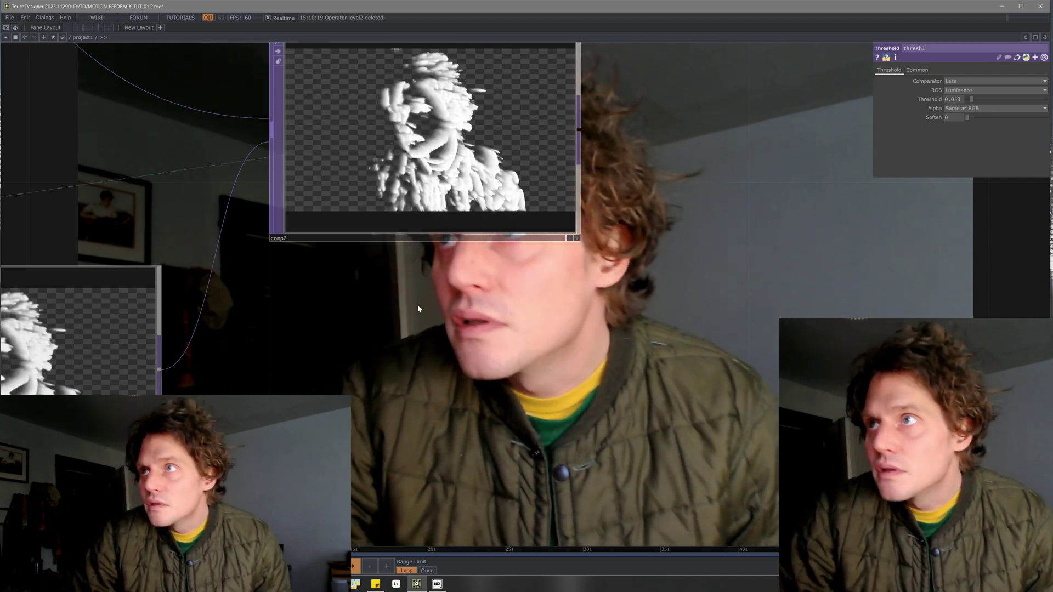
drag(352, 298, 430, 298)
scroll(432, 299, down, 4)
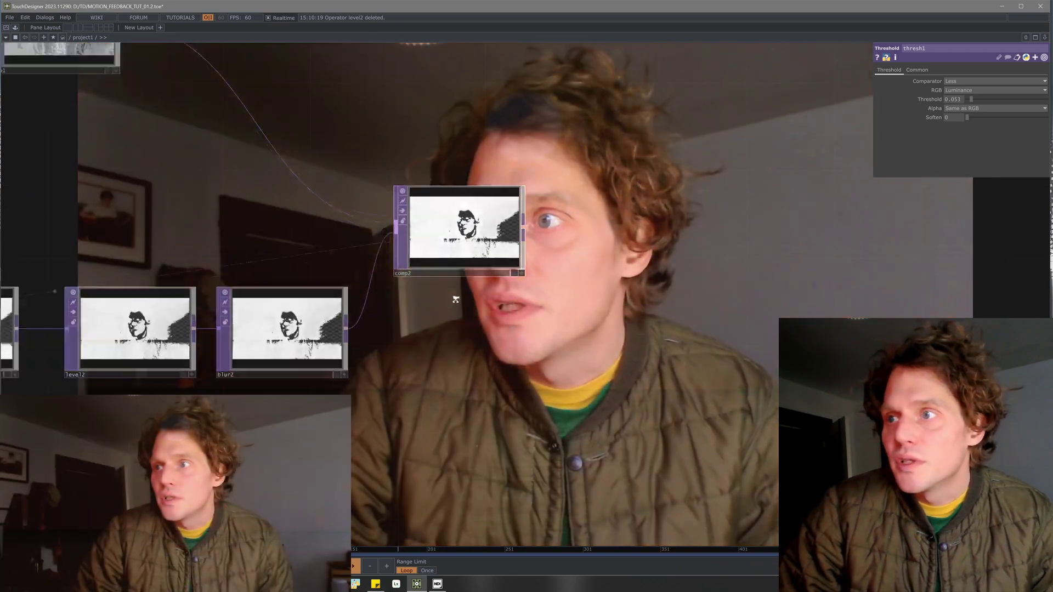
Add a Blur TOP after comp2 and set its Filter Size to 3
drag(529, 331, 392, 401)
scroll(422, 360, down, 4)
drag(521, 295, 445, 324)
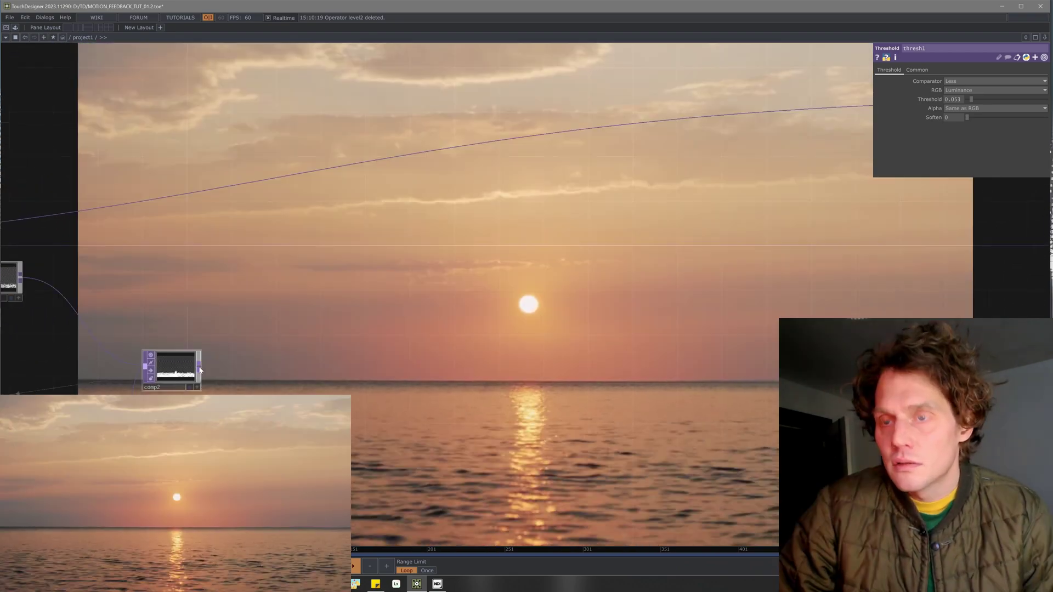
key(Tab)
text(b)
click(68, 307)
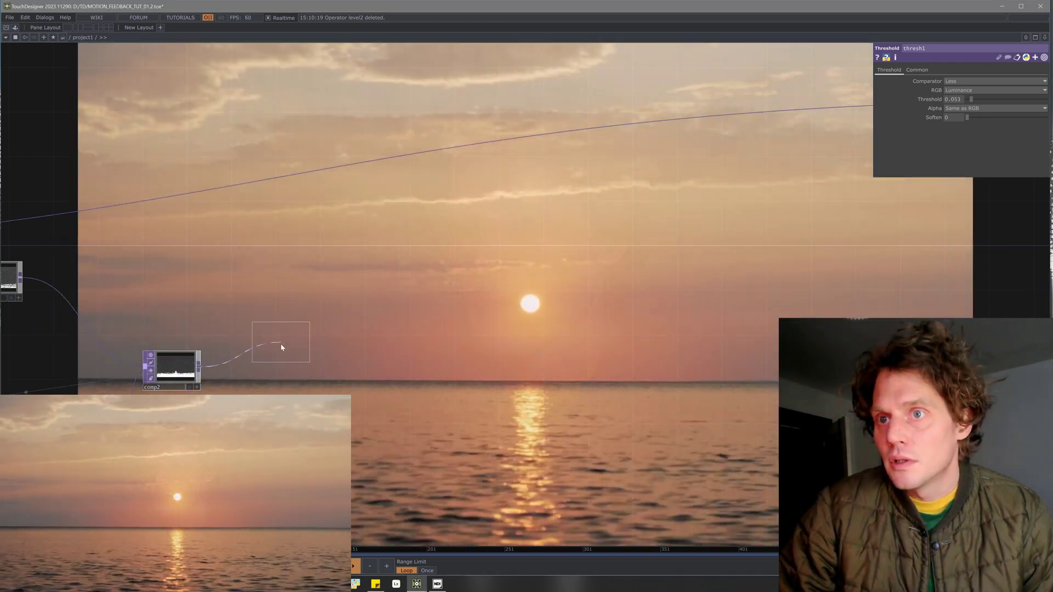
click(282, 371)
drag(282, 371, 260, 371)
drag(984, 119, 972, 119)
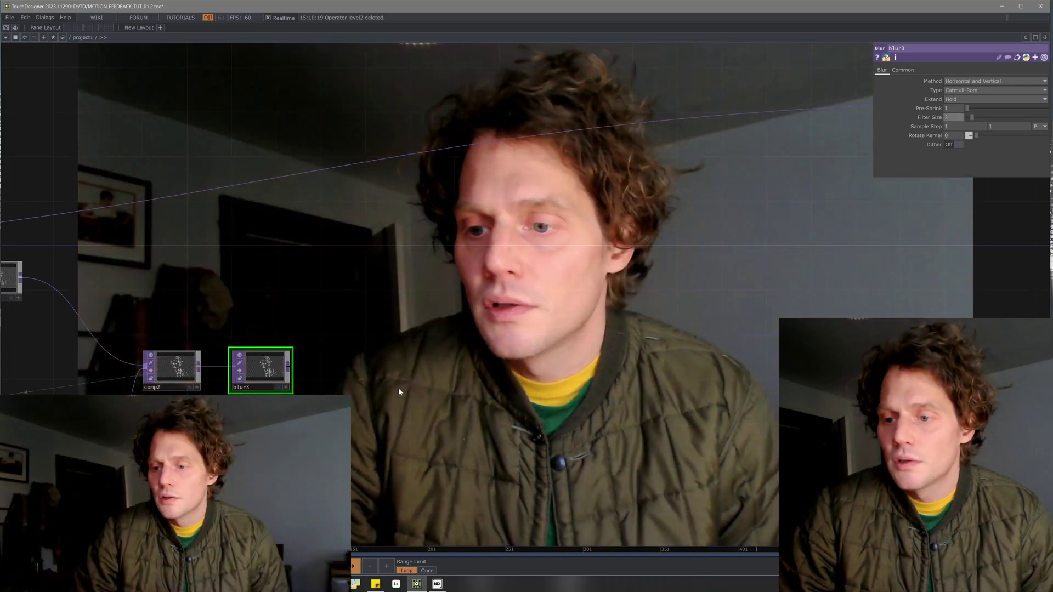
Insert a Null TOP into the wire that feeds the Syphon Spout Out operator
drag(341, 392, 327, 393)
scroll(281, 330, down, 2)
scroll(280, 328, up, 1)
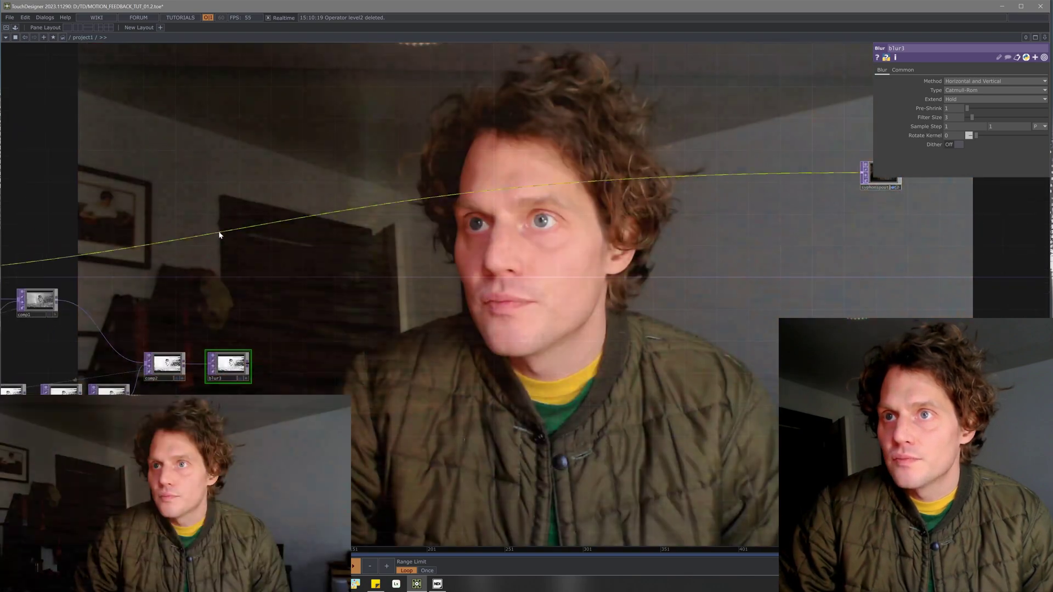
right_click(219, 235)
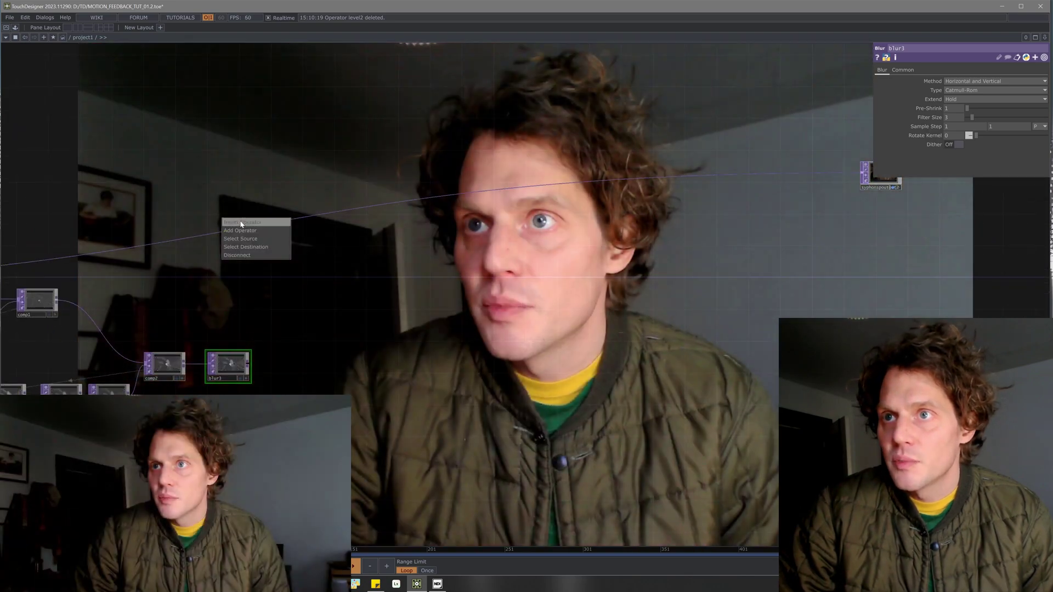
click(242, 222)
text(n)
click(223, 211)
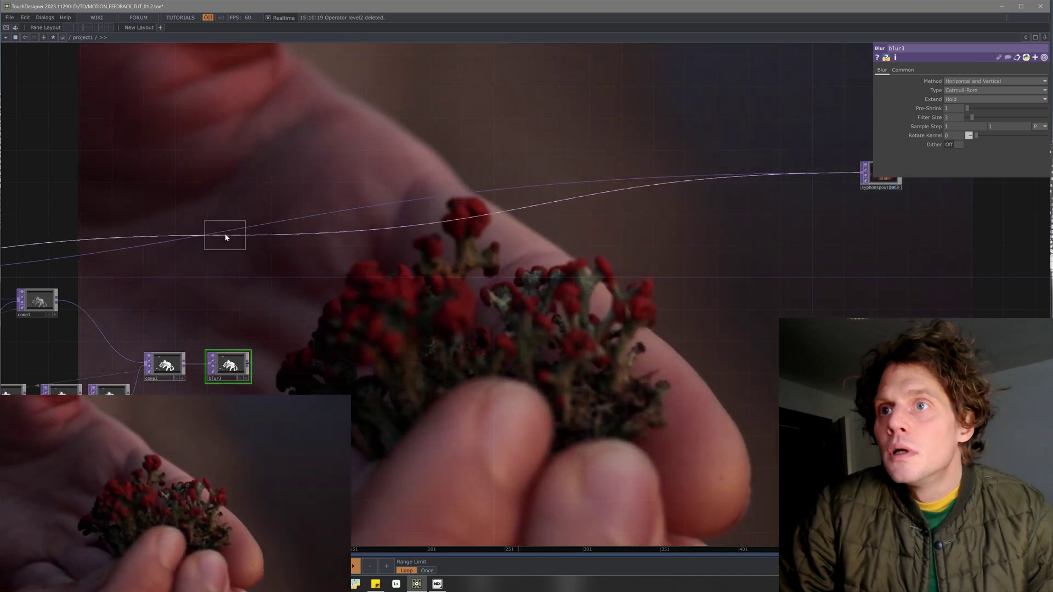
click(225, 238)
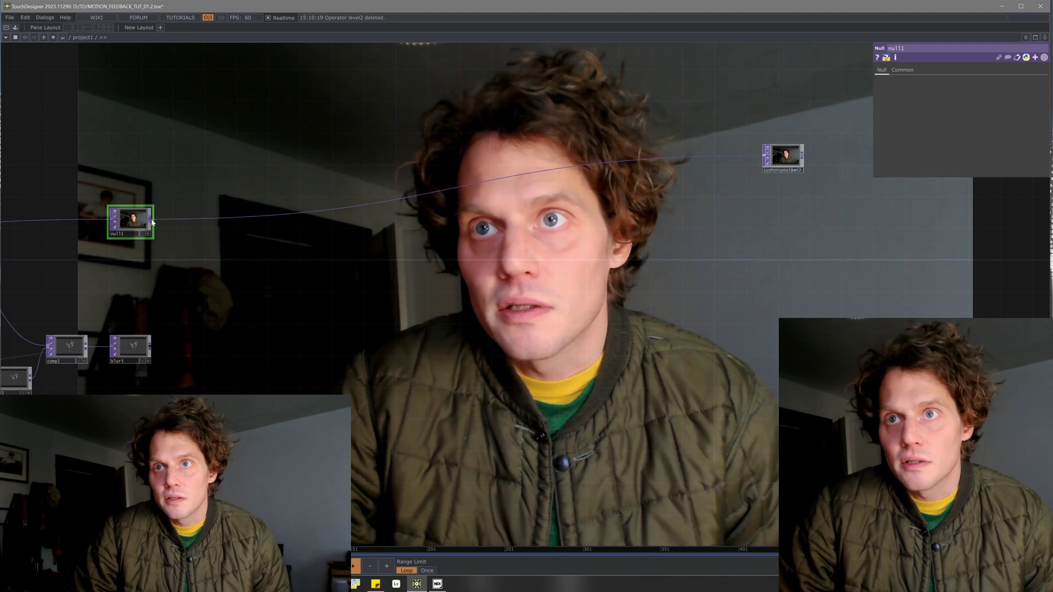
Add a Composite TOP after null1 with blur3 as its second input, using the Multiply operation
right_click(150, 219)
text(c)
click(28, 214)
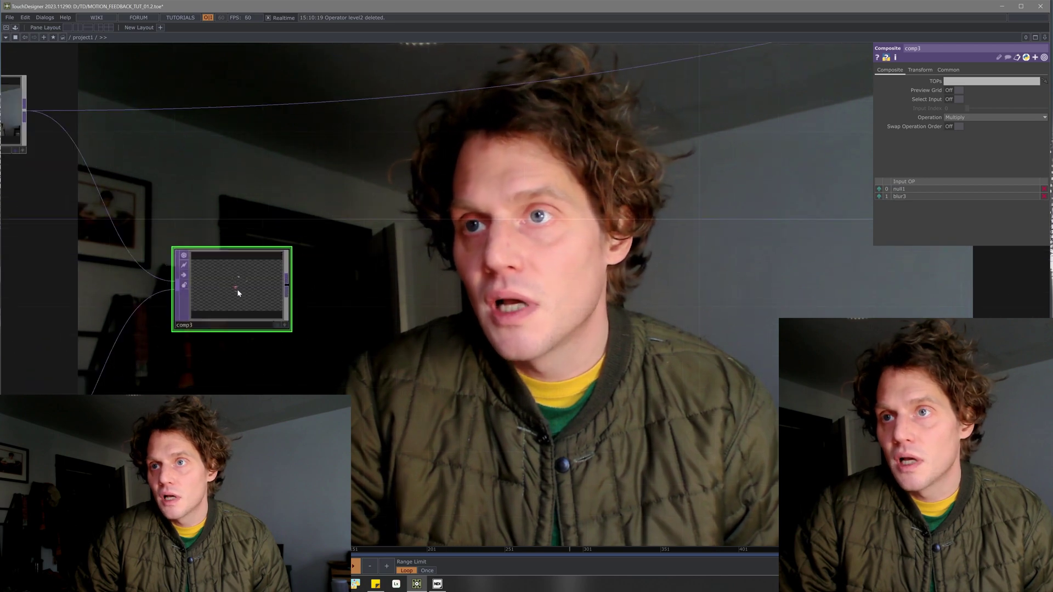
Set comp3's Operation to Xor
scroll(235, 288, up, 6)
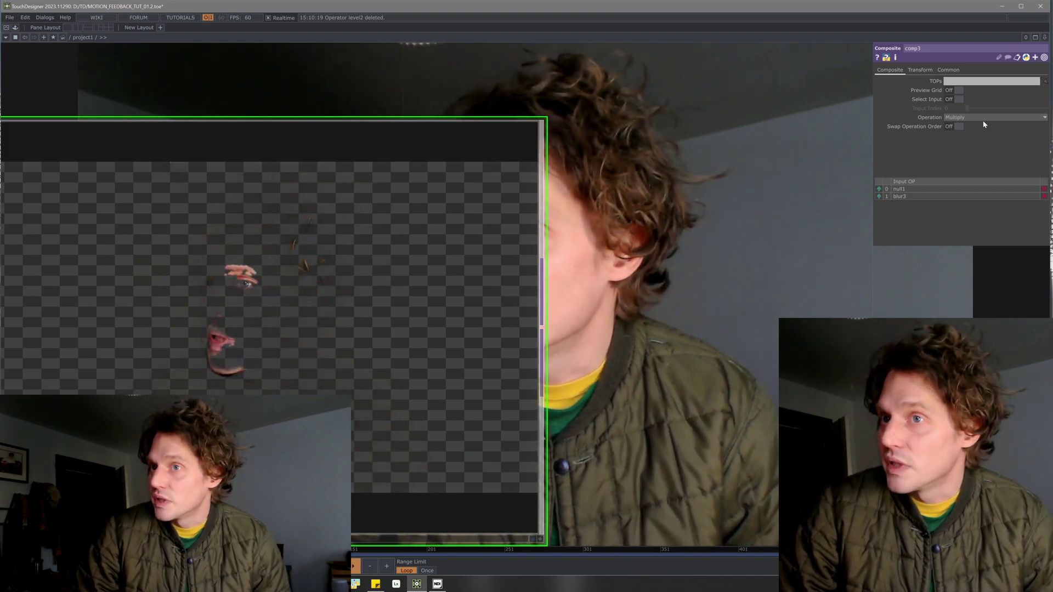
scroll(733, 258, down, 4)
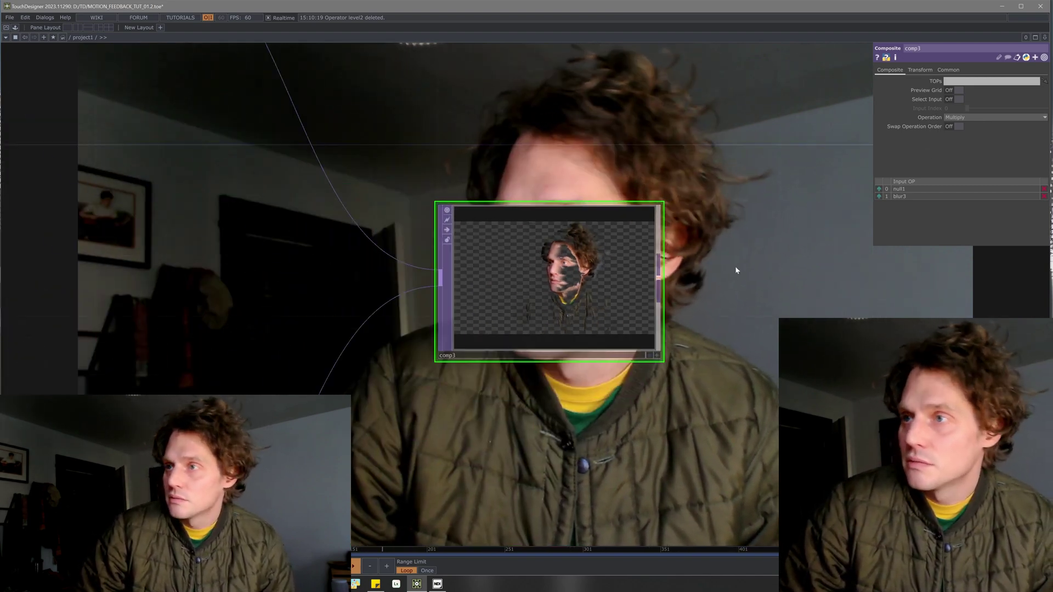
scroll(765, 291, up, 4)
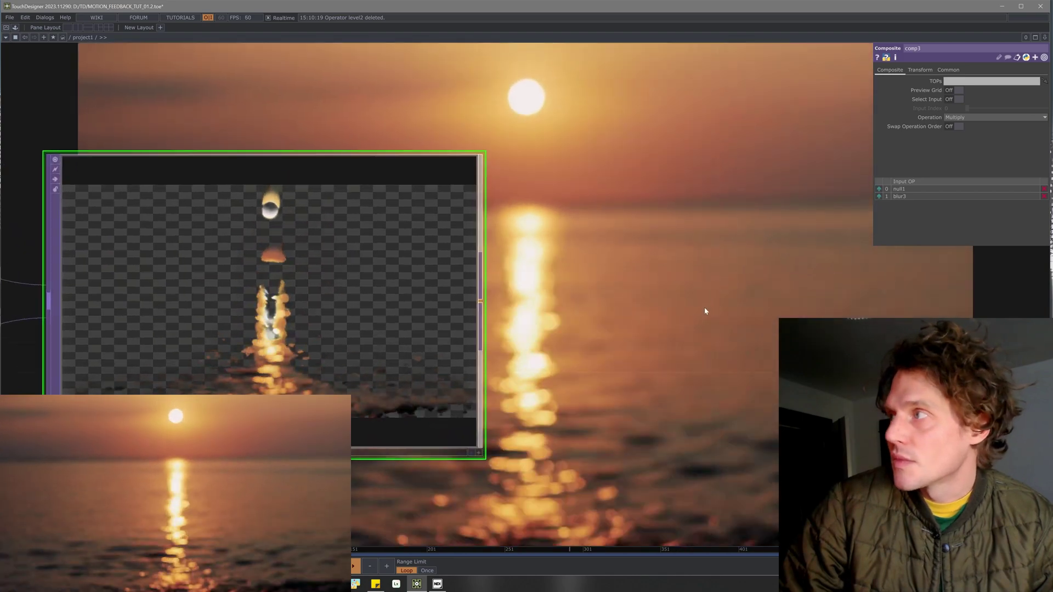
scroll(706, 307, down, 2)
scroll(710, 290, up, 2)
drag(636, 239, 752, 204)
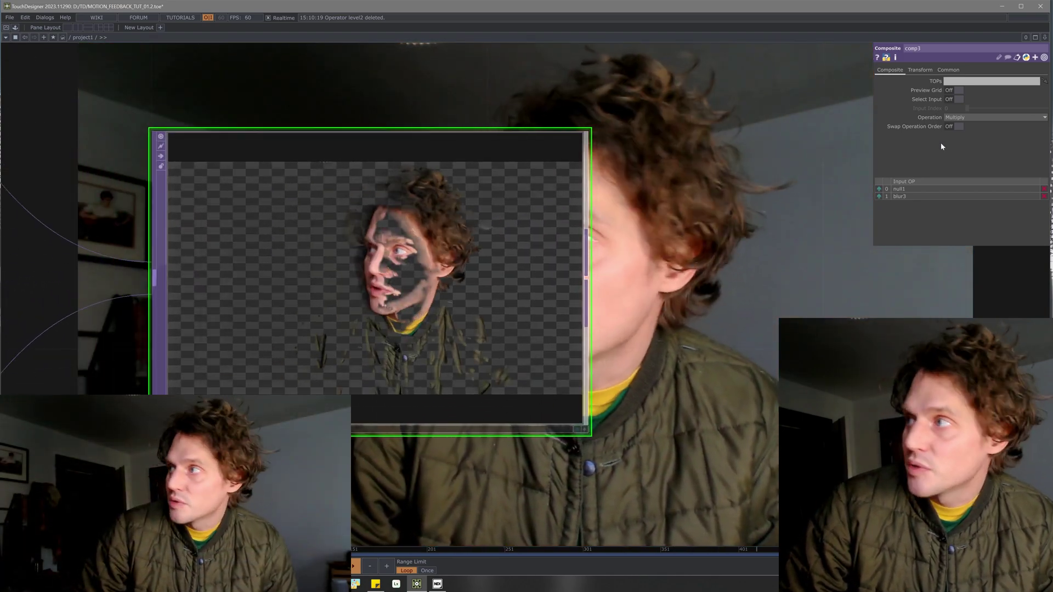
click(1001, 118)
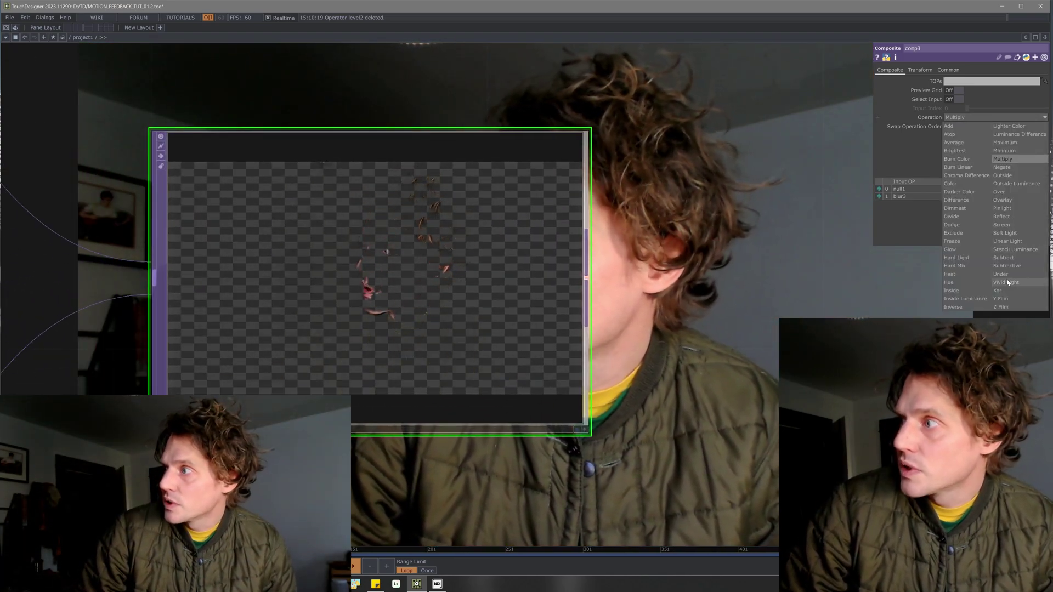
click(998, 291)
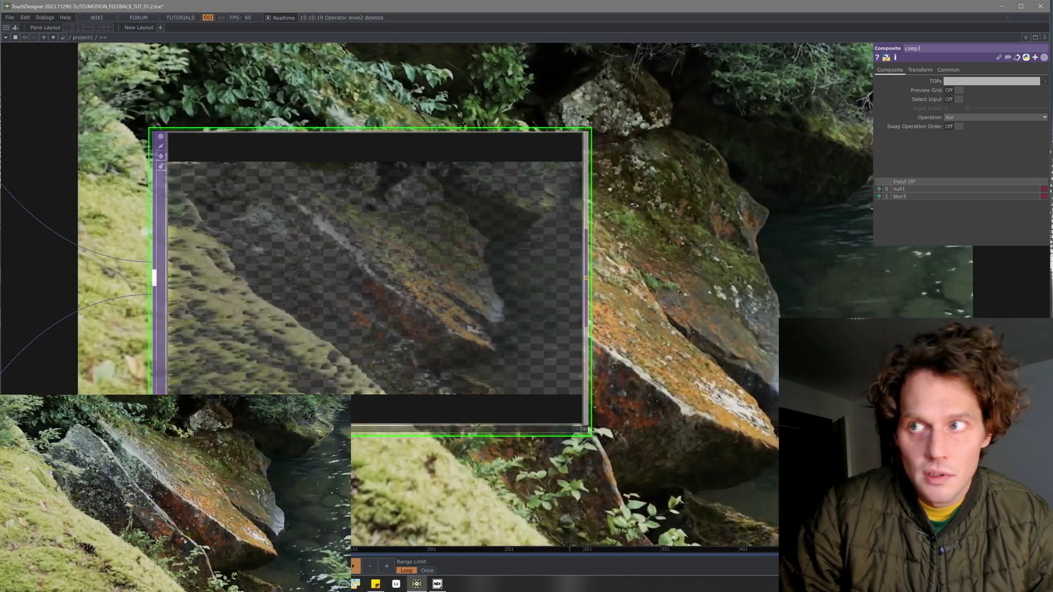
Add a Feedback TOP after comp3, placed just below and beside it
scroll(793, 327, down, 5)
scroll(789, 324, down, 2)
drag(789, 325, 516, 317)
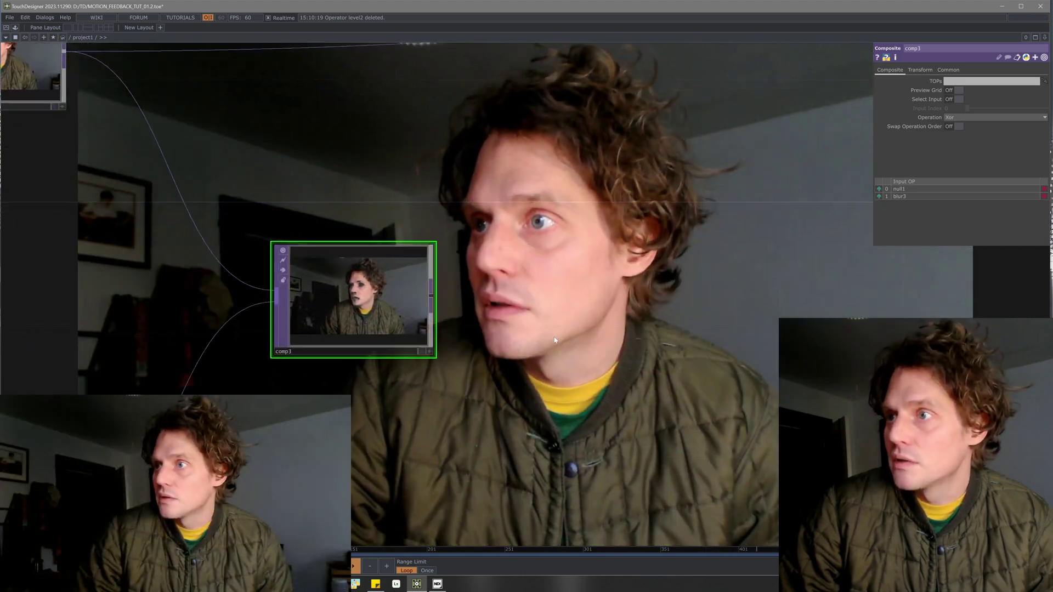
scroll(551, 330, down, 5)
drag(699, 328, 508, 321)
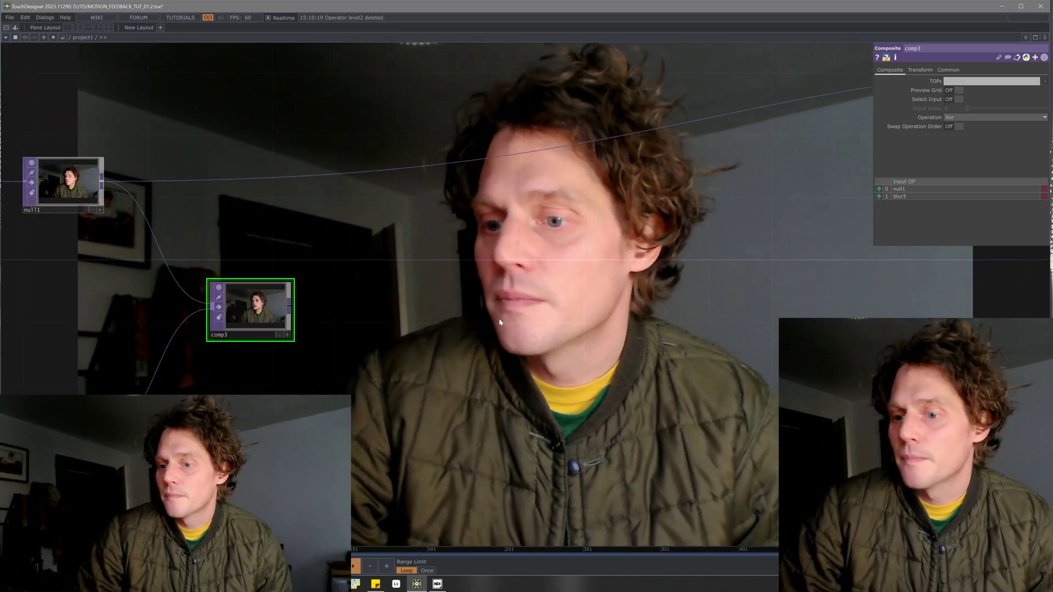
scroll(507, 324, up, 3)
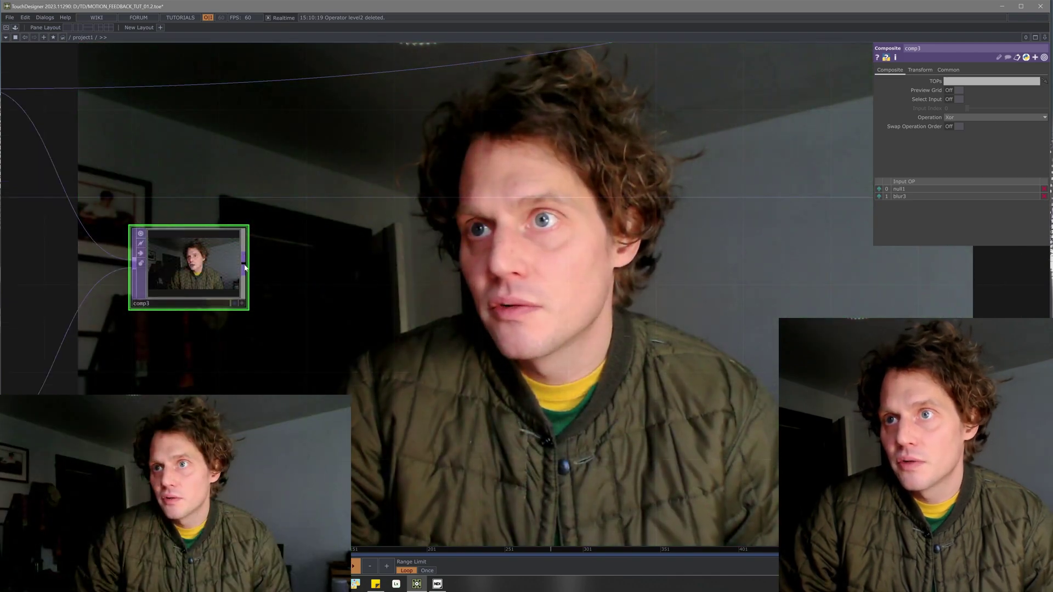
right_click(245, 267)
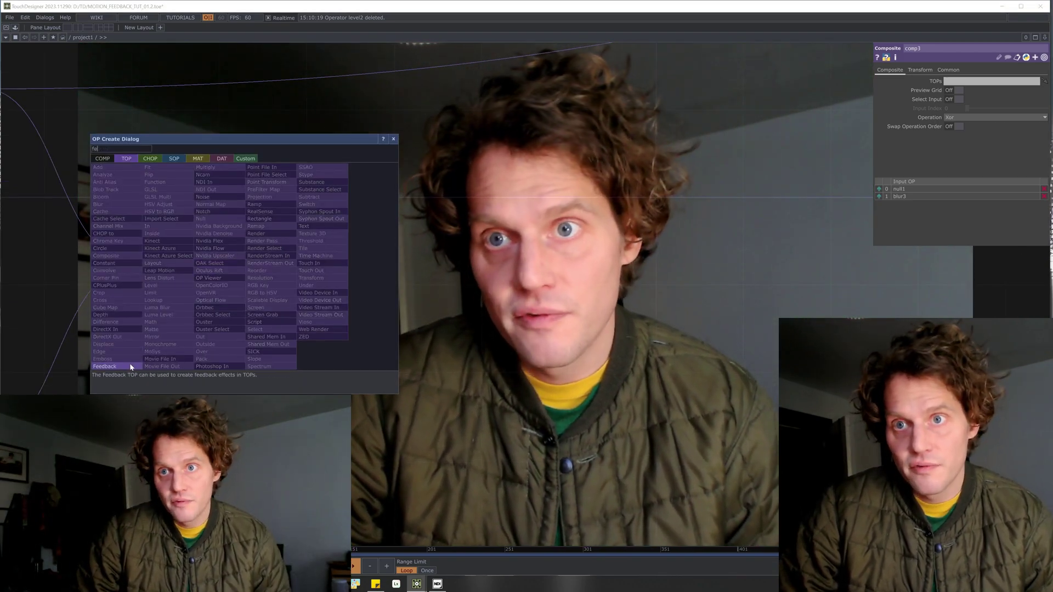
click(131, 367)
click(329, 370)
Add a Transform TOP after feedback3 and an HSV Adjust TOP after the transform
drag(455, 390, 265, 372)
scroll(264, 371, up, 2)
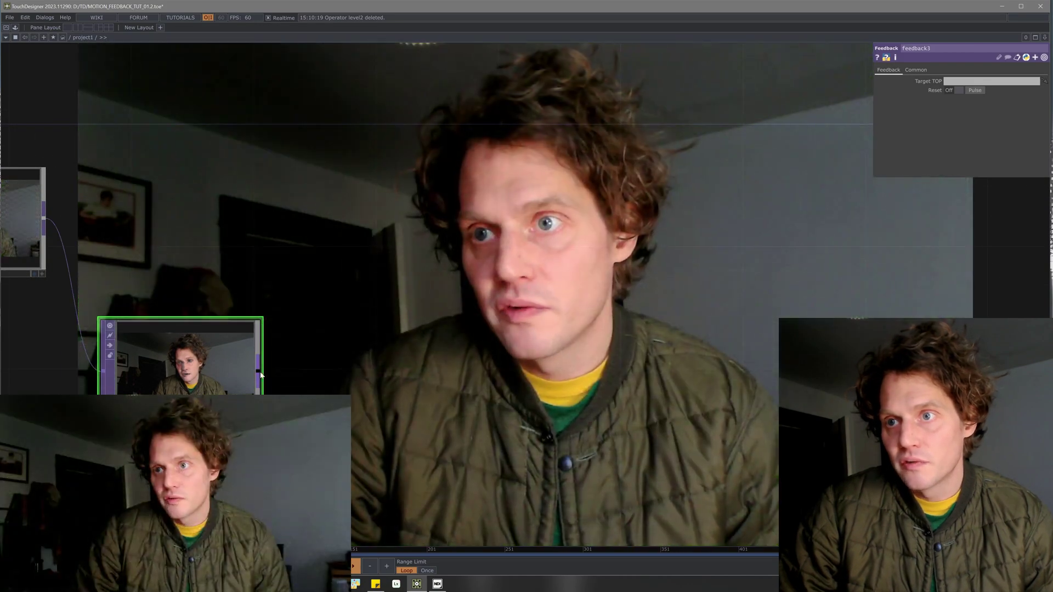
right_click(262, 375)
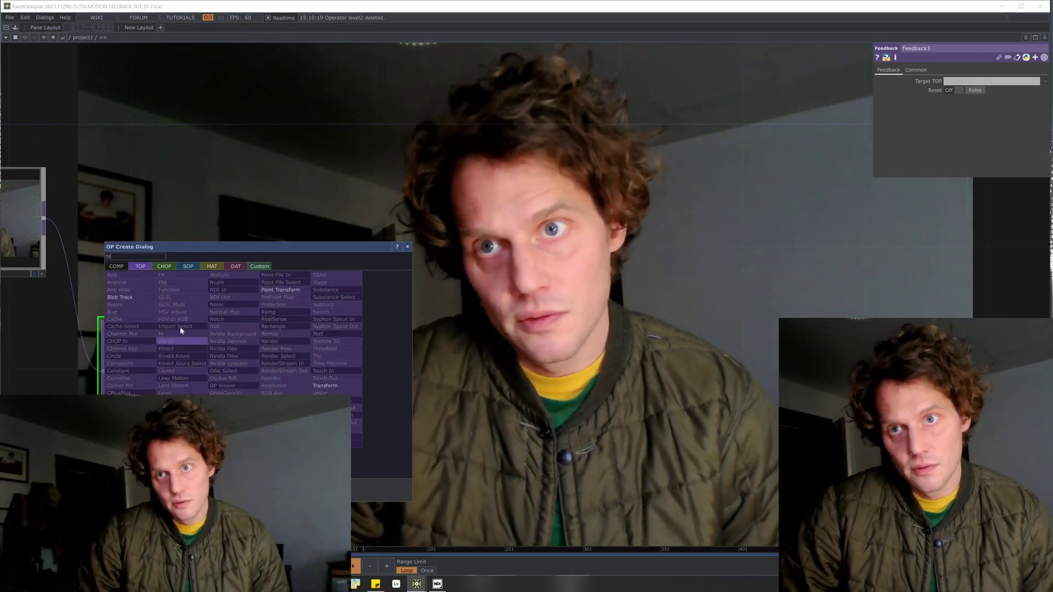
click(325, 387)
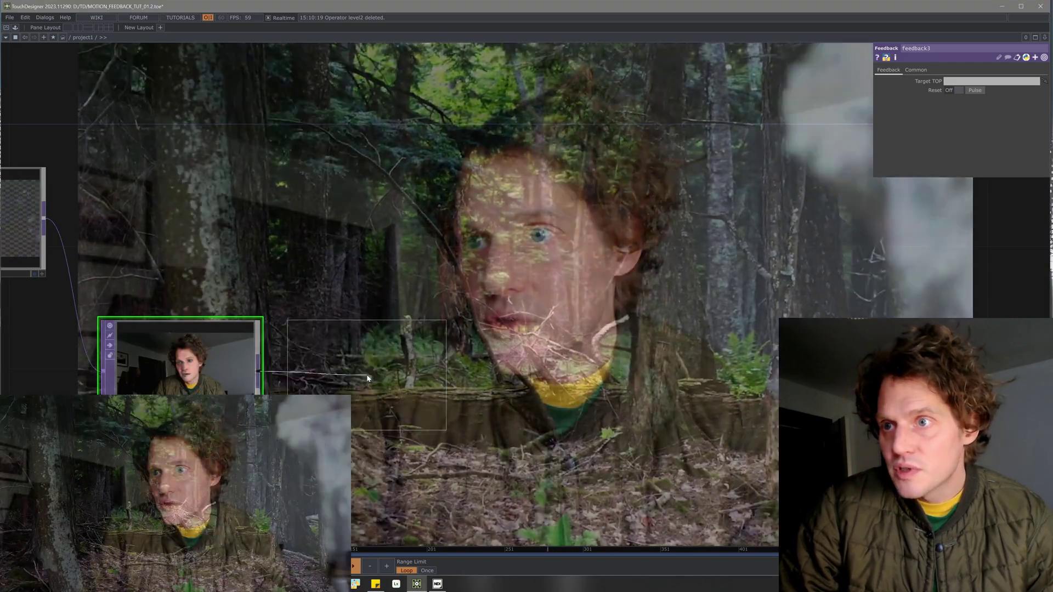
click(367, 376)
drag(482, 380, 377, 380)
right_click(338, 375)
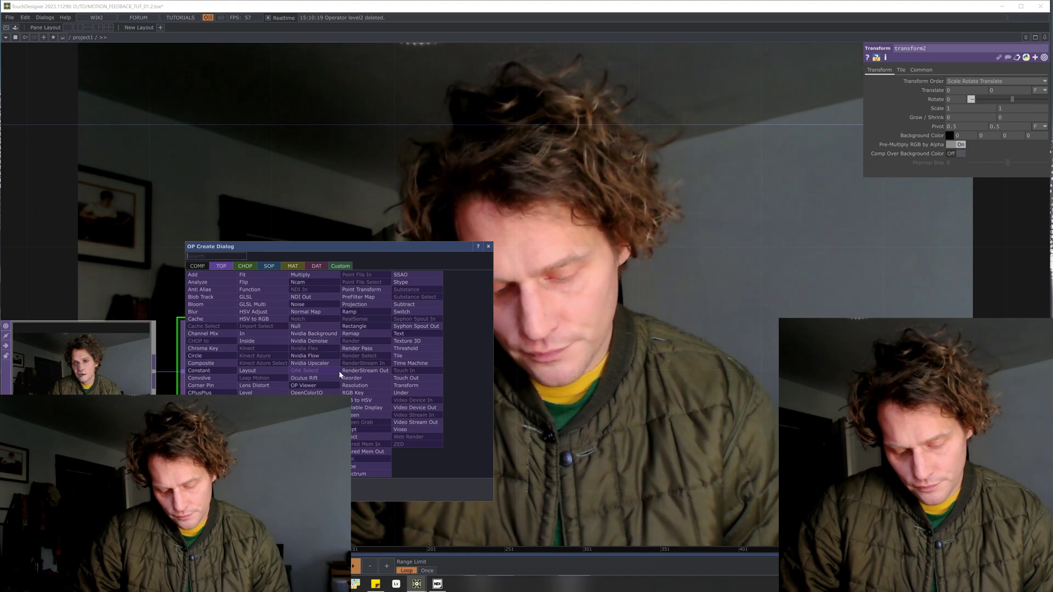
click(263, 311)
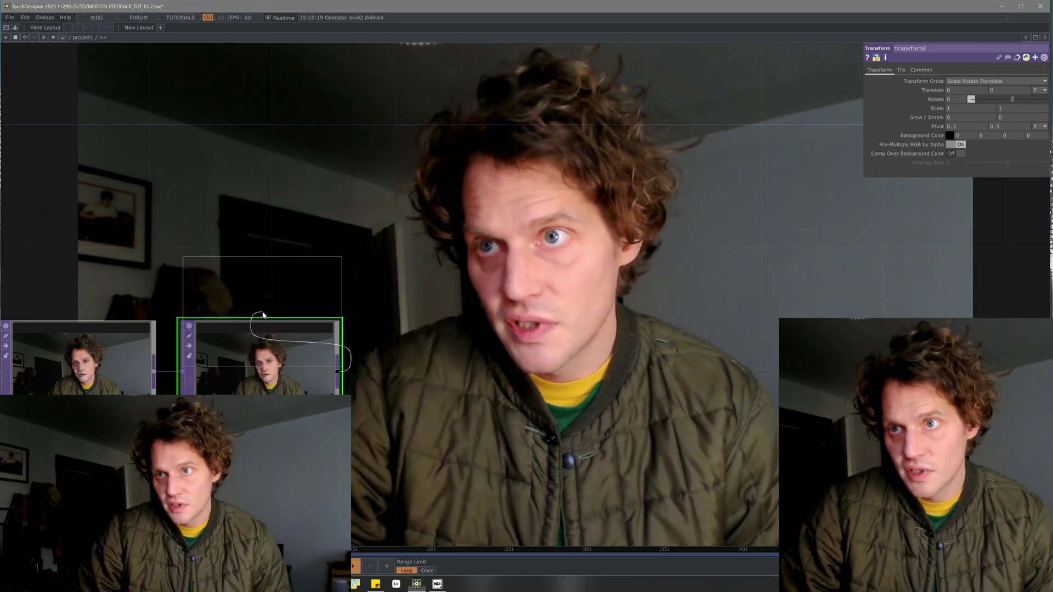
click(440, 374)
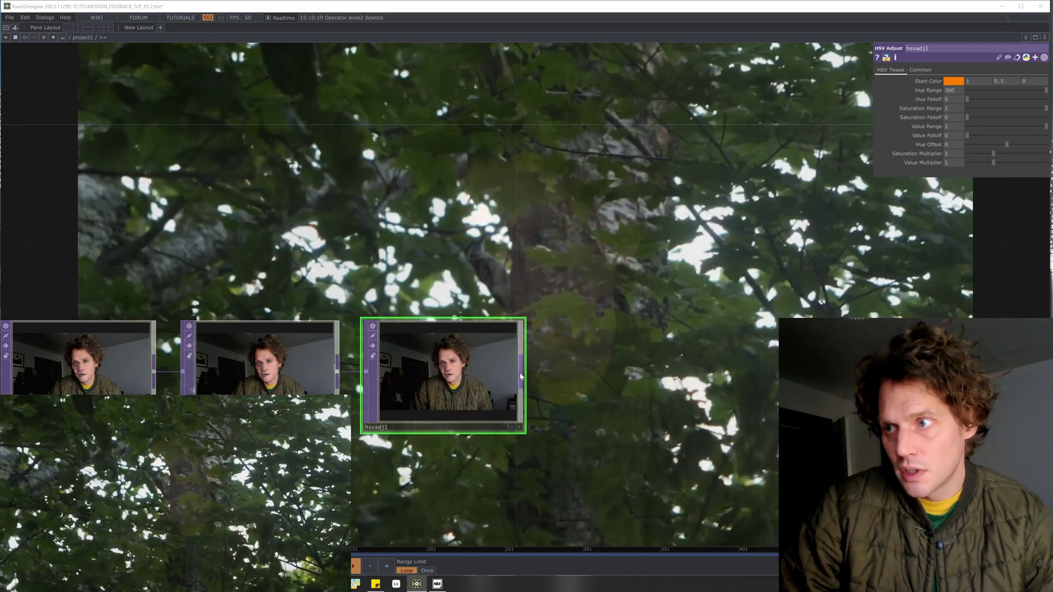
Add a Level TOP after hsvadj1
right_click(520, 376)
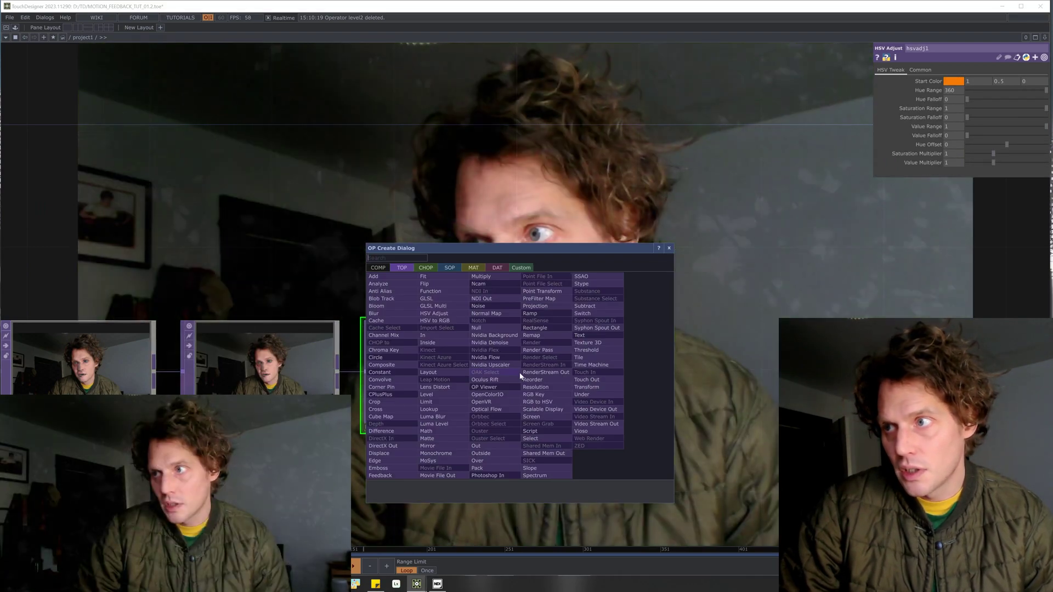
text(l)
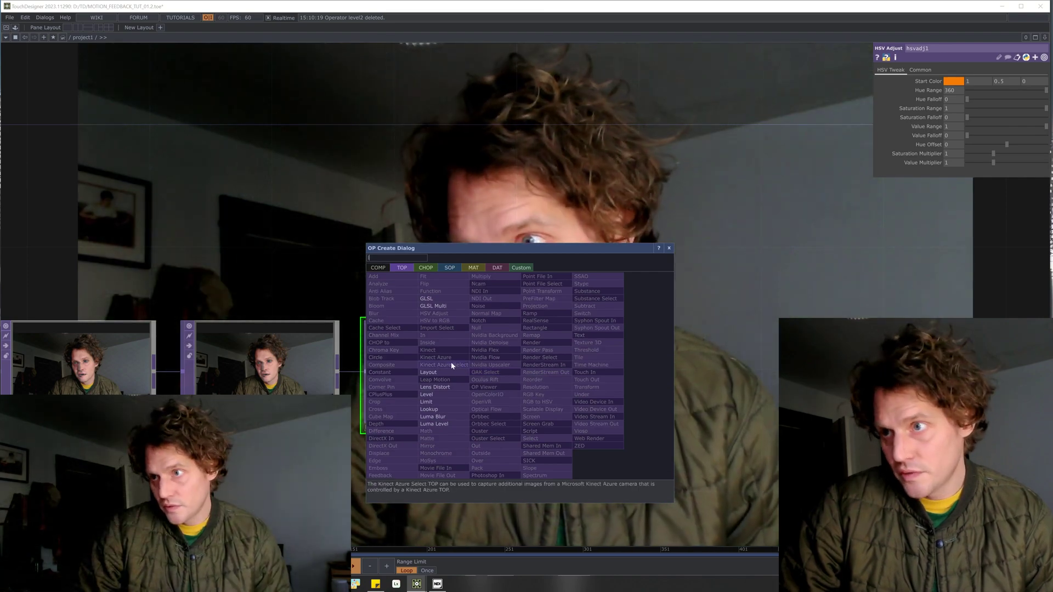
click(445, 396)
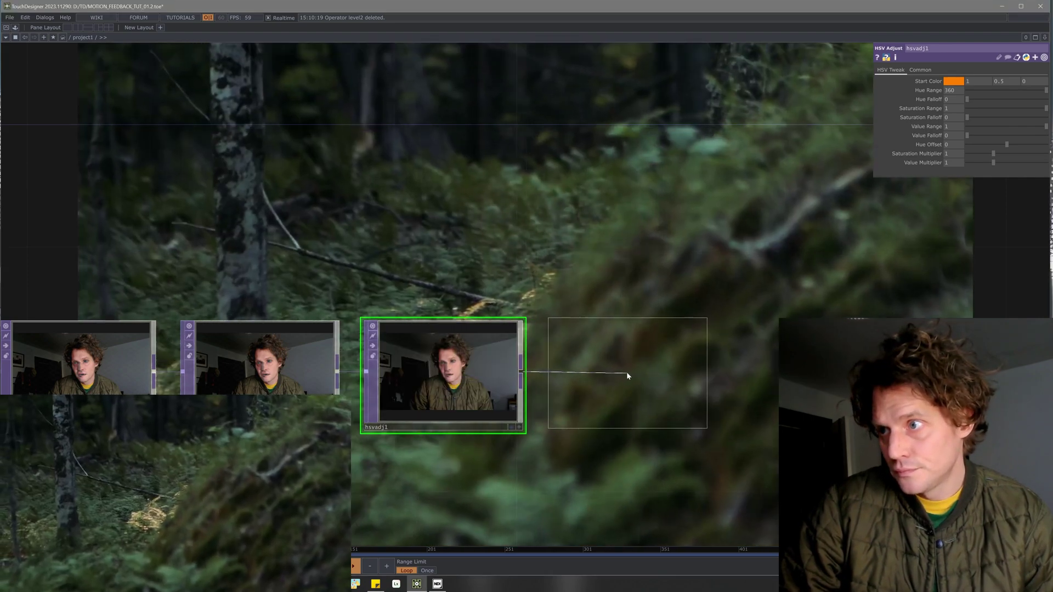
click(623, 372)
Add a Composite TOP after comp3 with level3 as its second input, using the Over operation
scroll(695, 364, down, 5)
drag(755, 365, 698, 364)
right_click(170, 315)
text(c)
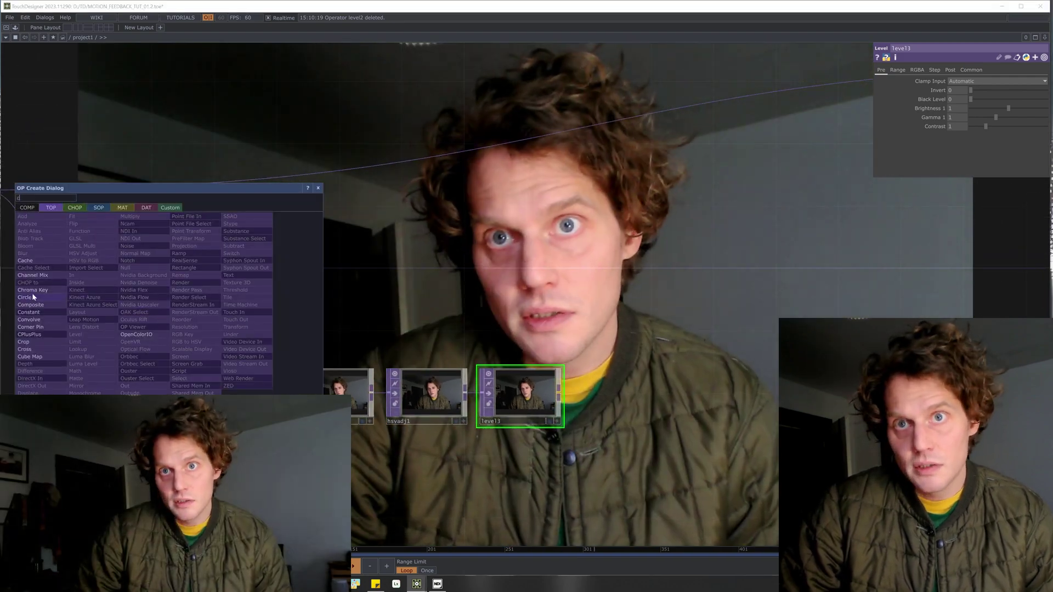
click(40, 305)
click(628, 315)
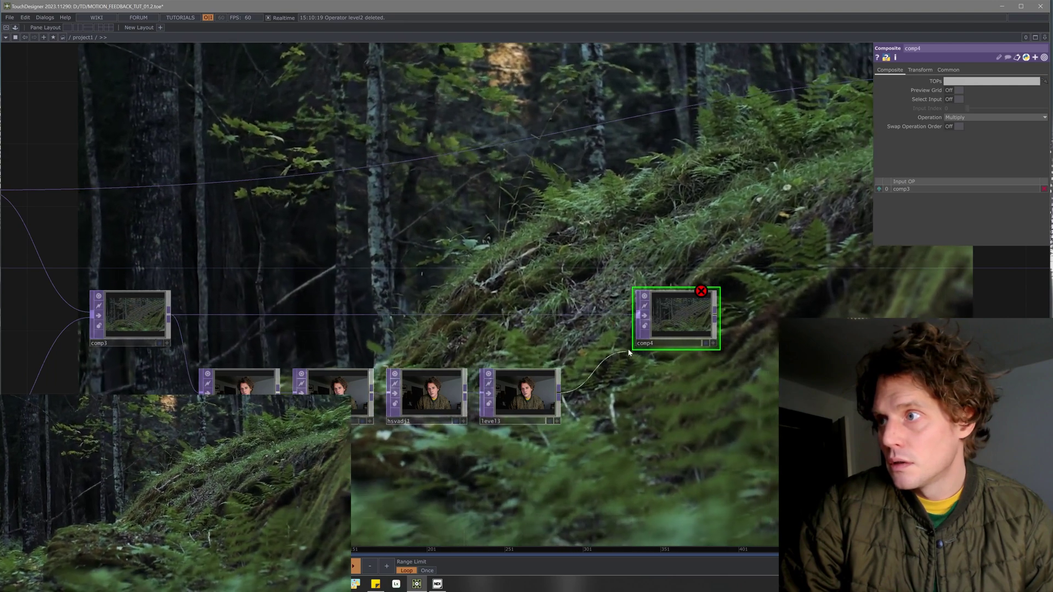
drag(559, 394, 638, 341)
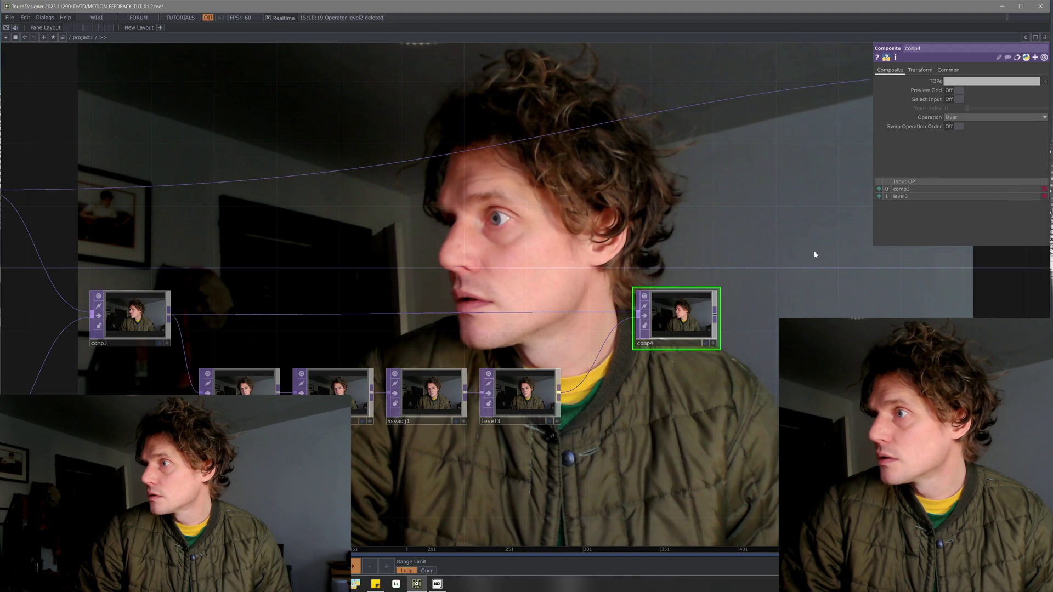
Set feedback3's Target TOP to comp4 to close the third feedback loop
scroll(690, 334, up, 5)
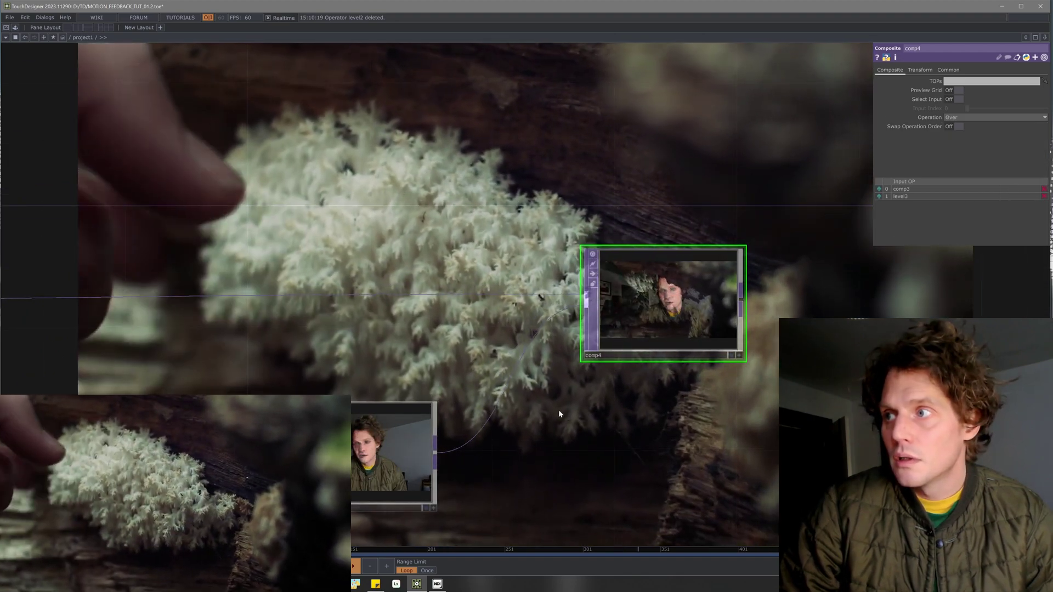
drag(558, 409, 649, 383)
scroll(710, 345, down, 4)
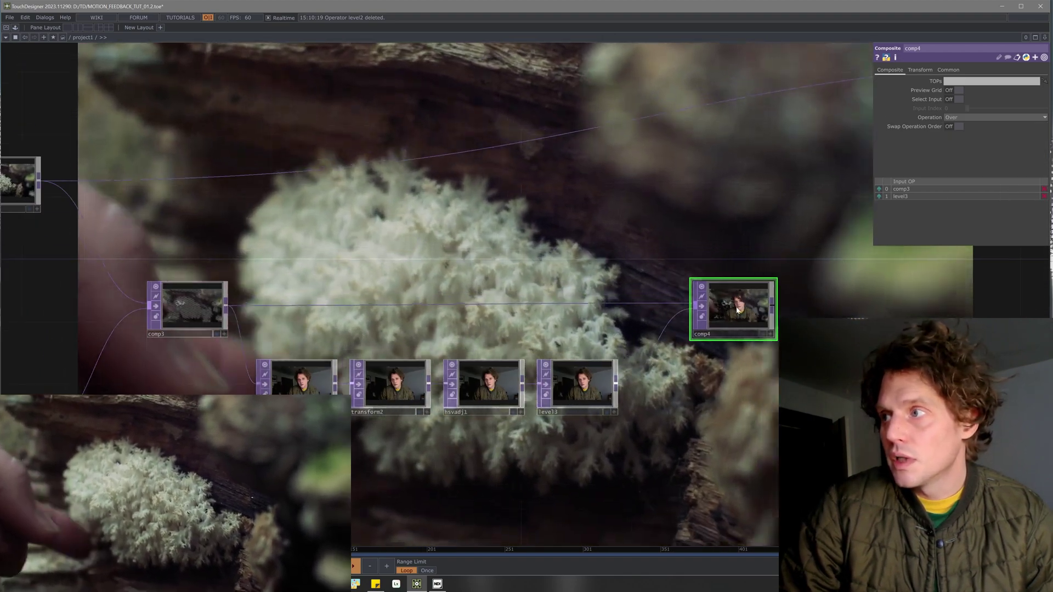
drag(738, 310, 566, 325)
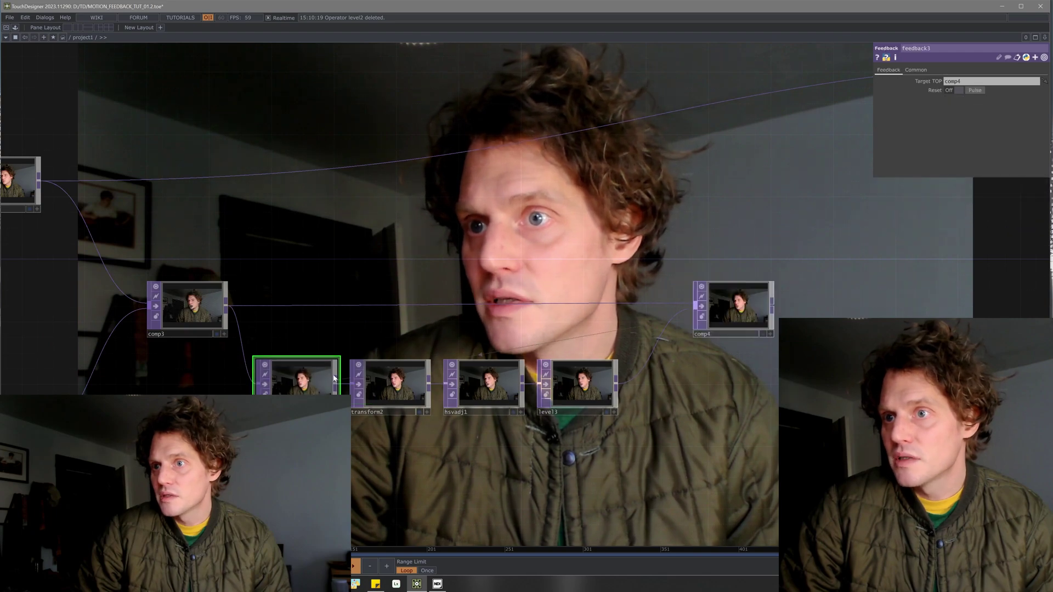
Set transform2's Rotate to 0.5 and feed comp4 into the Syphon Spout Out operator, placing it in line with comp4
scroll(736, 348, up, 6)
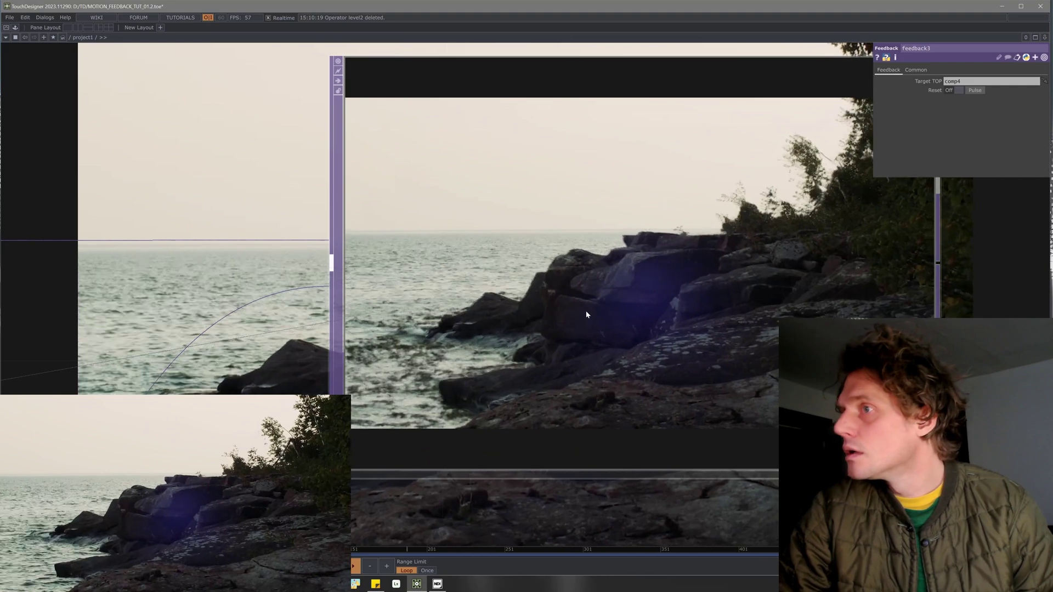
scroll(585, 311, down, 2)
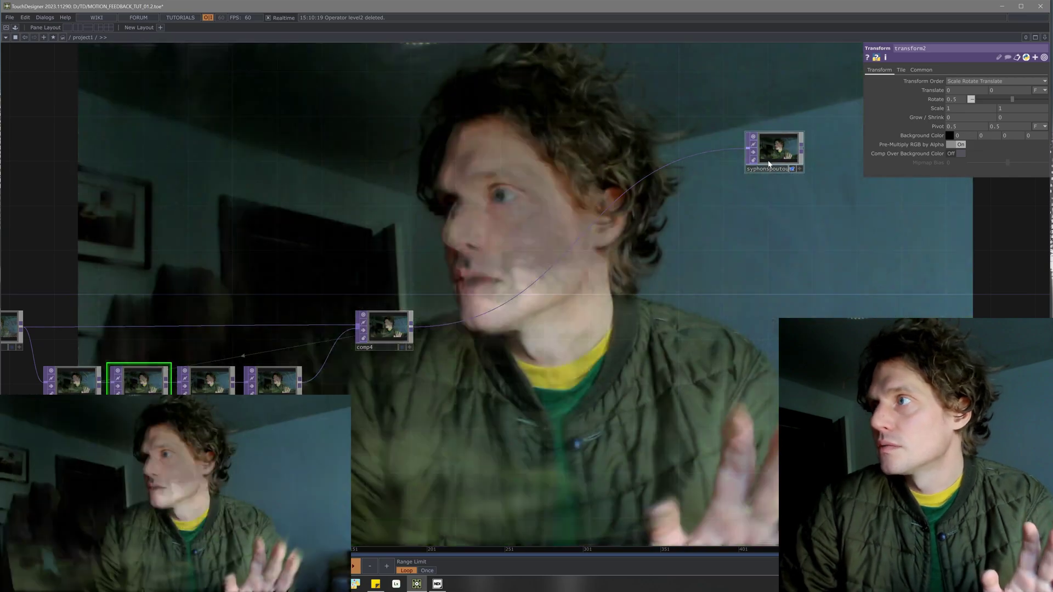
drag(746, 170, 735, 283)
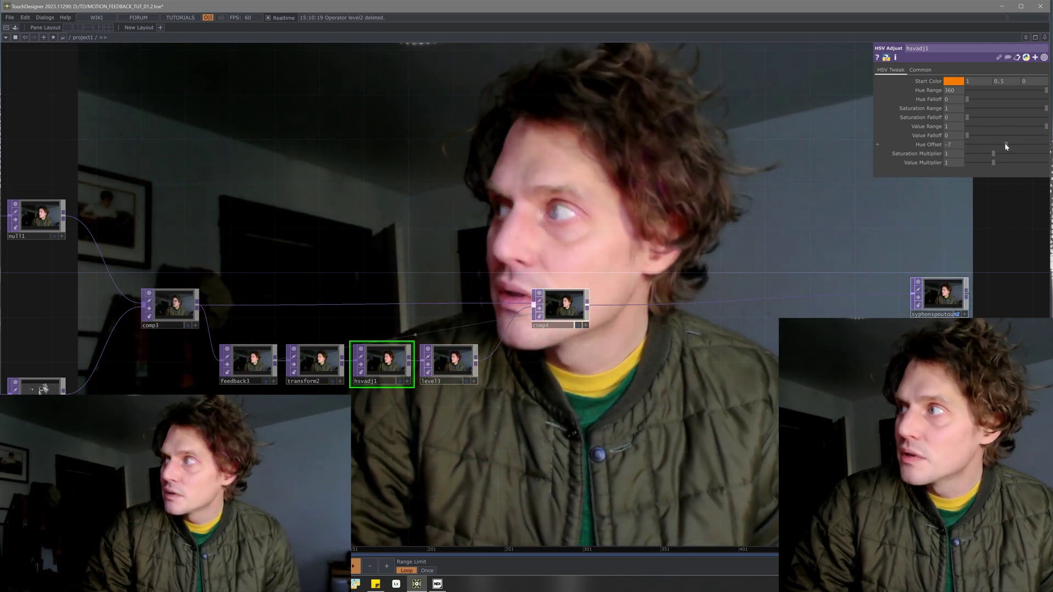
Shift hsvadj1's Hue Offset to a small negative value
click(1006, 146)
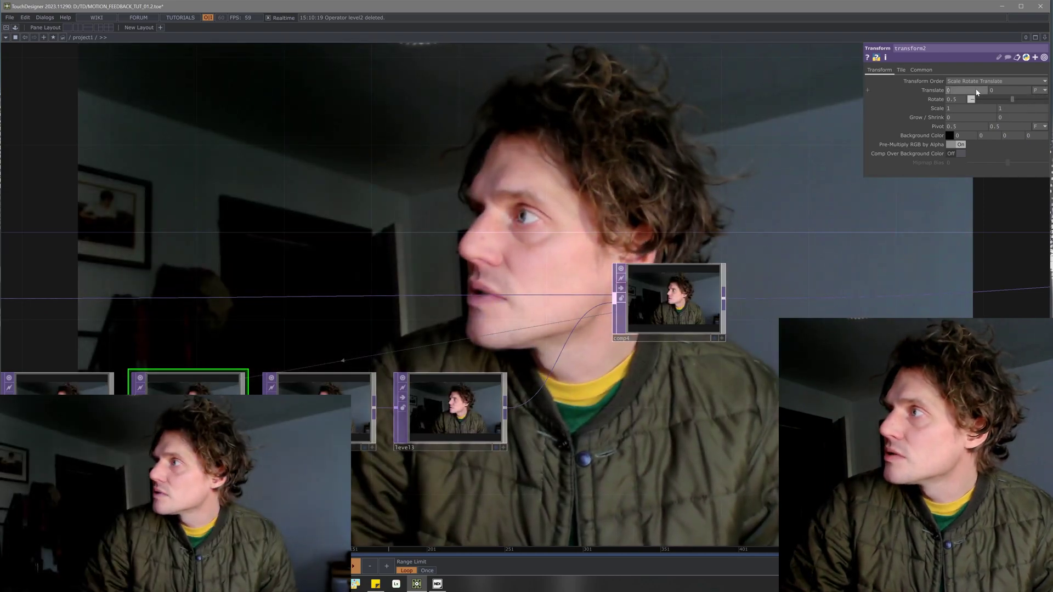
Set transform2's Rotate to 0 and its Translate to 2, 2
middle_drag(974, 74, 976, 79)
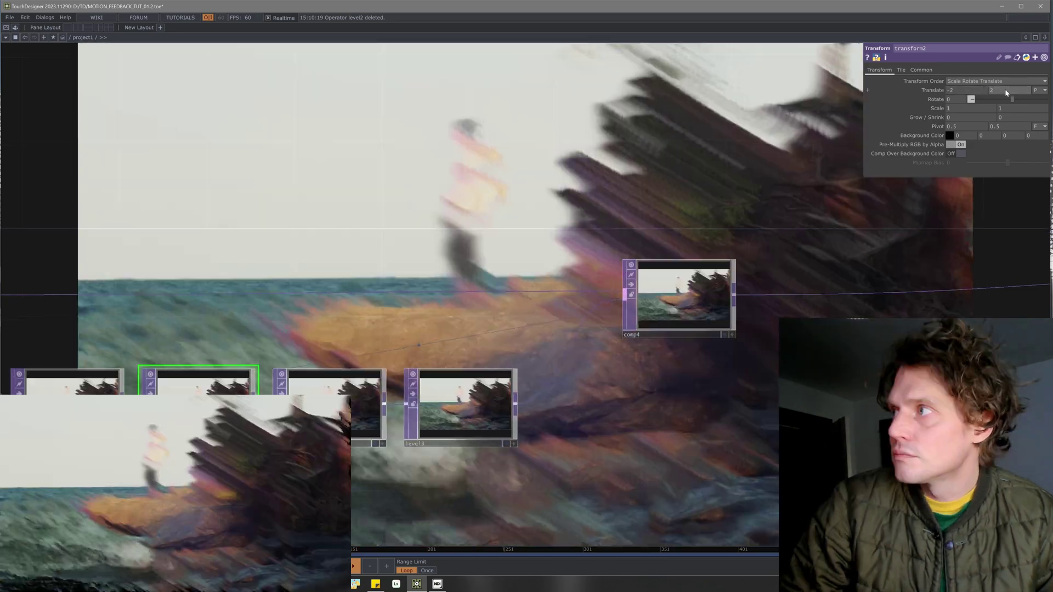
drag(960, 91, 945, 92)
text(2)
key(Return)
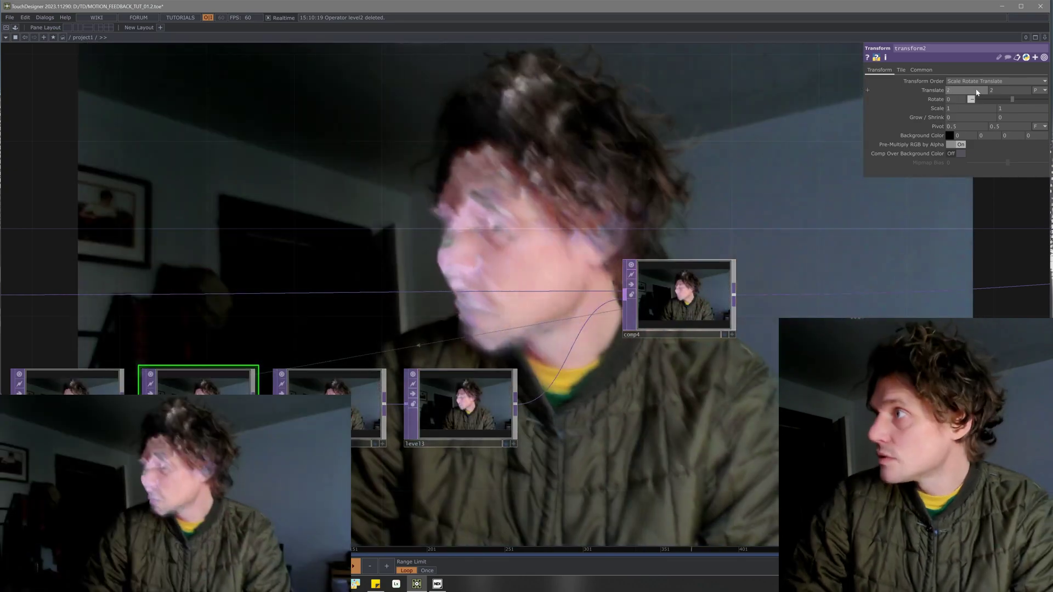
Set transform2's vertical Translate to -2 and its tile Extend mode to Mirror
click(990, 91)
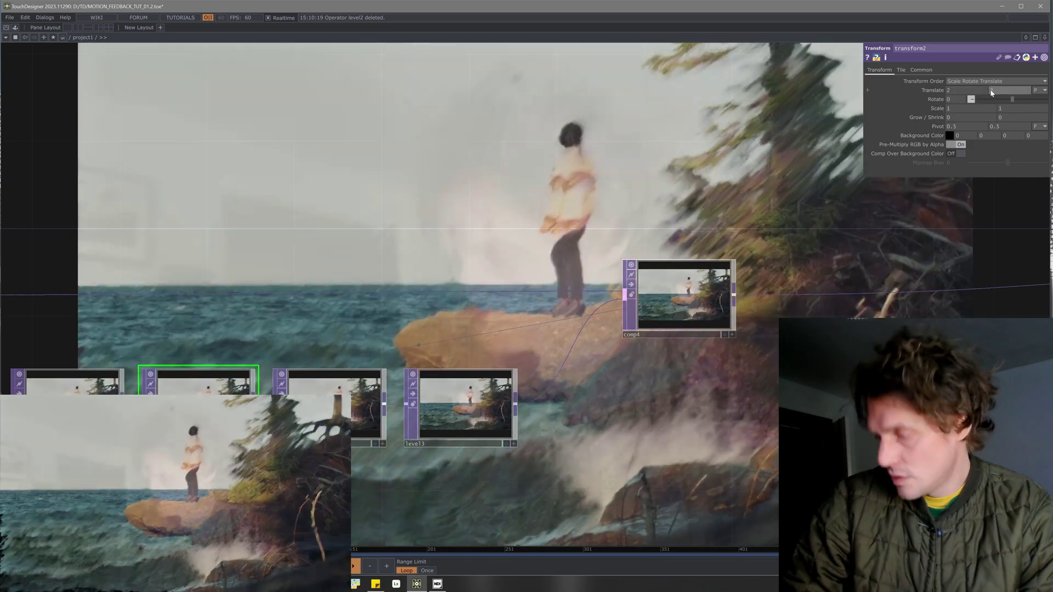
text(-)
key(Return)
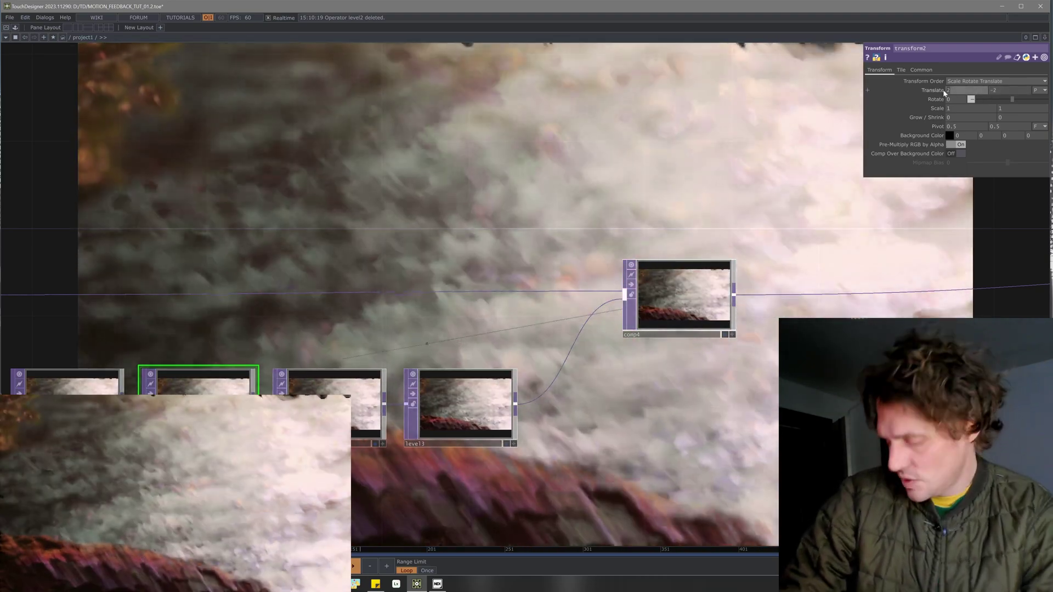
drag(947, 92, 931, 112)
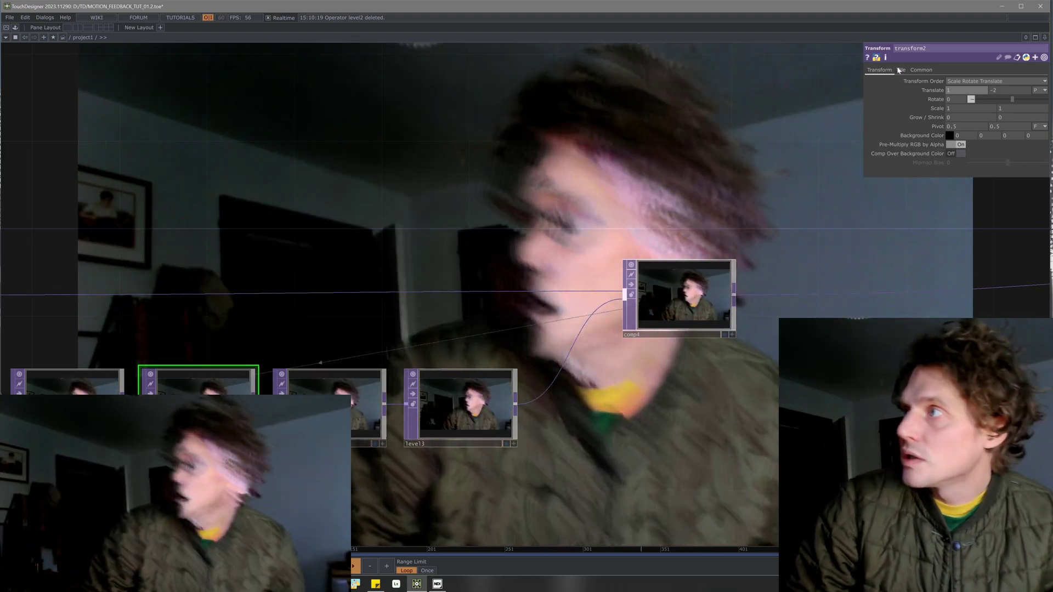
click(900, 70)
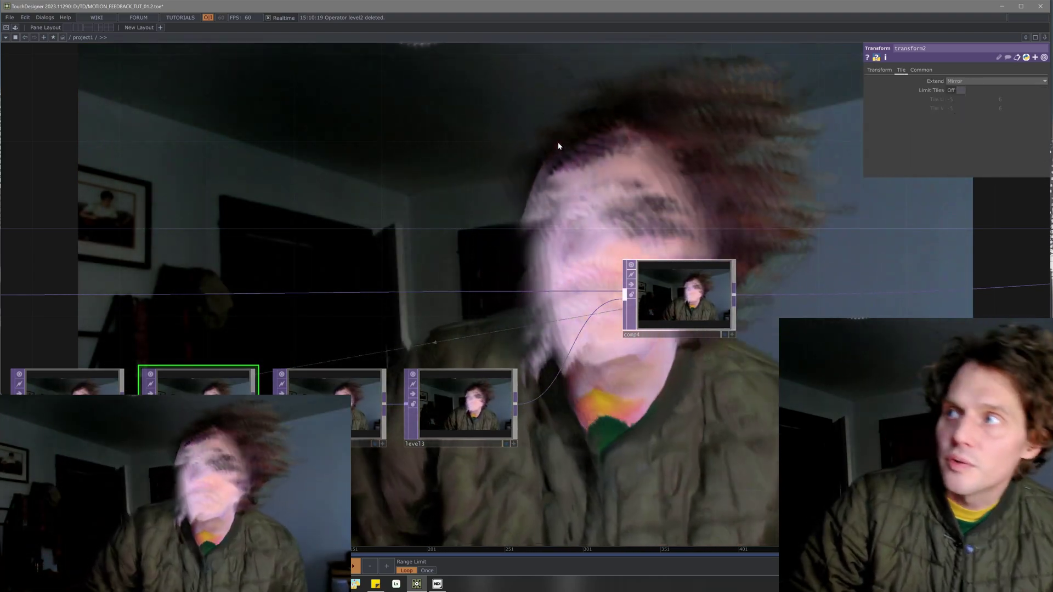
Review the network from the third feedback loop back to the source switches, and inspect the cache1 settings
scroll(468, 216, down, 2)
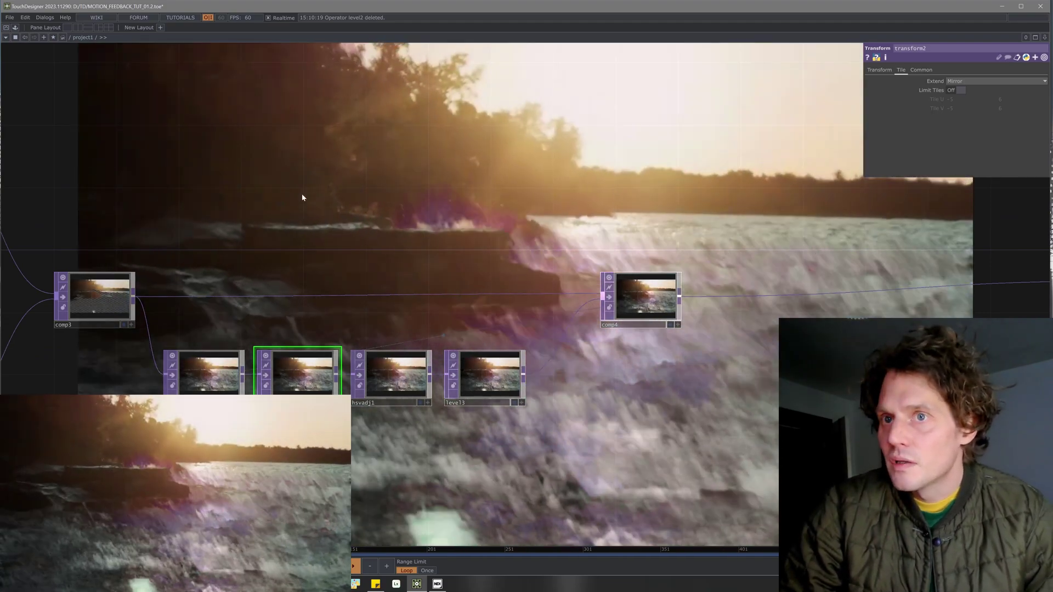
drag(302, 195, 666, 148)
scroll(319, 194, down, 3)
drag(645, 313, 582, 367)
scroll(669, 280, up, 4)
drag(555, 233, 513, 326)
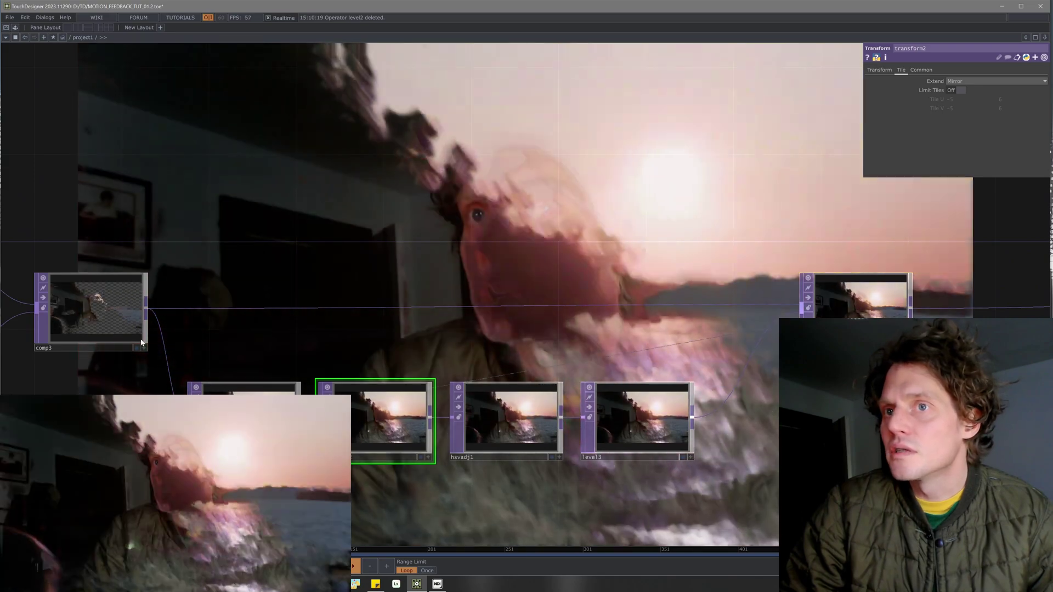
drag(472, 380, 631, 372)
scroll(631, 372, down, 5)
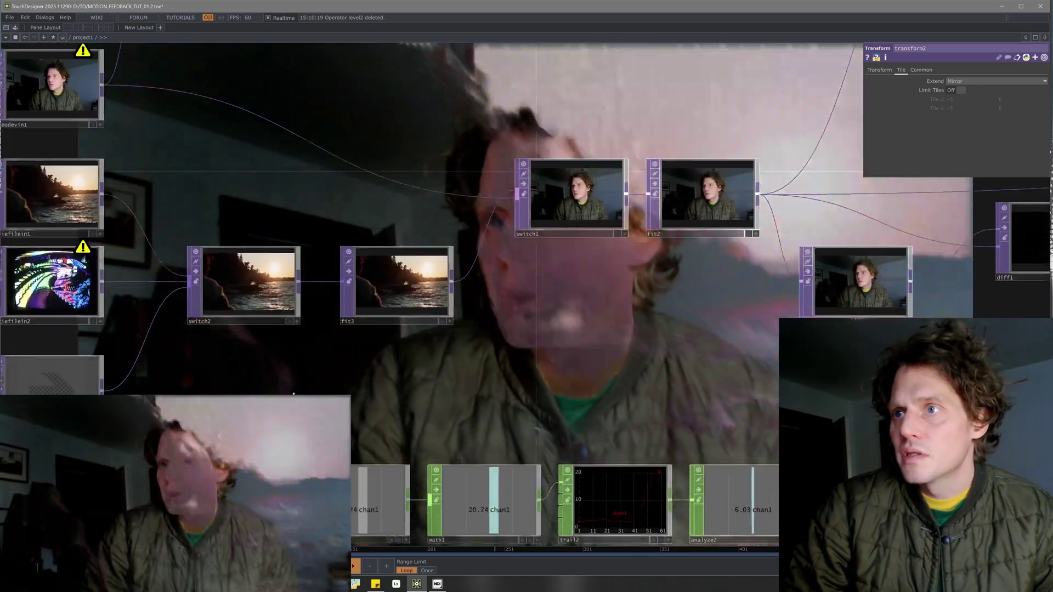
scroll(678, 390, up, 5)
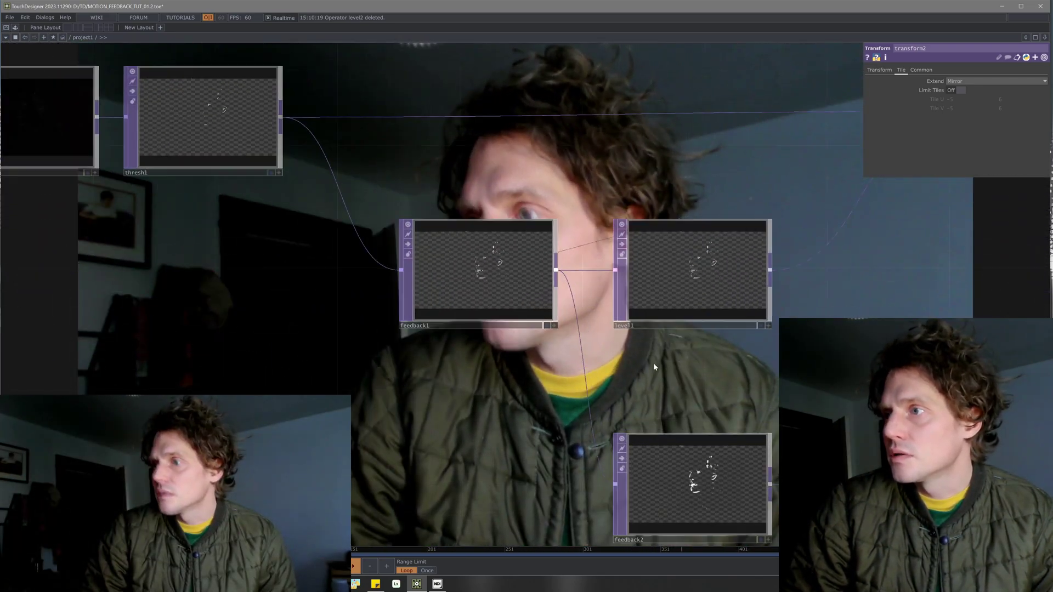
drag(290, 289, 534, 371)
drag(242, 289, 359, 388)
drag(214, 412, 566, 410)
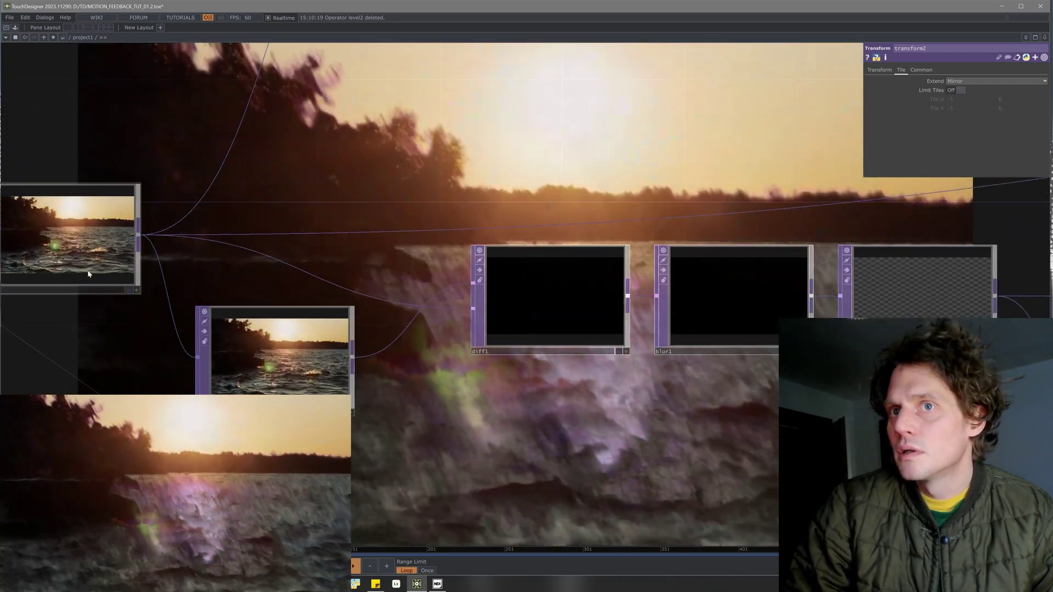
click(236, 359)
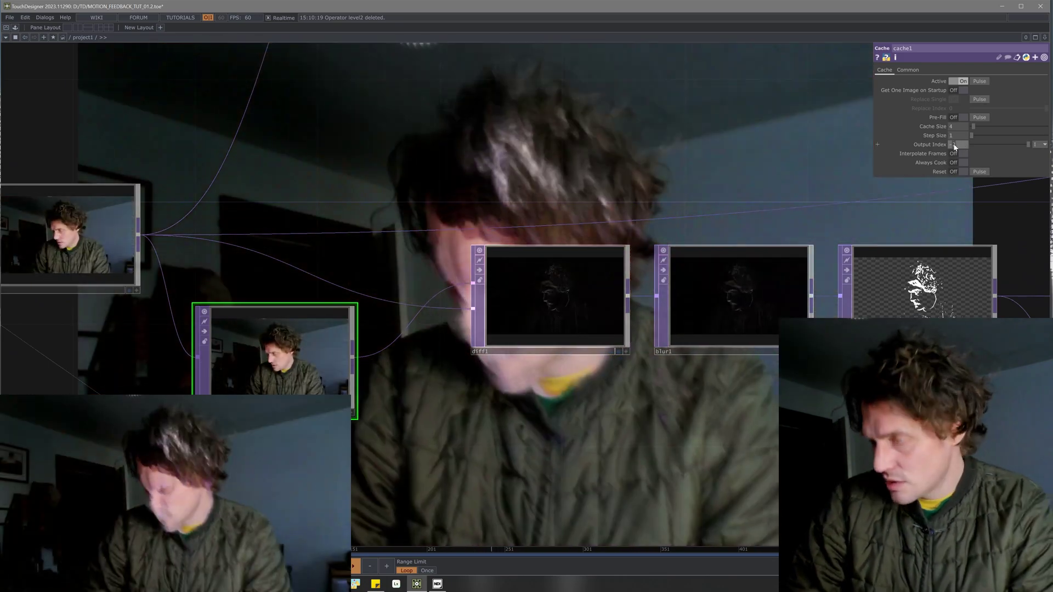
Trace the signal from the difference, blur and threshold operators through the motion feedback loops to the third feedback chain
drag(642, 429, 203, 447)
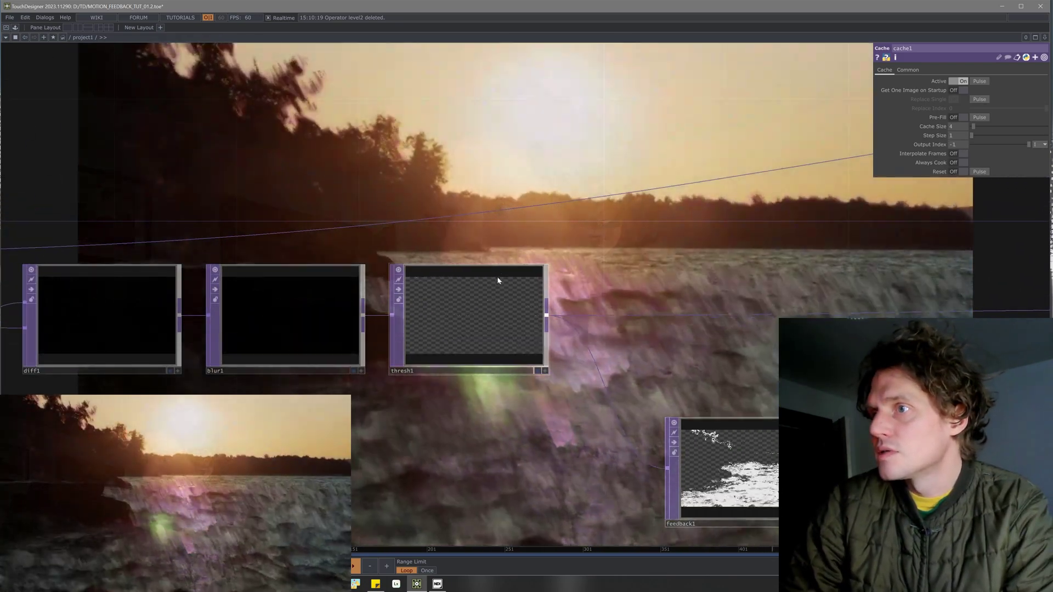
scroll(496, 277, up, 2)
drag(691, 284, 478, 318)
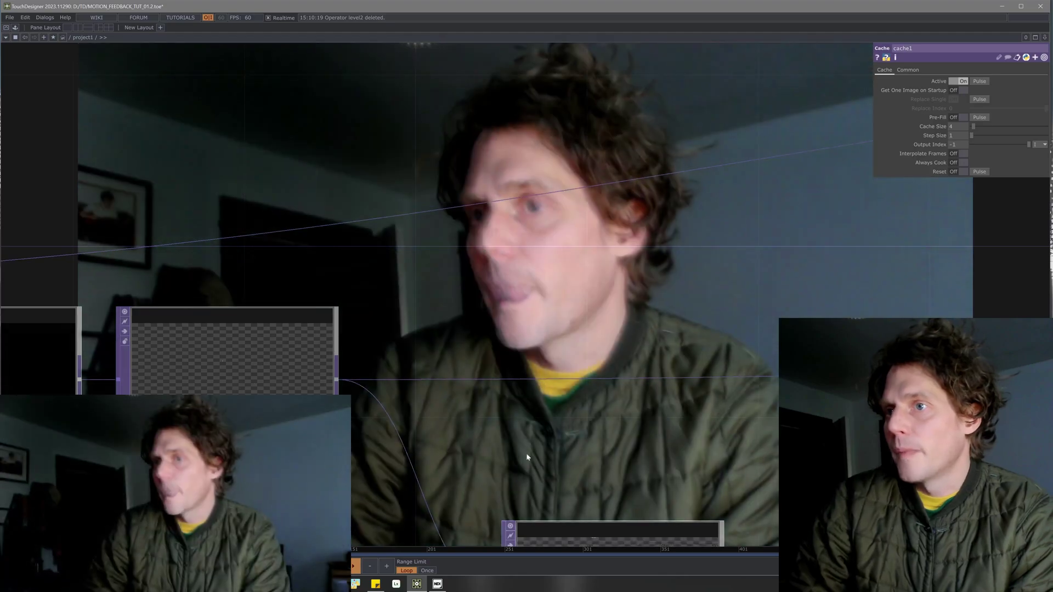
drag(477, 318, 409, 281)
scroll(408, 281, down, 3)
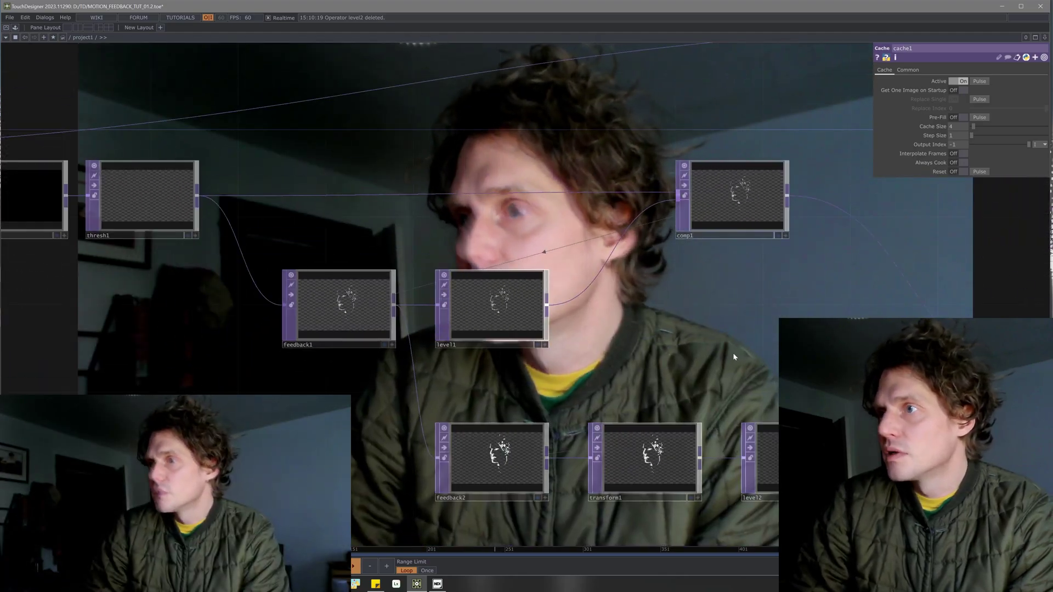
drag(739, 356, 593, 329)
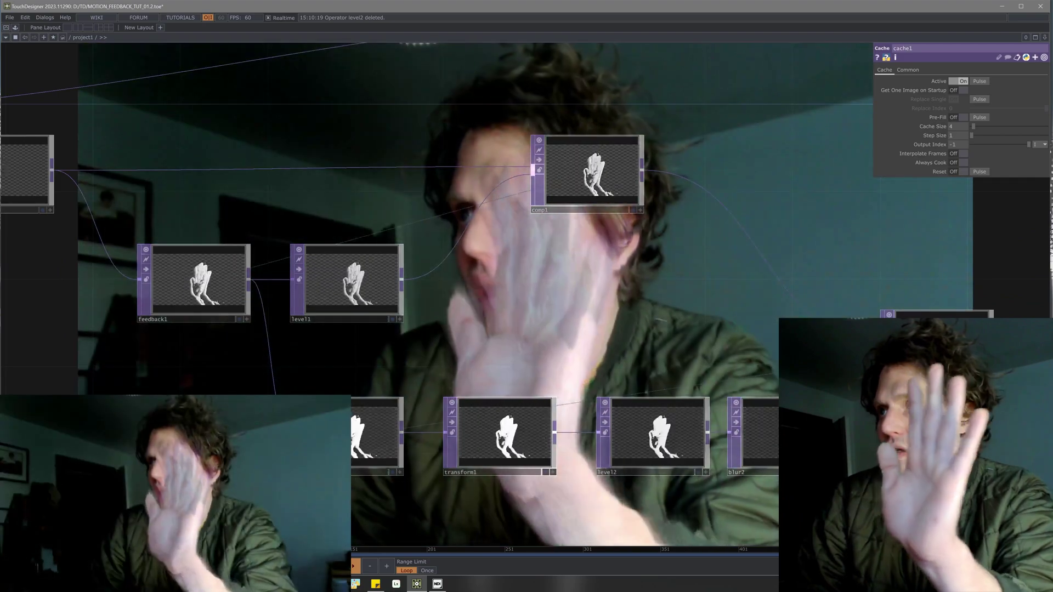
drag(746, 345, 544, 334)
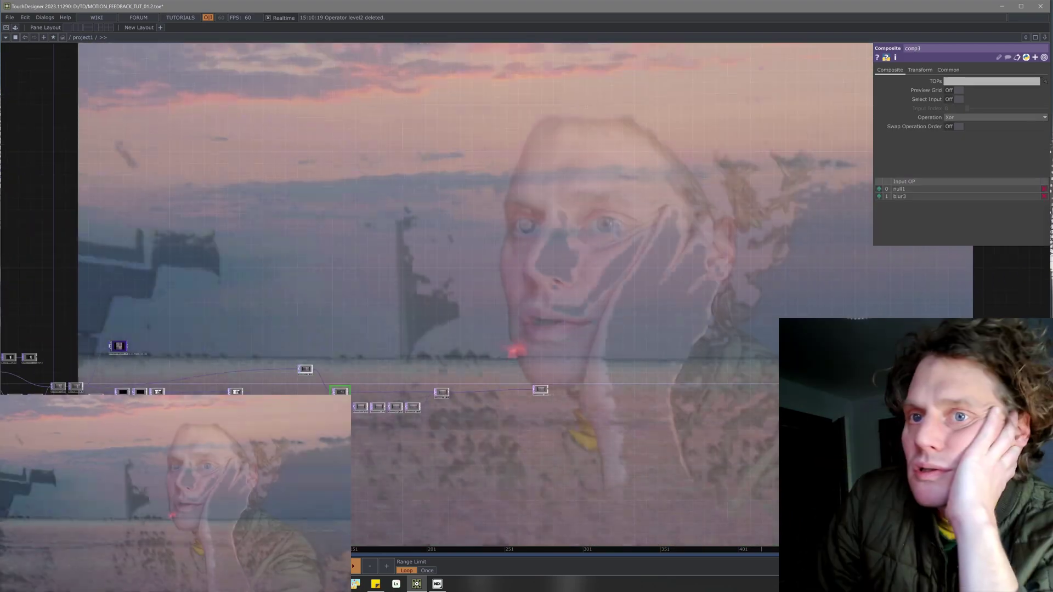
drag(250, 471, 568, 461)
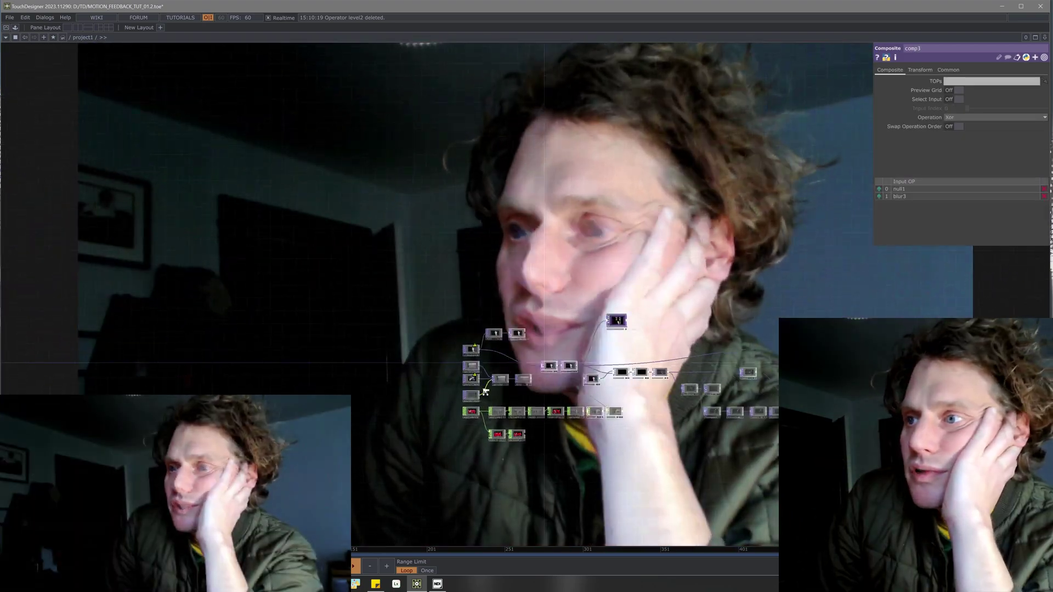
scroll(485, 393, up, 8)
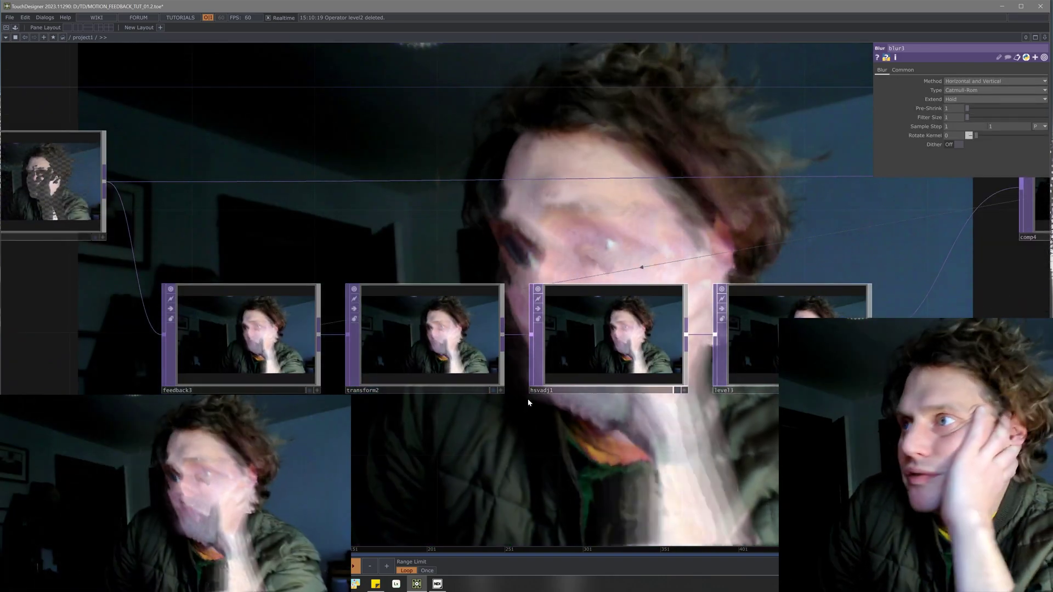
drag(673, 428, 601, 433)
scroll(324, 332, up, 5)
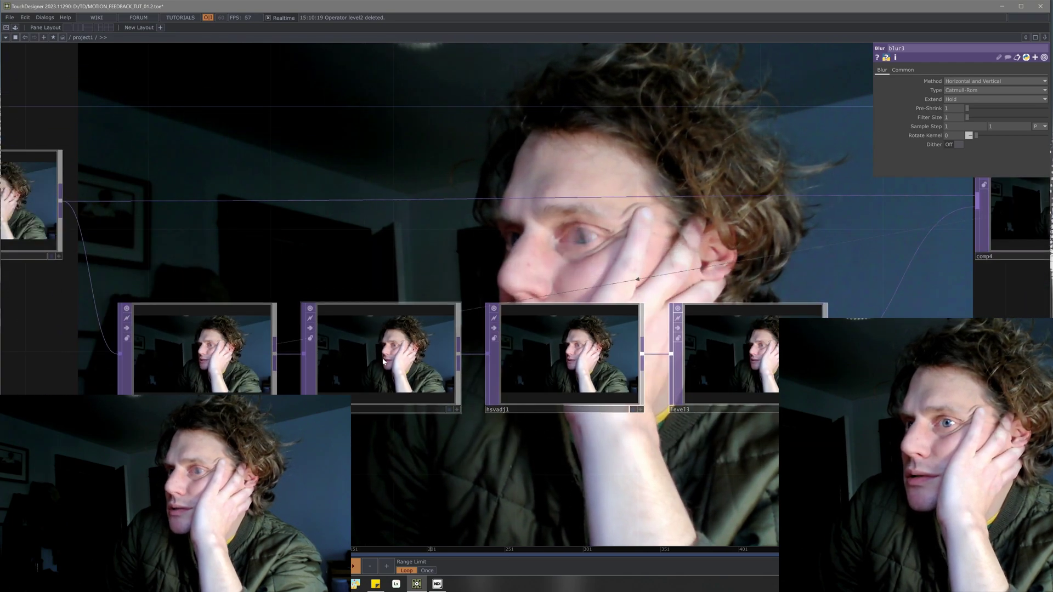
Set the Pixel Format of comp3 to 32-bit float (RGBA)
drag(466, 466, 632, 479)
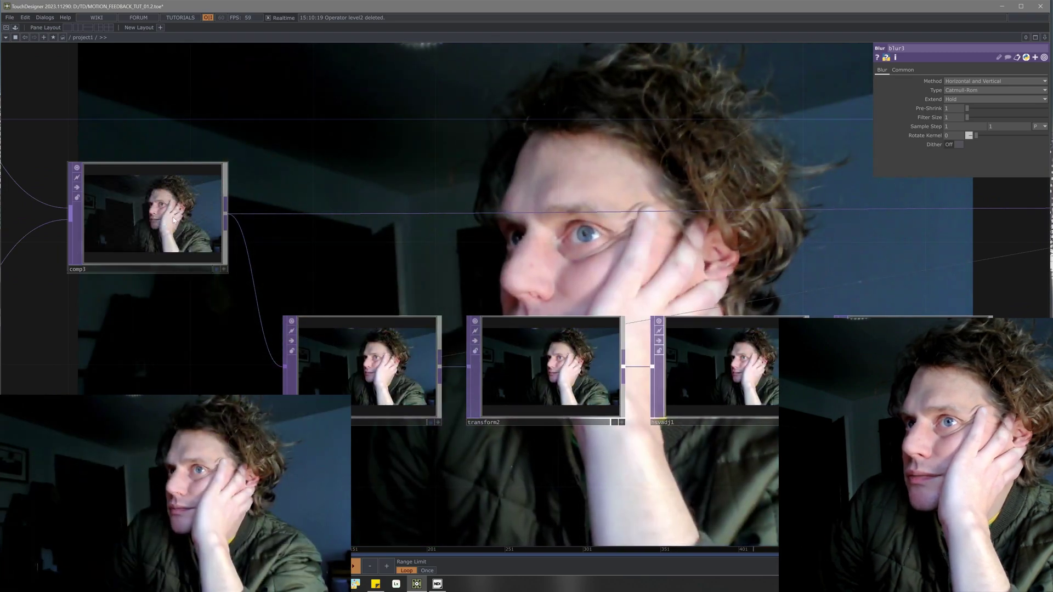
click(173, 219)
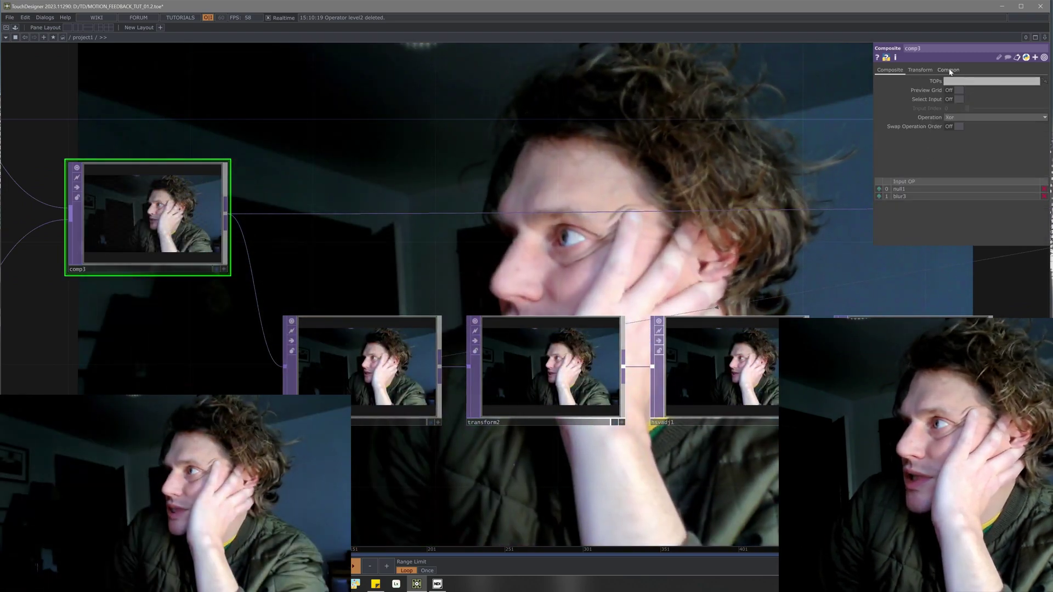
click(950, 71)
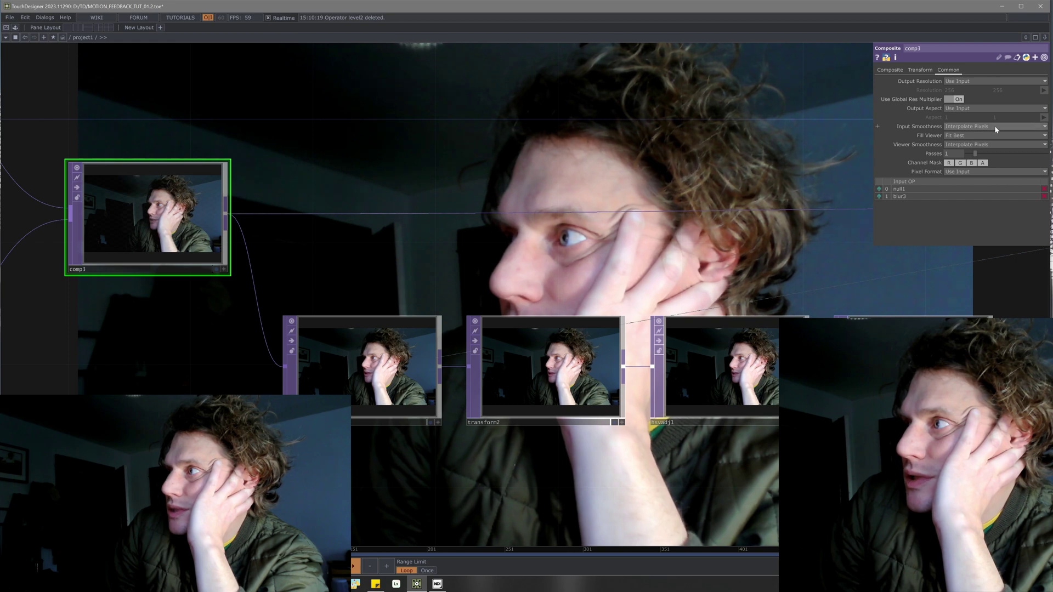
click(985, 172)
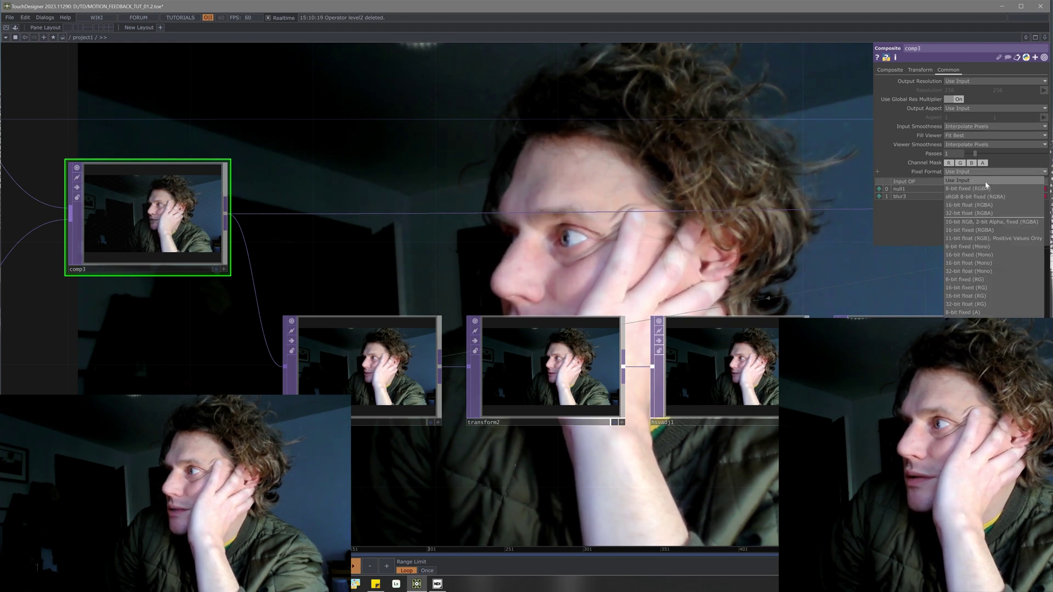
click(980, 214)
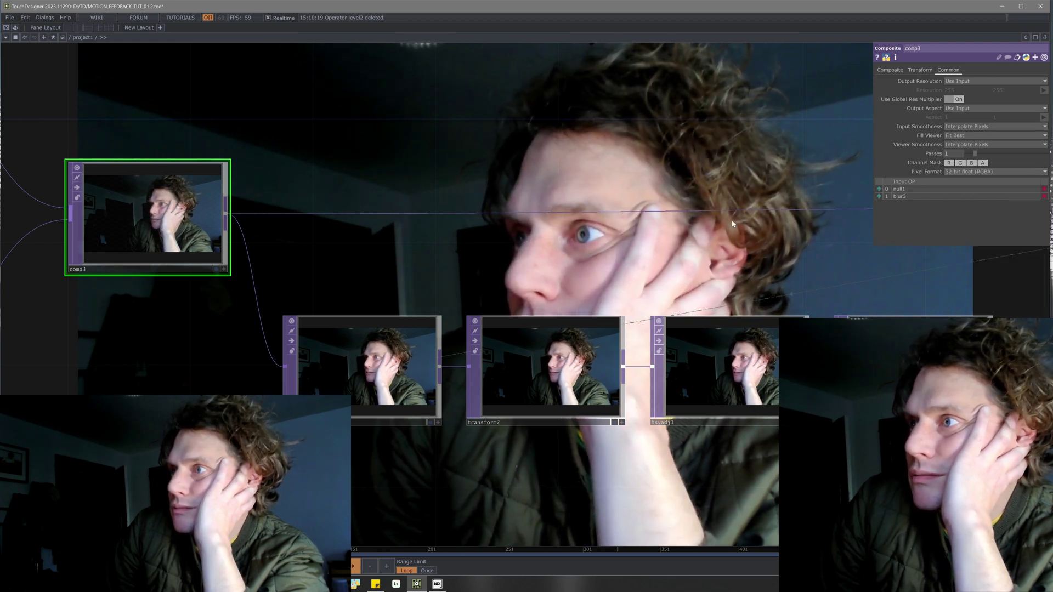
Set hsvadj1's Hue Offset to -130, Value Multiplier to 0.94 and Saturation Multiplier to 1.09
drag(763, 256, 568, 293)
scroll(693, 259, down, 3)
click(554, 364)
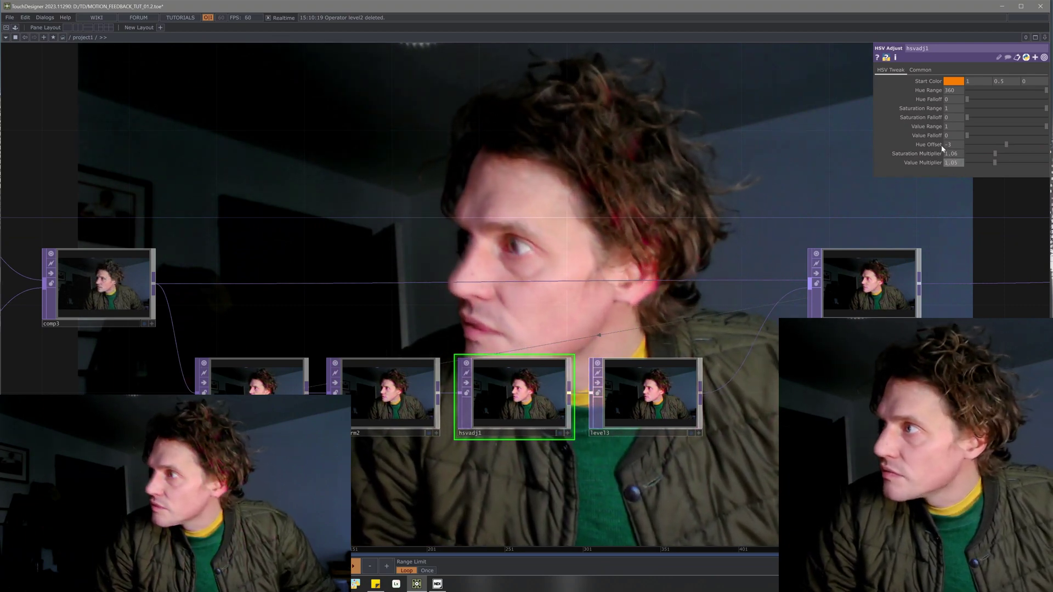
drag(1007, 144, 1002, 147)
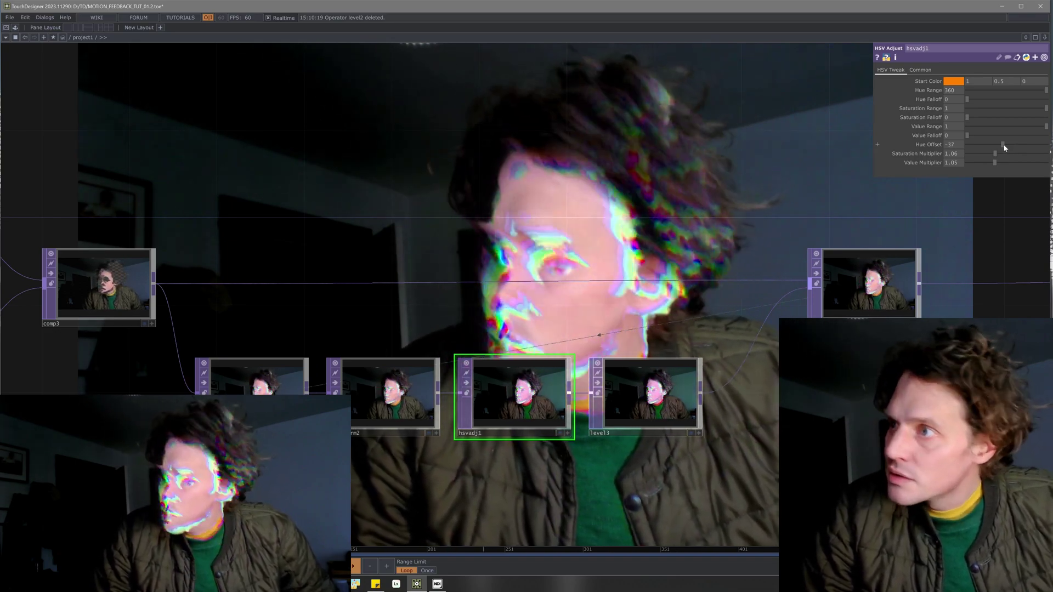
drag(1004, 147, 994, 148)
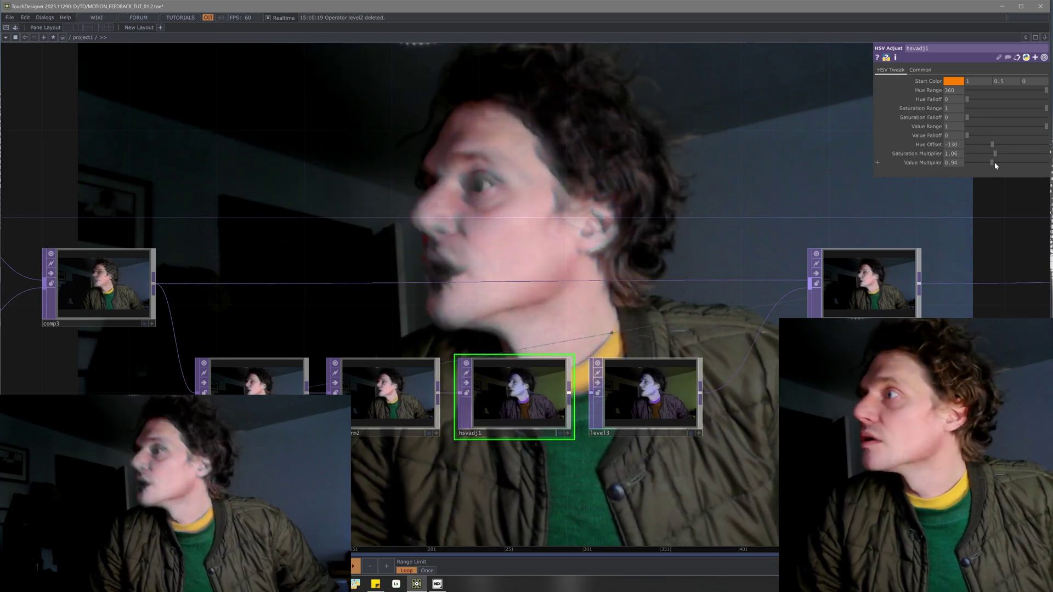
drag(994, 163, 995, 163)
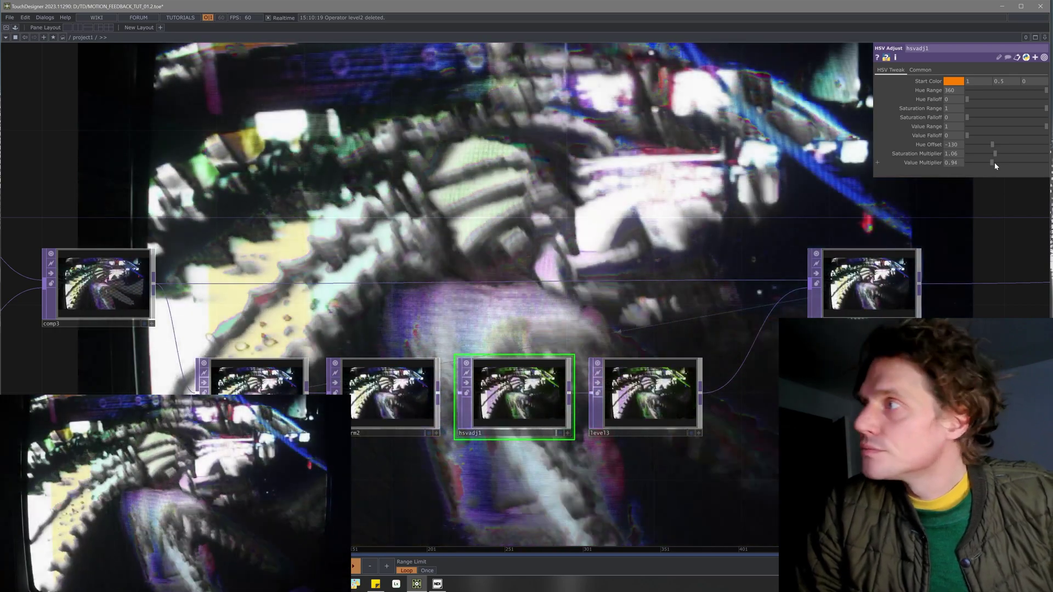
drag(995, 163, 995, 163)
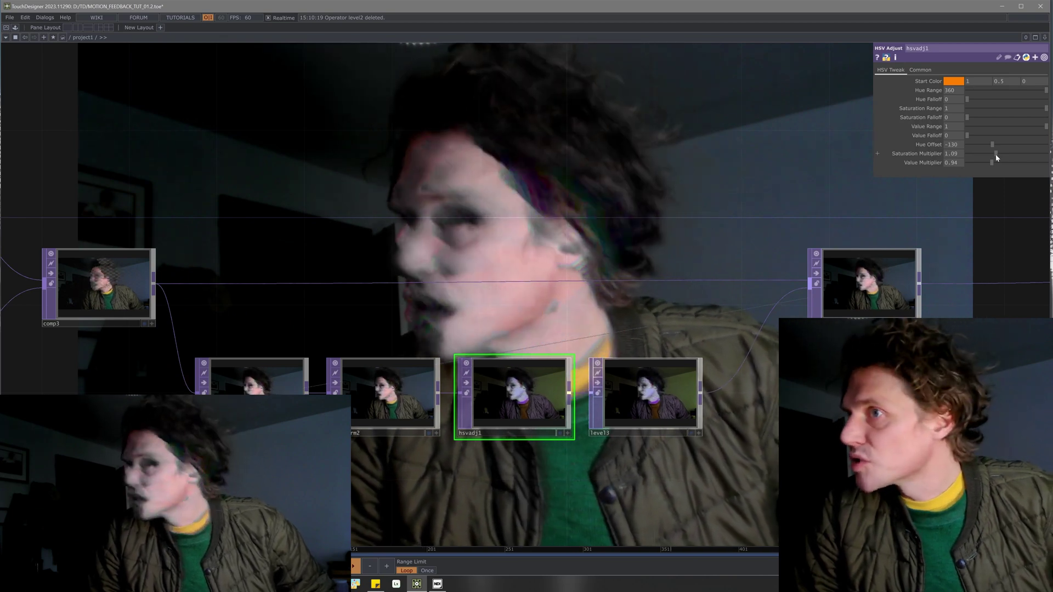
Try a Hue Offset of -360 on hsvadj1, and settle on a Hue Offset of 6
drag(992, 145, 986, 147)
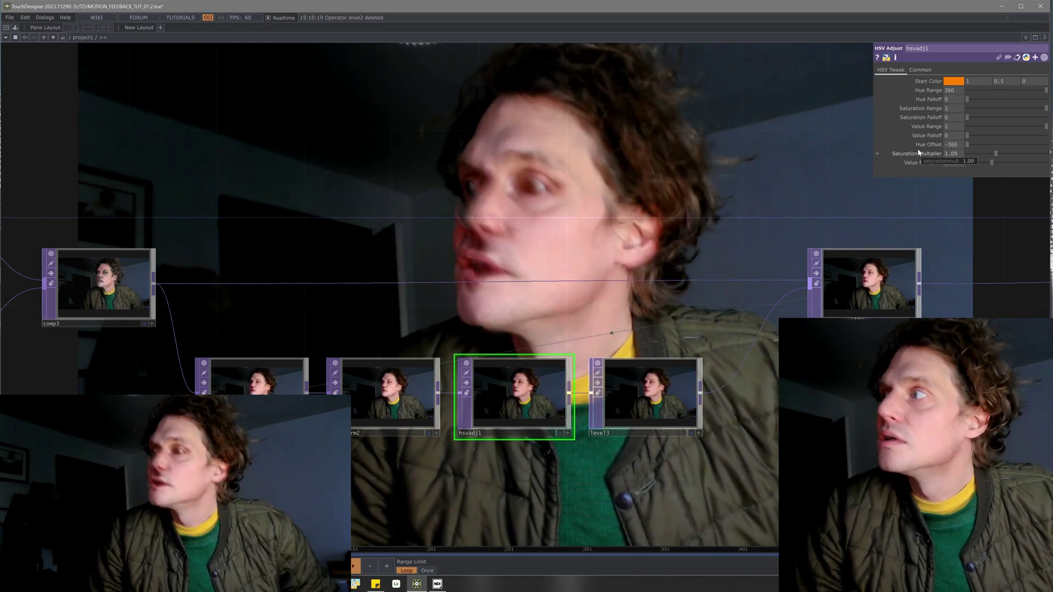
drag(921, 154, 1009, 163)
scroll(631, 379, down, 5)
drag(621, 447, 803, 409)
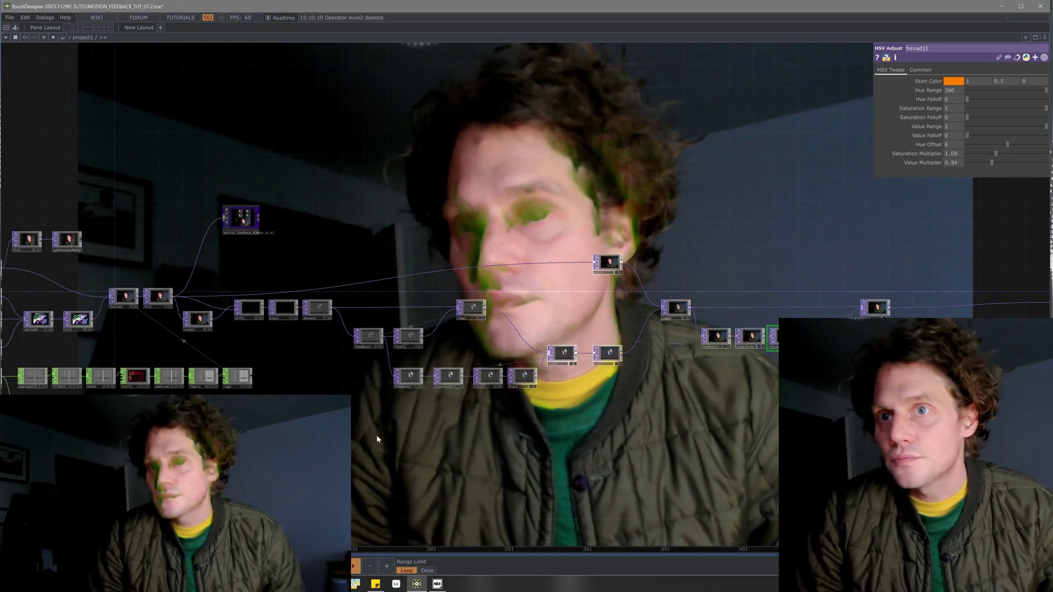
drag(375, 434, 458, 431)
scroll(411, 431, down, 5)
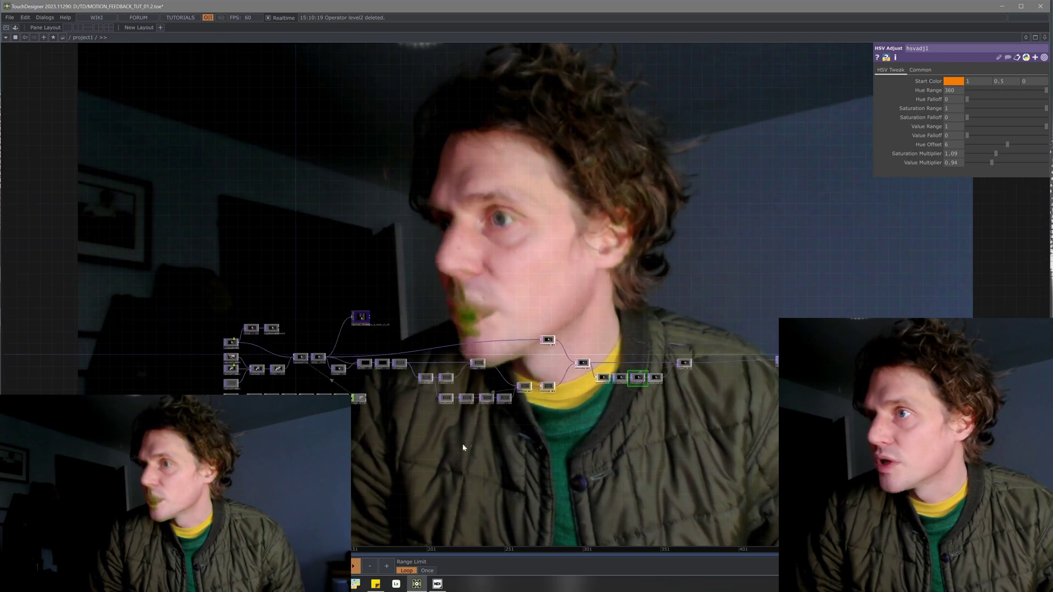
scroll(446, 438, up, 3)
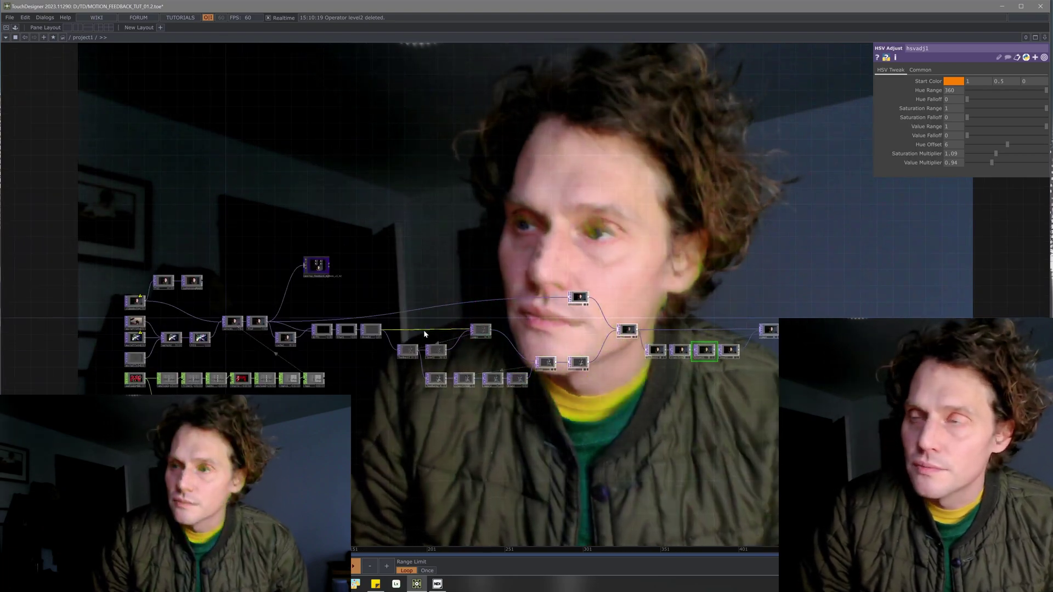